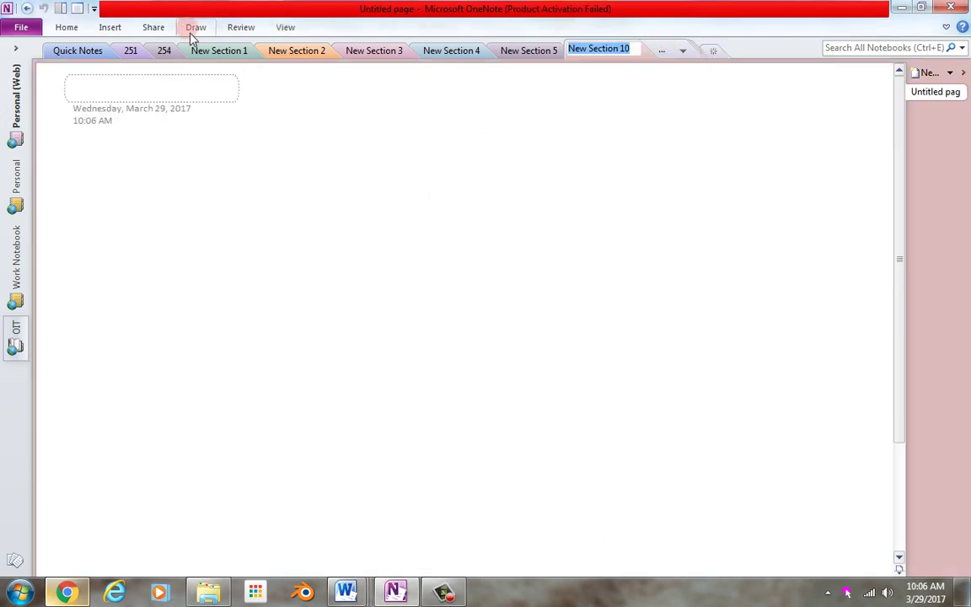
# - Handwrite the heading 'Two way ANOVA' in black pen at the top of the OneNote page
pyautogui.click(194, 28)
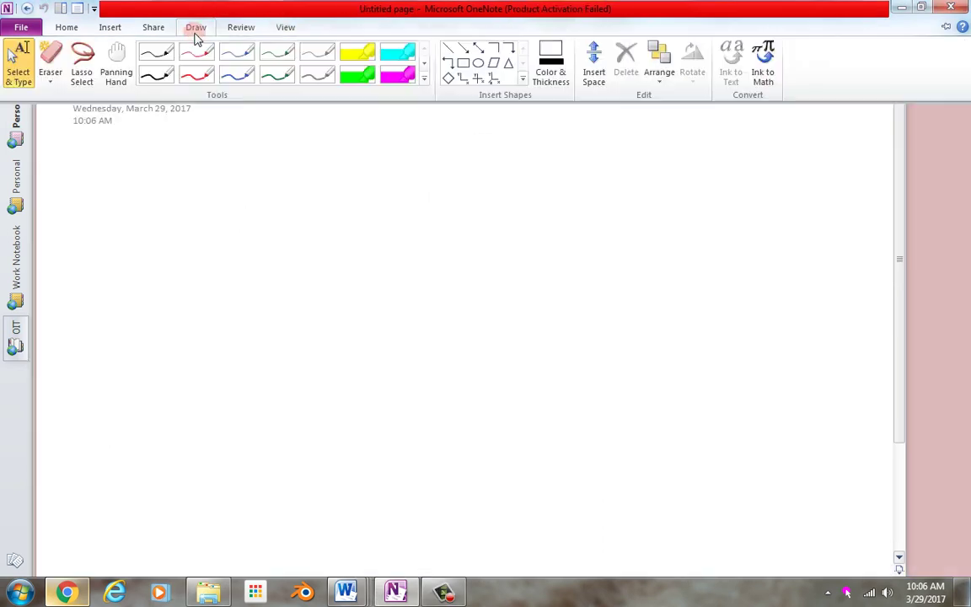
pyautogui.click(162, 77)
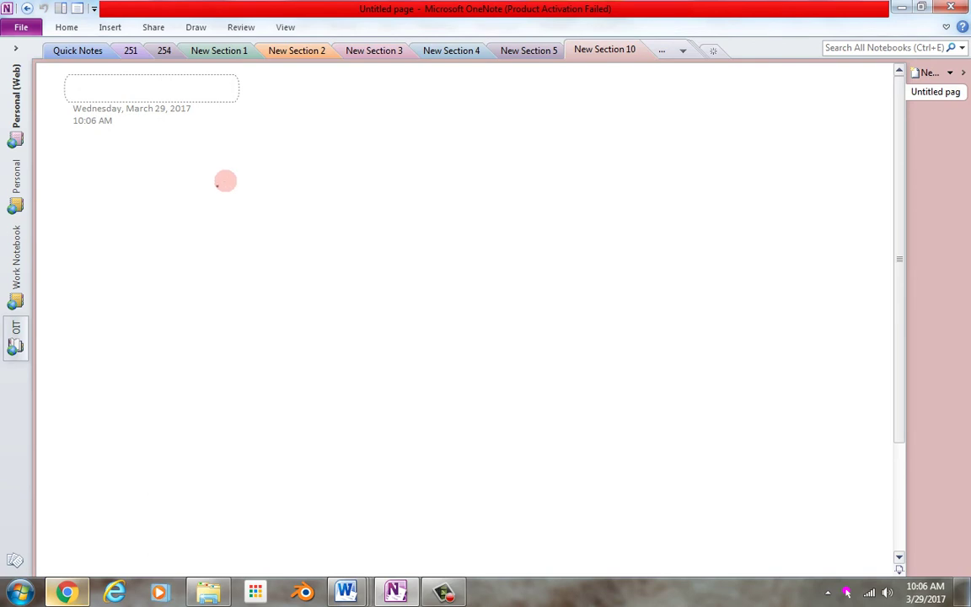
pyautogui.moveTo(64, 171)
pyautogui.mouseDown()
pyautogui.moveTo(63, 211)
pyautogui.moveTo(38, 179)
pyautogui.moveTo(101, 194)
pyautogui.moveTo(154, 187)
pyautogui.moveTo(196, 216)
pyautogui.moveTo(247, 173)
pyautogui.moveTo(250, 197)
pyautogui.moveTo(319, 174)
pyautogui.moveTo(333, 192)
pyautogui.mouseUp()
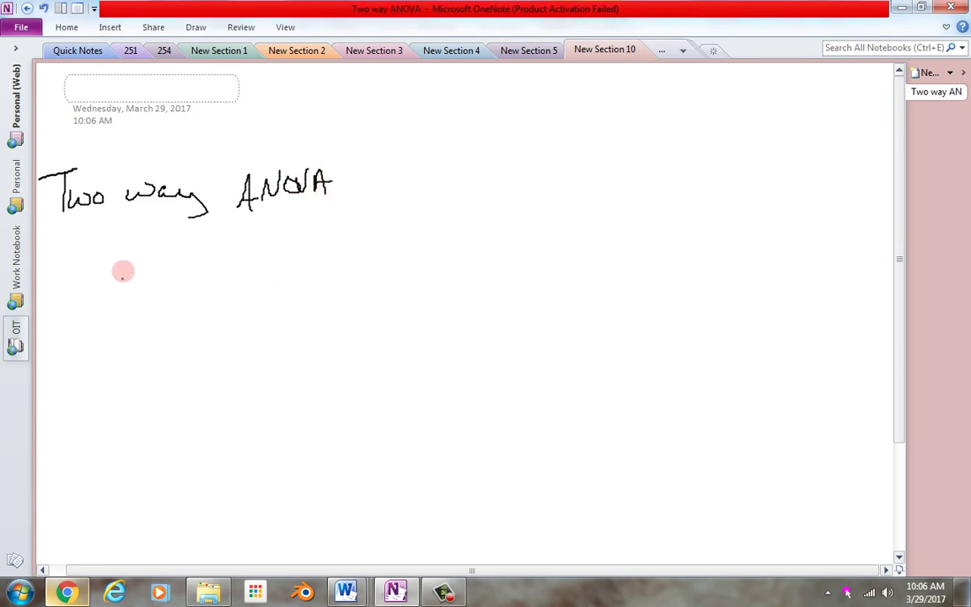
# - Handwrite the factor labels 'fertilizer' and 'Amount of water' one above the other
pyautogui.moveTo(97, 285)
pyautogui.mouseDown()
pyautogui.moveTo(83, 279)
pyautogui.moveTo(81, 317)
pyautogui.mouseUp()
pyautogui.moveTo(74, 311)
pyautogui.mouseDown()
pyautogui.moveTo(103, 312)
pyautogui.moveTo(127, 295)
pyautogui.moveTo(135, 314)
pyautogui.mouseUp()
pyautogui.moveTo(127, 295); pyautogui.dragTo(165, 310)
pyautogui.moveTo(173, 295)
pyautogui.mouseDown()
pyautogui.moveTo(191, 306)
pyautogui.moveTo(221, 295)
pyautogui.mouseUp()
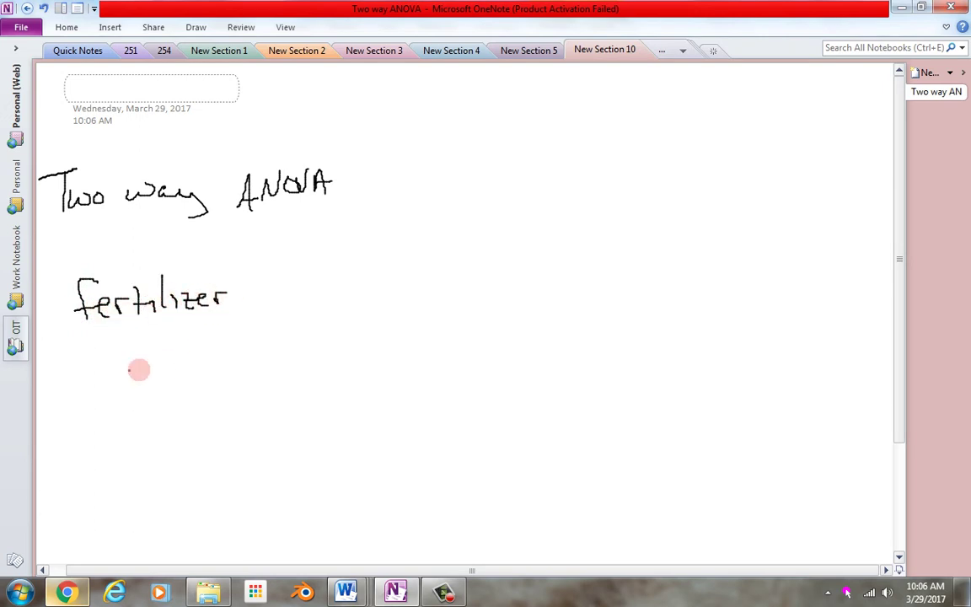
pyautogui.moveTo(80, 399)
pyautogui.mouseDown()
pyautogui.moveTo(114, 381)
pyautogui.moveTo(172, 383)
pyautogui.moveTo(214, 357)
pyautogui.moveTo(223, 403)
pyautogui.moveTo(278, 382)
pyautogui.moveTo(271, 368)
pyautogui.moveTo(291, 360)
pyautogui.moveTo(310, 379)
pyautogui.mouseUp()
pyautogui.moveTo(318, 381); pyautogui.dragTo(329, 366)
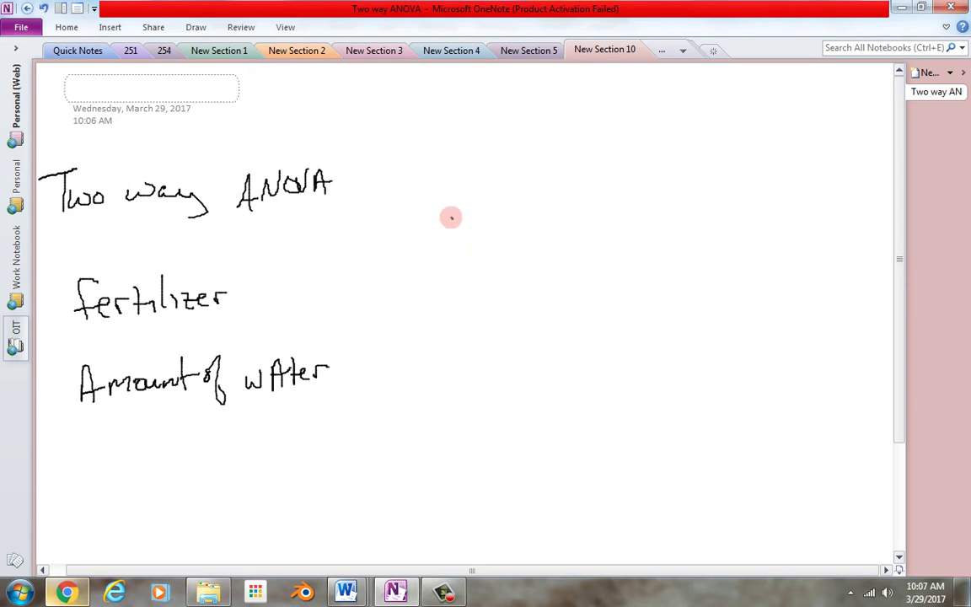
# - Draw a 2×2 box with columns labelled Brand A and Brand B, rows little and lot
pyautogui.moveTo(451, 217)
pyautogui.mouseDown()
pyautogui.moveTo(455, 372)
pyautogui.moveTo(511, 386)
pyautogui.moveTo(635, 371)
pyautogui.moveTo(644, 253)
pyautogui.moveTo(611, 208)
pyautogui.moveTo(452, 223)
pyautogui.mouseUp()
pyautogui.moveTo(546, 224); pyautogui.dragTo(558, 370)
pyautogui.moveTo(470, 162)
pyautogui.mouseDown()
pyautogui.moveTo(469, 188)
pyautogui.moveTo(519, 156)
pyautogui.mouseUp()
pyautogui.moveTo(505, 202); pyautogui.dragTo(523, 194)
pyautogui.moveTo(553, 160)
pyautogui.mouseDown()
pyautogui.moveTo(561, 171)
pyautogui.moveTo(588, 165)
pyautogui.moveTo(608, 143)
pyautogui.moveTo(607, 192)
pyautogui.mouseUp()
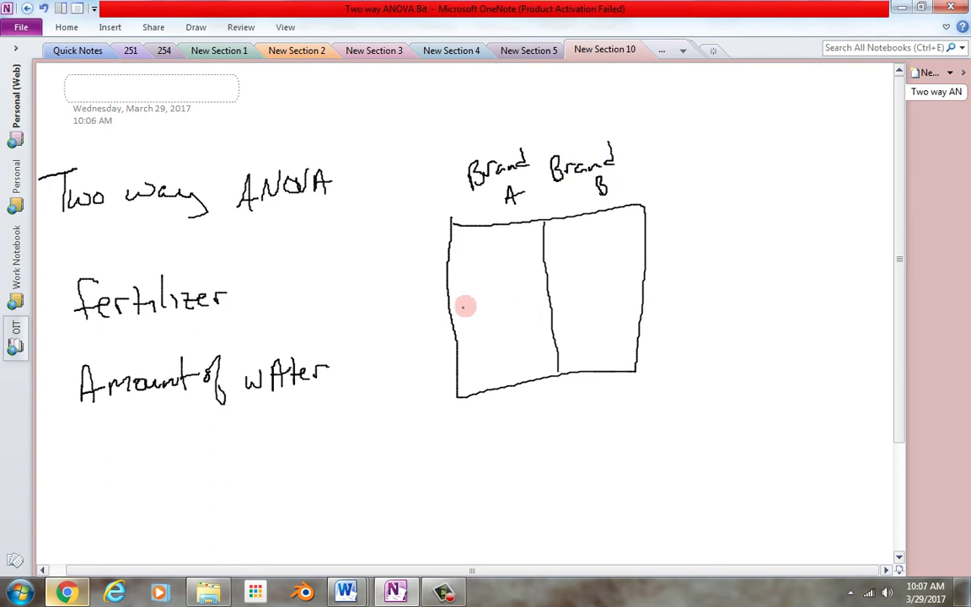
pyautogui.moveTo(445, 307); pyautogui.dragTo(641, 278)
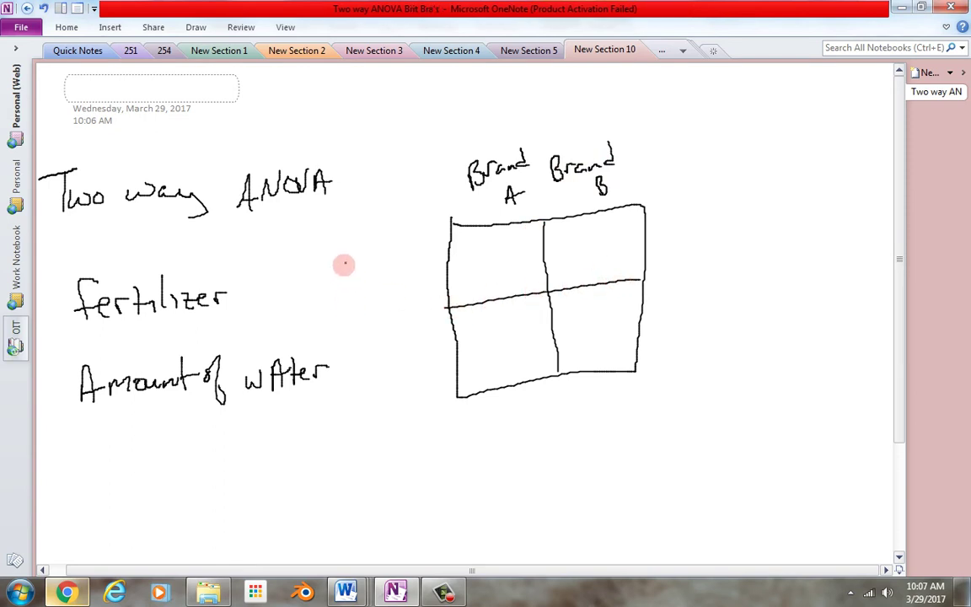
pyautogui.moveTo(341, 263)
pyautogui.mouseDown()
pyautogui.moveTo(345, 277)
pyautogui.moveTo(381, 261)
pyautogui.moveTo(394, 275)
pyautogui.mouseUp()
pyautogui.moveTo(364, 335)
pyautogui.mouseDown()
pyautogui.moveTo(367, 366)
pyautogui.moveTo(383, 352)
pyautogui.moveTo(392, 364)
pyautogui.mouseUp()
pyautogui.moveTo(383, 352); pyautogui.dragTo(402, 349)
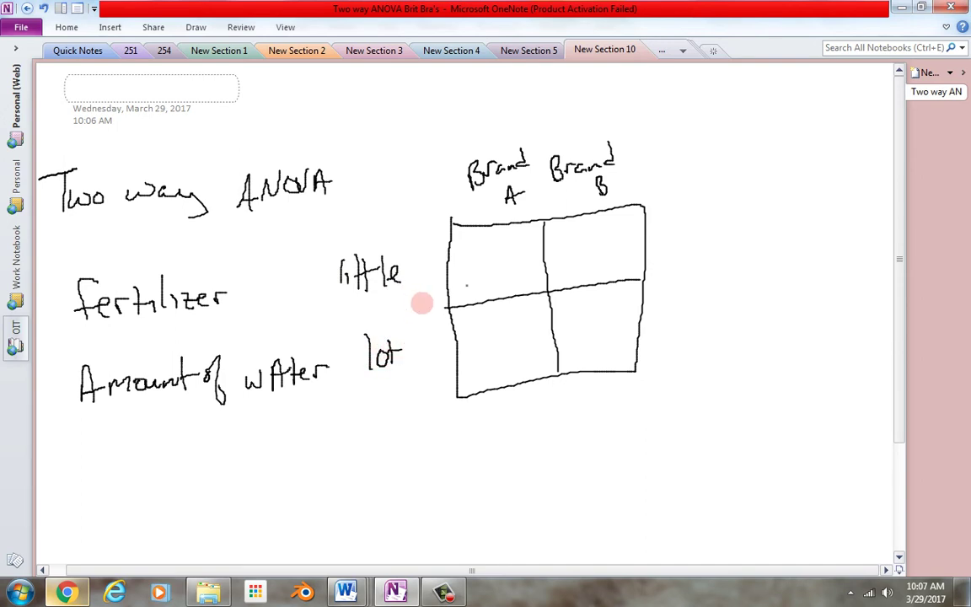
# - Sketch small plants inside the grid's cells
pyautogui.moveTo(475, 265)
pyautogui.mouseDown()
pyautogui.moveTo(469, 249)
pyautogui.moveTo(503, 264)
pyautogui.moveTo(499, 248)
pyautogui.moveTo(511, 238)
pyautogui.moveTo(503, 254)
pyautogui.moveTo(513, 270)
pyautogui.moveTo(520, 250)
pyautogui.moveTo(629, 250)
pyautogui.mouseUp()
pyautogui.moveTo(610, 304)
pyautogui.mouseDown()
pyautogui.moveTo(612, 312)
pyautogui.moveTo(583, 305)
pyautogui.moveTo(607, 359)
pyautogui.mouseUp()
pyautogui.moveTo(524, 342)
pyautogui.mouseDown()
pyautogui.moveTo(530, 360)
pyautogui.moveTo(520, 348)
pyautogui.mouseUp()
pyautogui.moveTo(526, 341)
pyautogui.mouseDown()
pyautogui.moveTo(522, 358)
pyautogui.moveTo(512, 349)
pyautogui.moveTo(511, 357)
pyautogui.moveTo(492, 321)
pyautogui.moveTo(482, 331)
pyautogui.mouseUp()
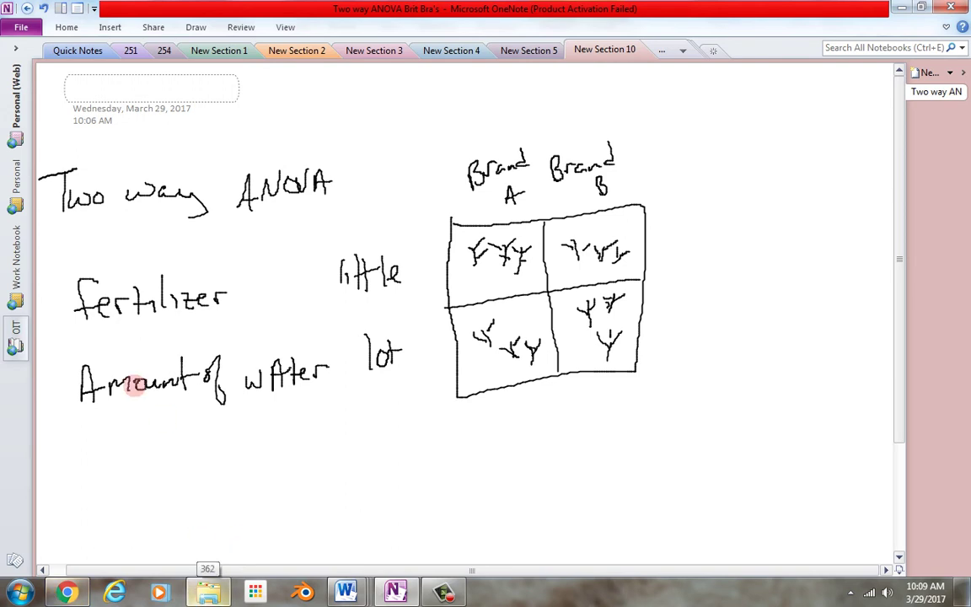
# - Write 'Column factor', 'Row factor' and 'Interaction' on separate lines, then begin 'Ho' below the grid
pyautogui.moveTo(87, 454)
pyautogui.mouseDown()
pyautogui.moveTo(85, 478)
pyautogui.moveTo(124, 455)
pyautogui.moveTo(181, 472)
pyautogui.moveTo(247, 448)
pyautogui.moveTo(268, 468)
pyautogui.mouseUp()
pyautogui.moveTo(275, 470); pyautogui.dragTo(289, 459)
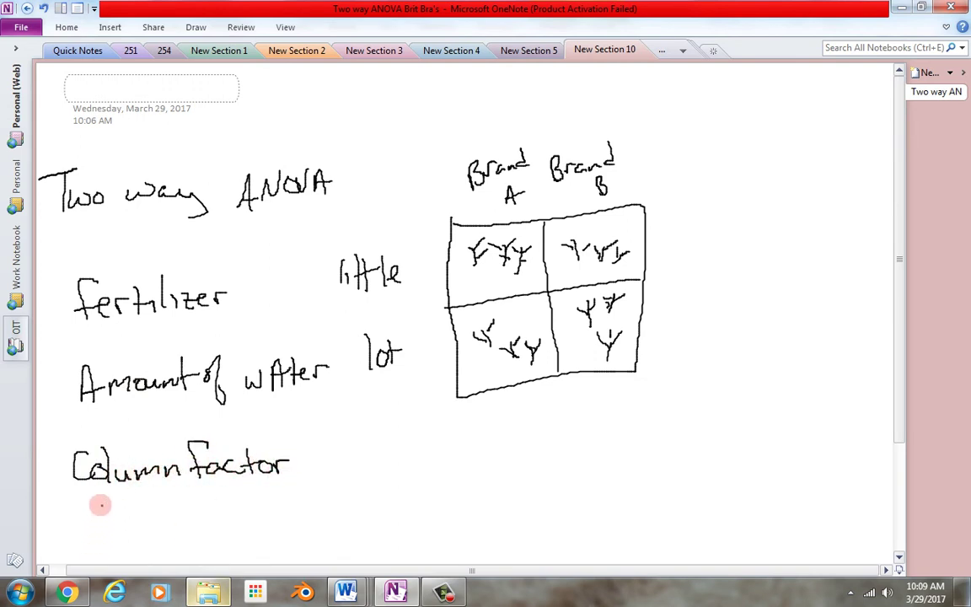
pyautogui.moveTo(93, 507)
pyautogui.mouseDown()
pyautogui.moveTo(87, 520)
pyautogui.moveTo(102, 522)
pyautogui.moveTo(125, 511)
pyautogui.moveTo(261, 505)
pyautogui.mouseUp()
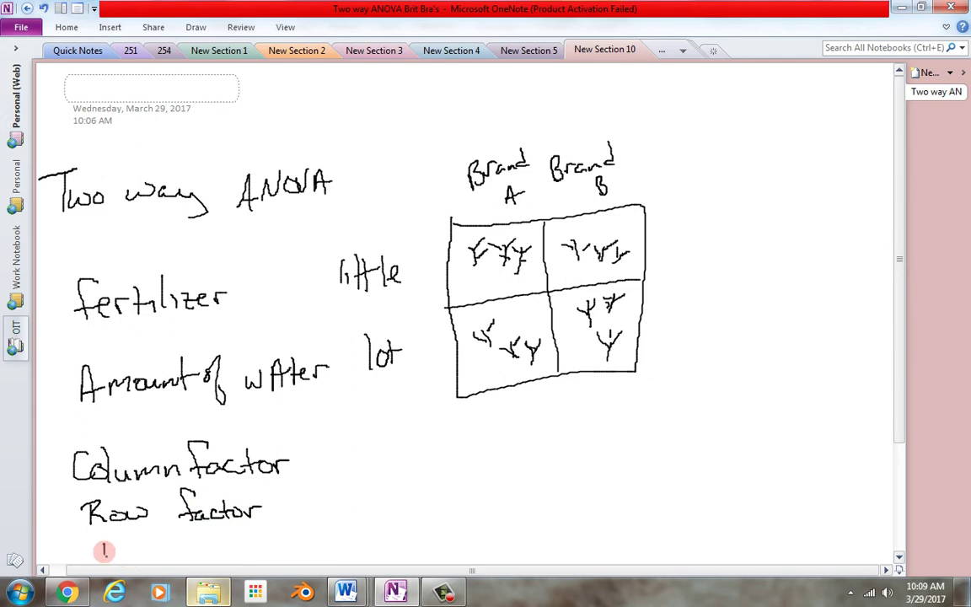
pyautogui.moveTo(94, 542); pyautogui.dragTo(118, 541)
pyautogui.moveTo(106, 542)
pyautogui.mouseDown()
pyautogui.moveTo(106, 552)
pyautogui.moveTo(268, 544)
pyautogui.mouseUp()
pyautogui.moveTo(902, 433); pyautogui.dragTo(899, 506)
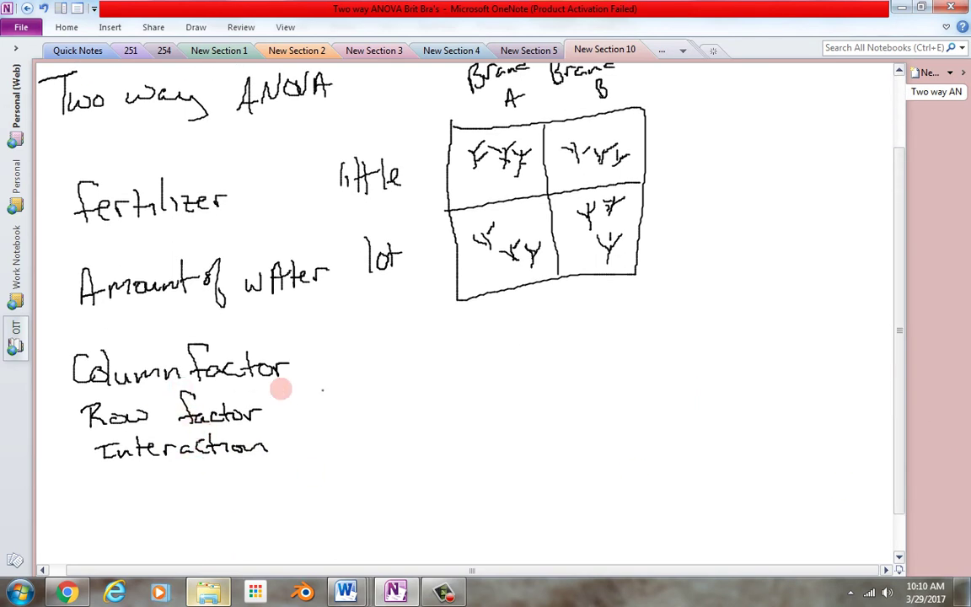
pyautogui.moveTo(382, 319)
pyautogui.mouseDown()
pyautogui.moveTo(385, 340)
pyautogui.moveTo(405, 330)
pyautogui.moveTo(454, 337)
pyautogui.mouseUp()
# - Handwrite the start of the first null hypothesis, 'Ho: there is no diff in'
pyautogui.click(424, 324)
pyautogui.moveTo(444, 324); pyautogui.dragTo(521, 335)
pyautogui.click(520, 310)
pyautogui.moveTo(526, 327); pyautogui.dragTo(559, 330)
pyautogui.moveTo(566, 326); pyautogui.dragTo(607, 327)
pyautogui.moveTo(618, 300); pyautogui.dragTo(613, 330)
pyautogui.moveTo(608, 316); pyautogui.dragTo(633, 329)
pyautogui.moveTo(628, 317); pyautogui.dragTo(747, 320)
# - Finish with 'corn height due to fertilizer Brand' and write 'Ho there is no diff due to water'
pyautogui.moveTo(756, 295)
pyautogui.mouseDown()
pyautogui.moveTo(758, 313)
pyautogui.moveTo(779, 318)
pyautogui.mouseUp()
pyautogui.moveTo(784, 310)
pyautogui.mouseDown()
pyautogui.moveTo(794, 325)
pyautogui.moveTo(806, 320)
pyautogui.mouseUp()
pyautogui.moveTo(811, 301); pyautogui.dragTo(811, 320)
pyautogui.moveTo(806, 310); pyautogui.dragTo(816, 310)
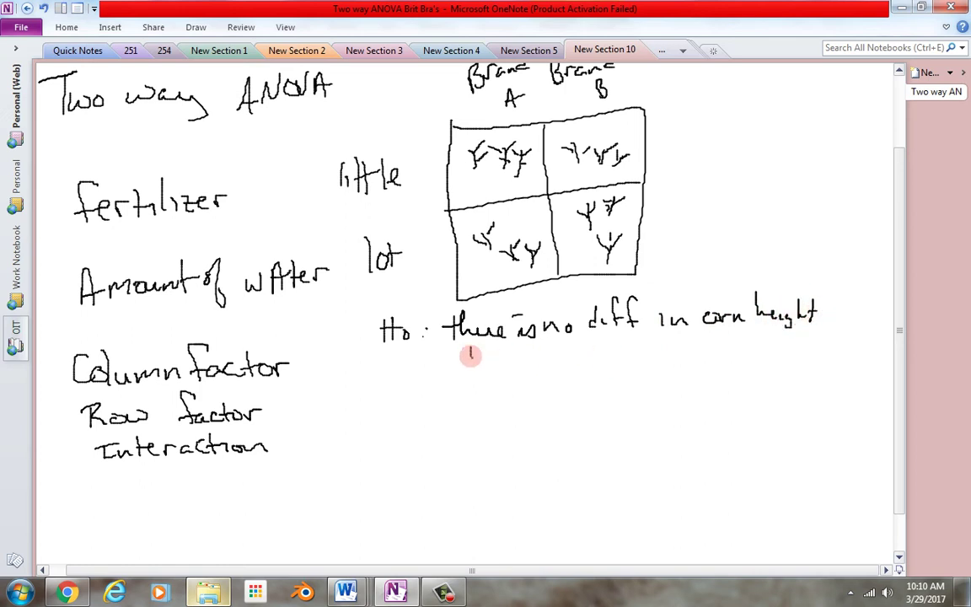
pyautogui.moveTo(466, 352)
pyautogui.mouseDown()
pyautogui.moveTo(604, 359)
pyautogui.moveTo(646, 346)
pyautogui.moveTo(661, 357)
pyautogui.moveTo(644, 357)
pyautogui.moveTo(704, 357)
pyautogui.mouseUp()
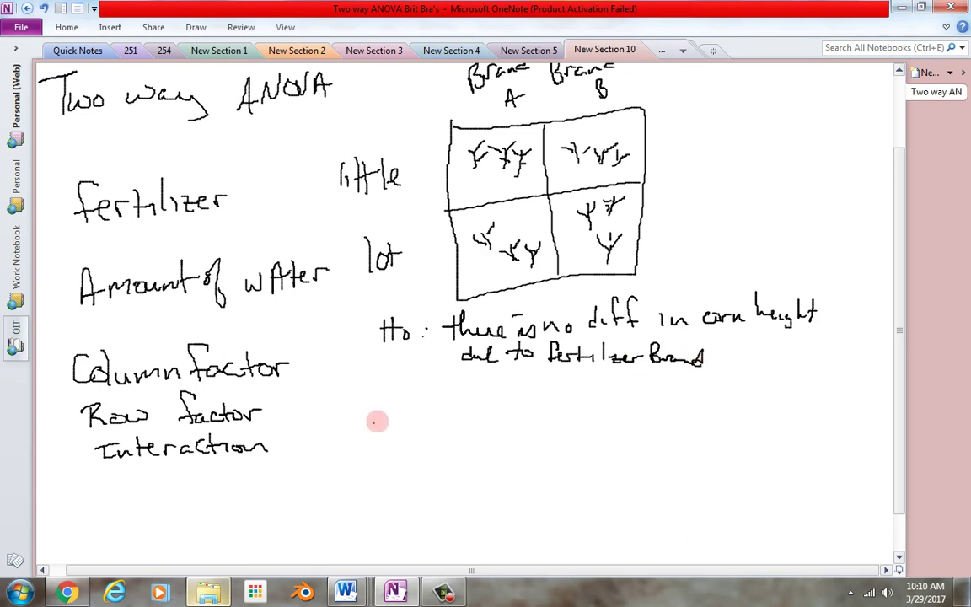
pyautogui.moveTo(386, 405)
pyautogui.mouseDown()
pyautogui.moveTo(382, 413)
pyautogui.moveTo(405, 418)
pyautogui.moveTo(520, 420)
pyautogui.moveTo(600, 403)
pyautogui.moveTo(613, 418)
pyautogui.moveTo(635, 399)
pyautogui.moveTo(686, 410)
pyautogui.moveTo(815, 401)
pyautogui.mouseUp()
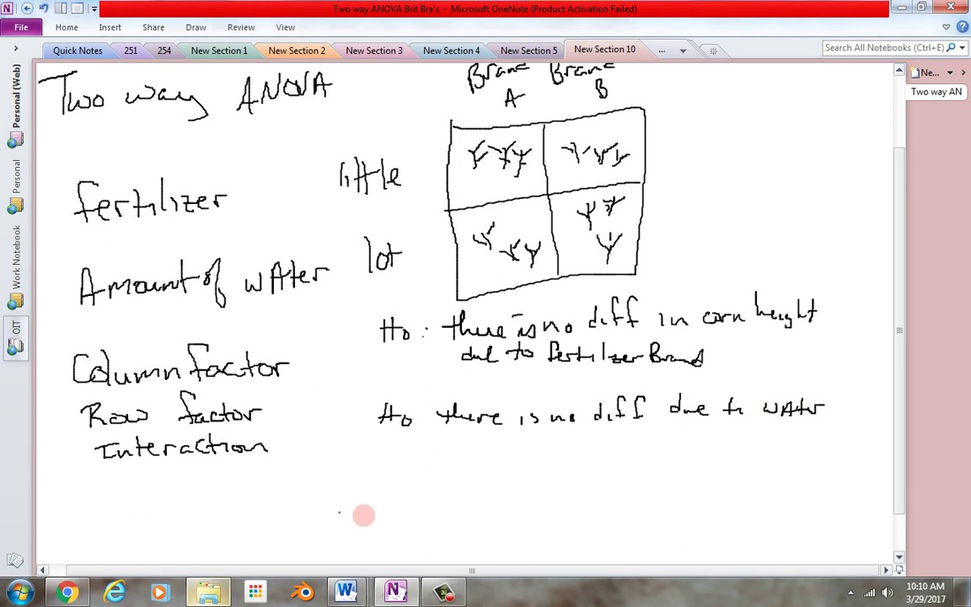
# - Write 'Ho: There is no interaction', then select the Brand A–C table in Word's anova assignment 362
pyautogui.moveTo(381, 498); pyautogui.dragTo(730, 508)
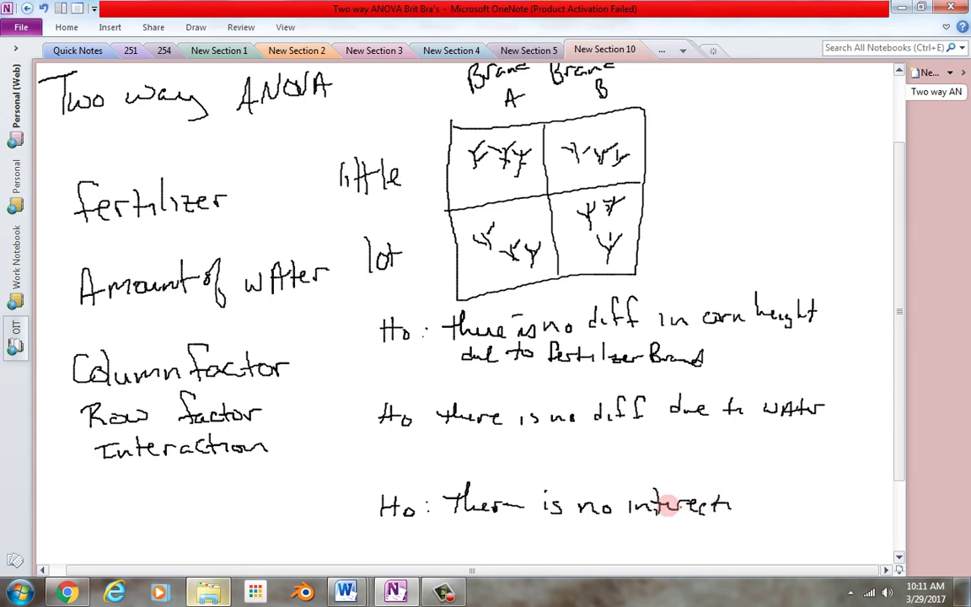
pyautogui.moveTo(735, 499)
pyautogui.mouseDown()
pyautogui.moveTo(736, 508)
pyautogui.moveTo(767, 508)
pyautogui.mouseUp()
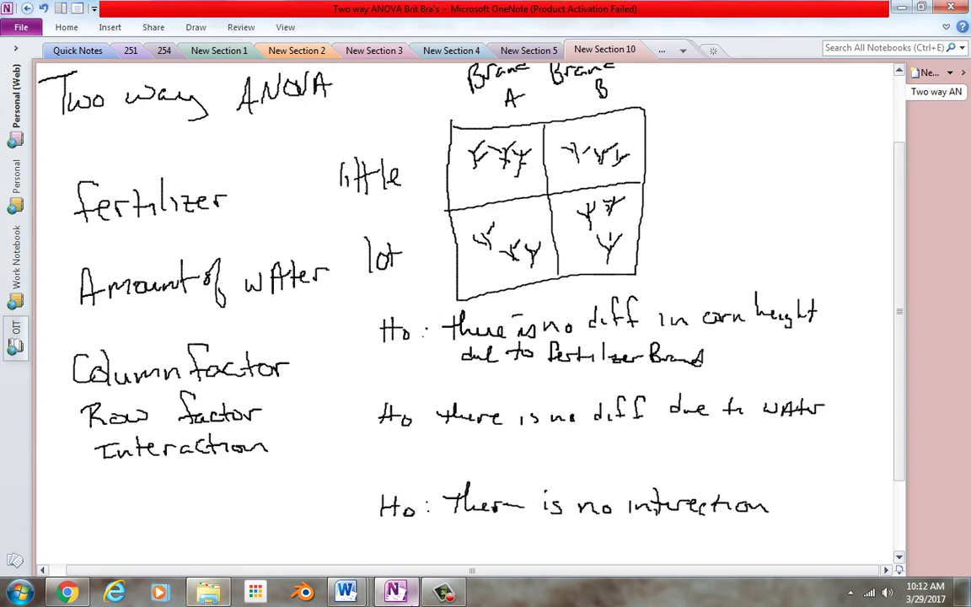
pyautogui.moveTo(345, 590)
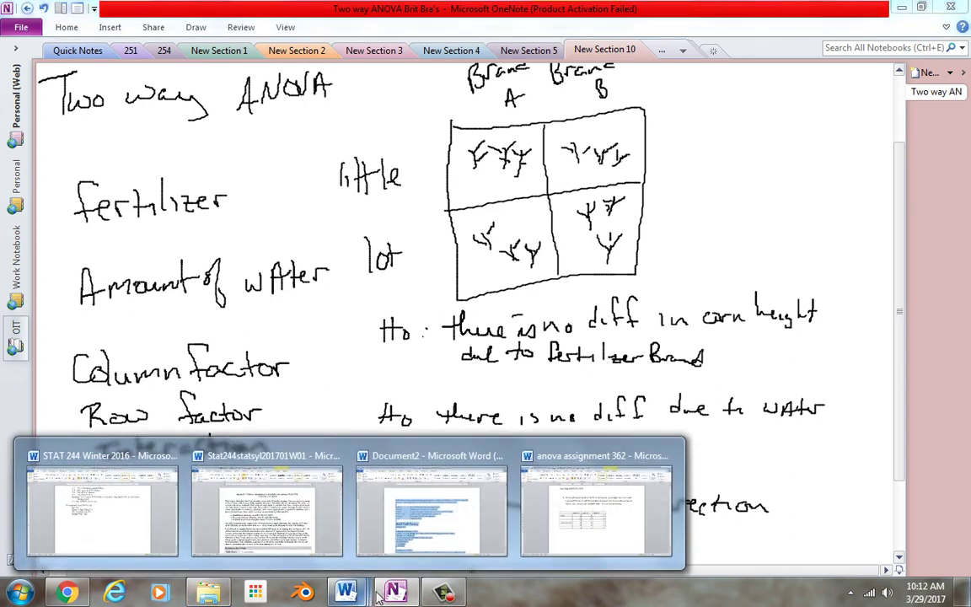
pyautogui.click(569, 504)
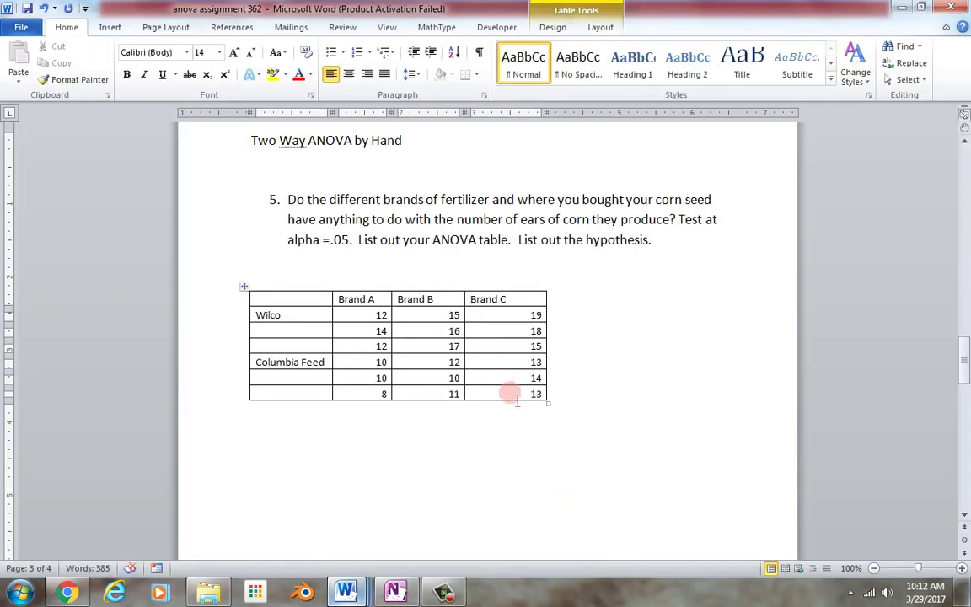
pyautogui.moveTo(513, 394); pyautogui.dragTo(295, 306)
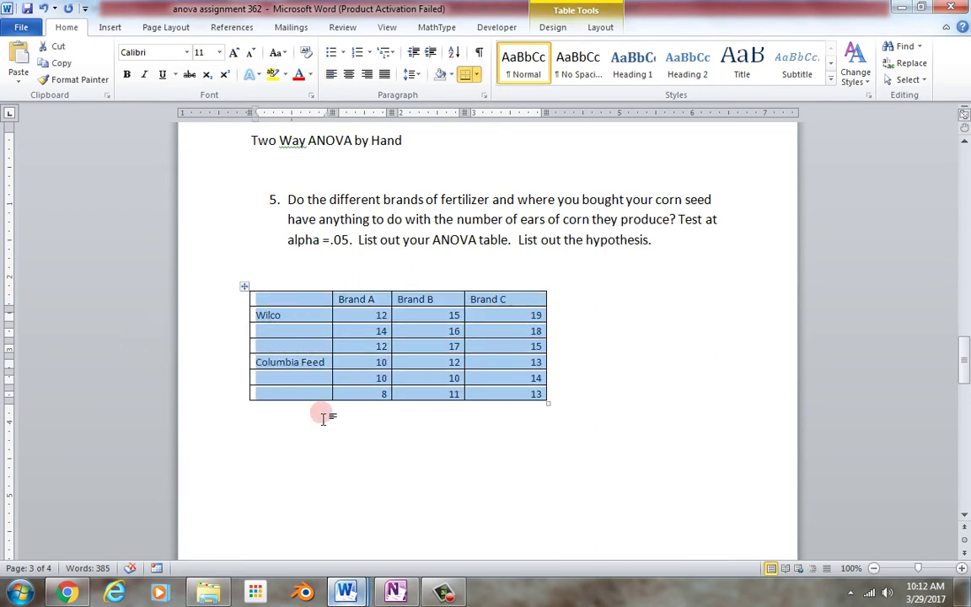
# - Start a blank Excel workbook, paste the corn table into A1, and widen column A
pyautogui.click(18, 587)
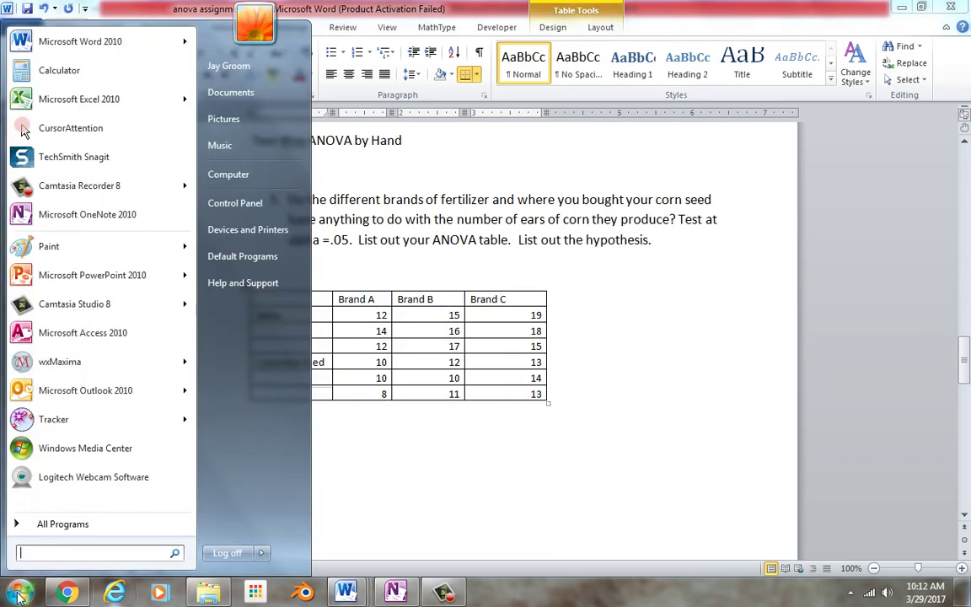
pyautogui.click(117, 101)
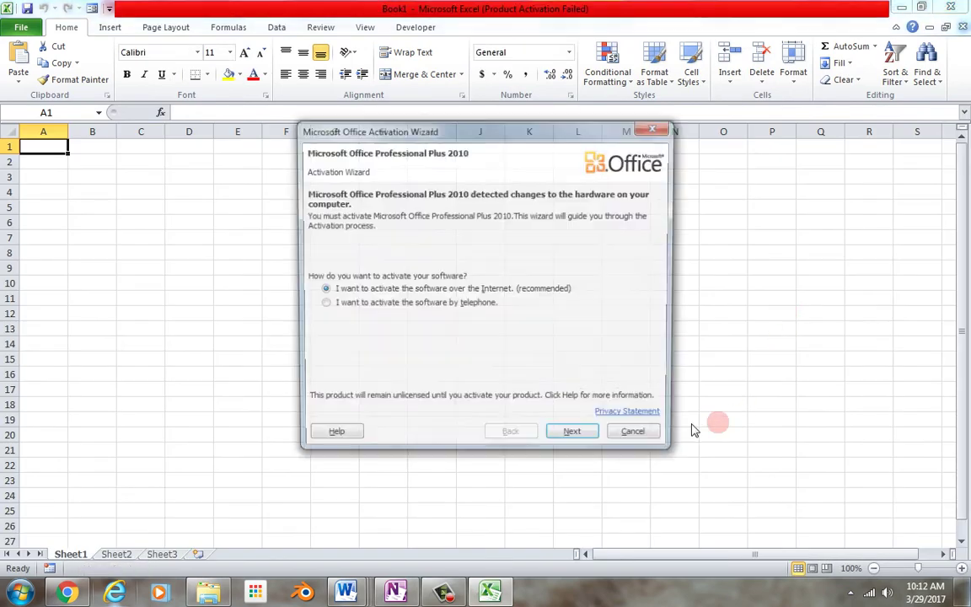
pyautogui.click(639, 439)
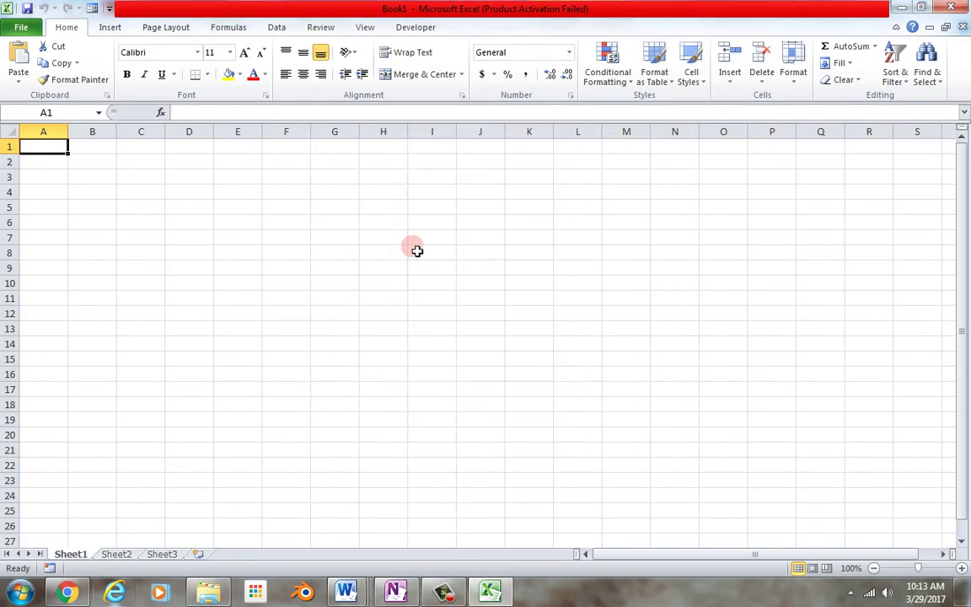
pyautogui.write('Brand A\tBrand B\tBrand C Wilco\t12\t15\t19 \t14\t16\t18 \t12\t17\t15 Columbia\t10\t12\t13 \t10\t10\t14 \t8\t11\t13')
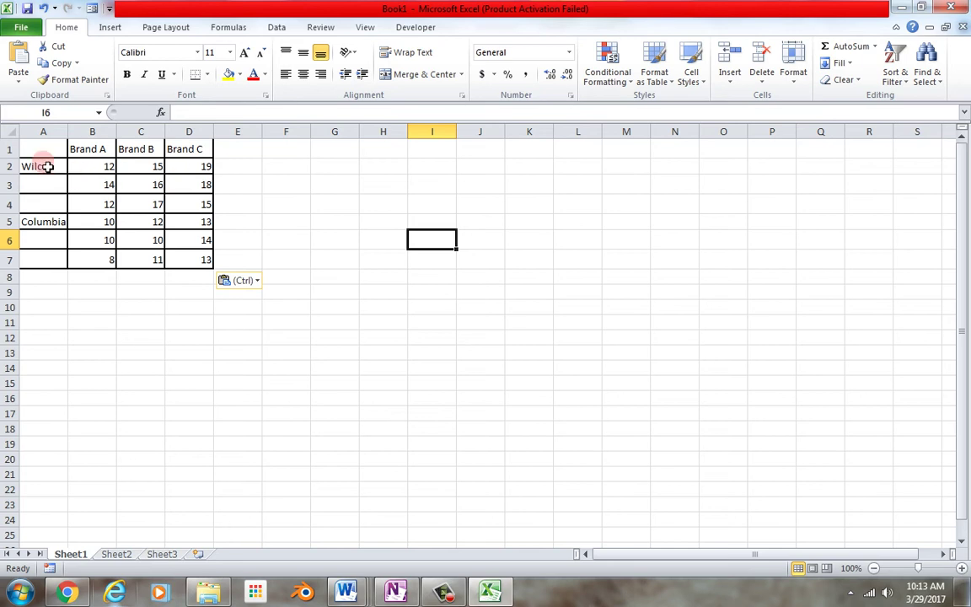
pyautogui.moveTo(74, 139); pyautogui.dragTo(105, 137)
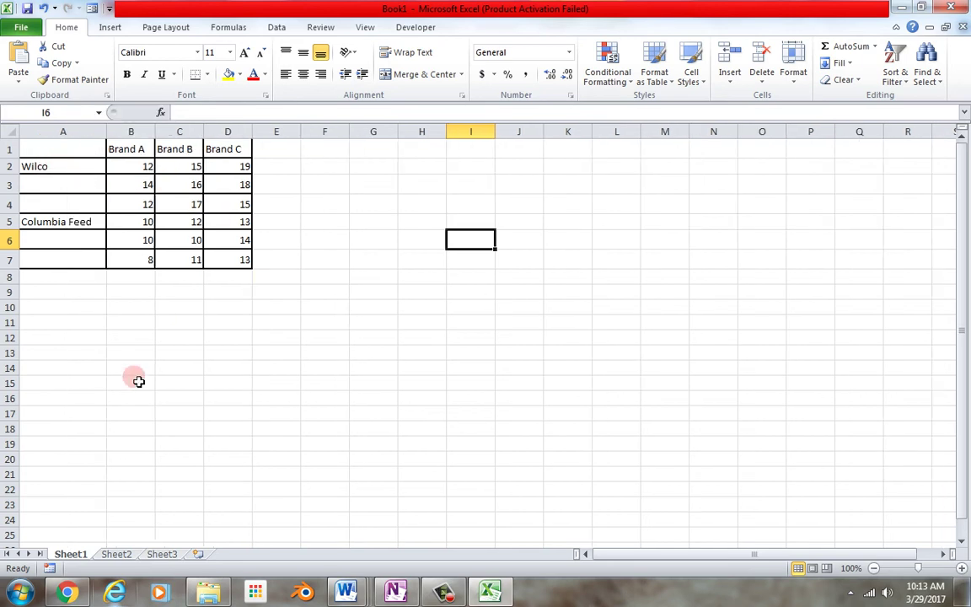
pyautogui.moveTo(341, 585)
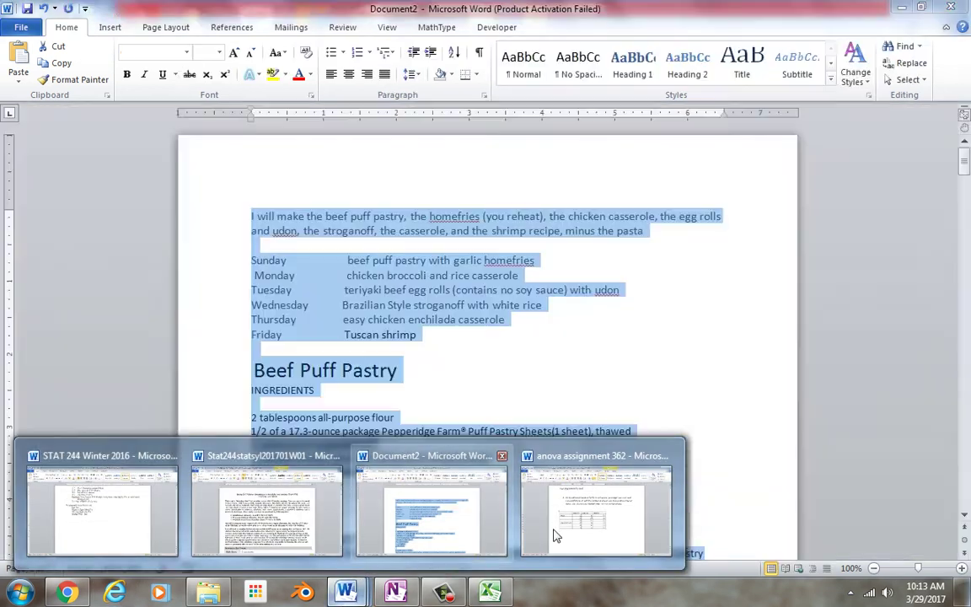
pyautogui.click(596, 510)
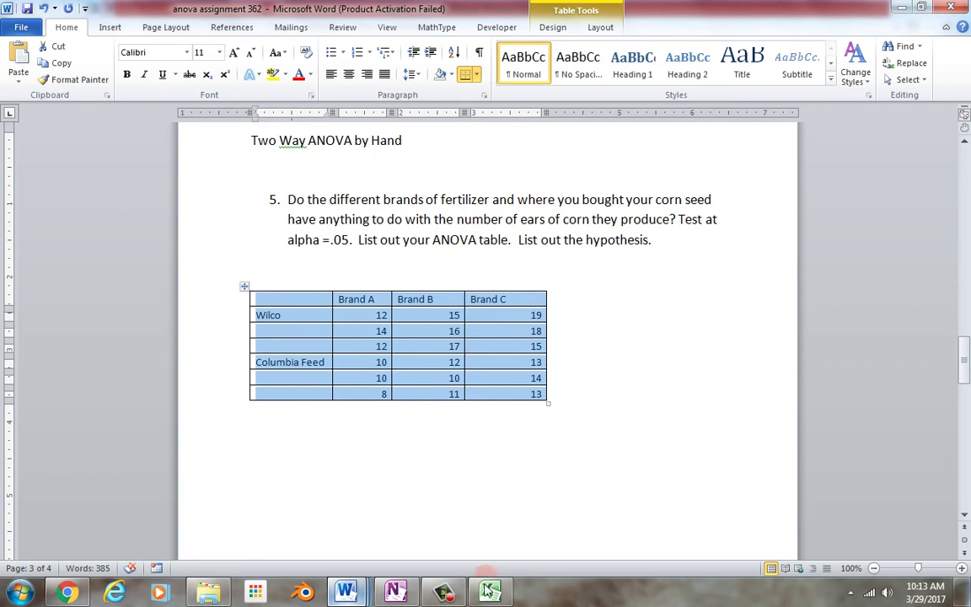
pyautogui.click(489, 593)
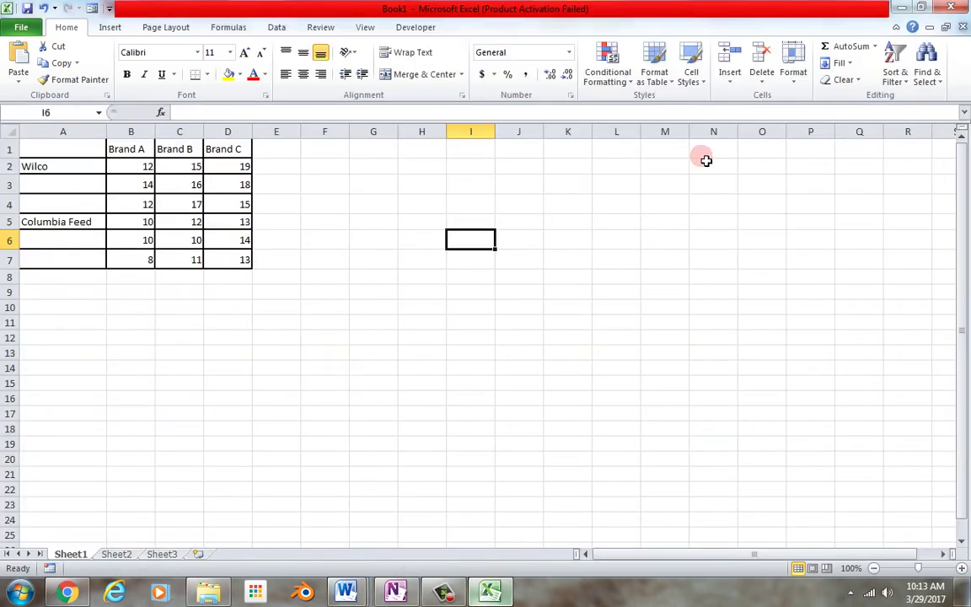
# - Choose Anova: Two-Factor With Replication from the Data Analysis tool list
pyautogui.click(276, 27)
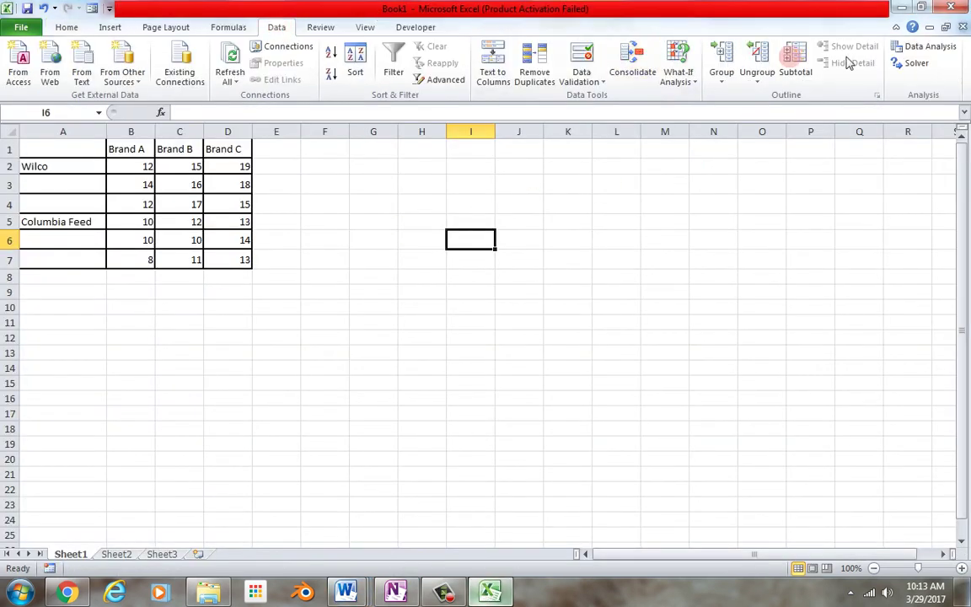
pyautogui.click(924, 46)
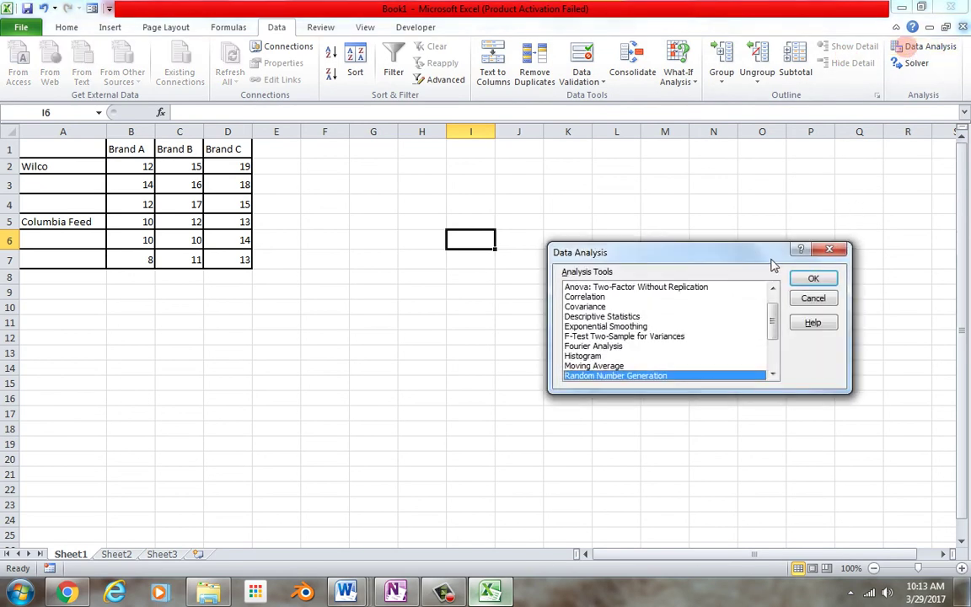
pyautogui.doubleClick(772, 288)
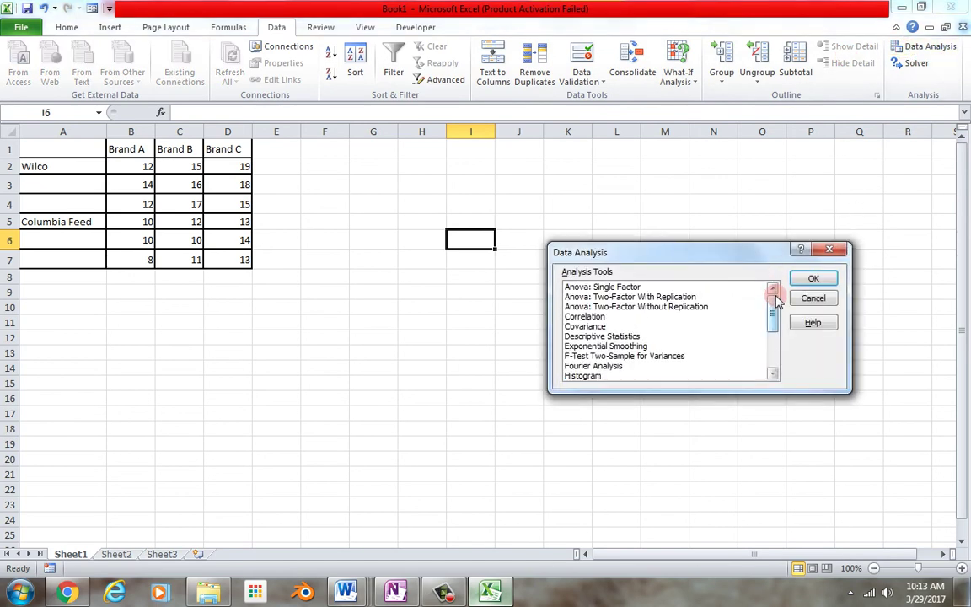
pyautogui.click(622, 297)
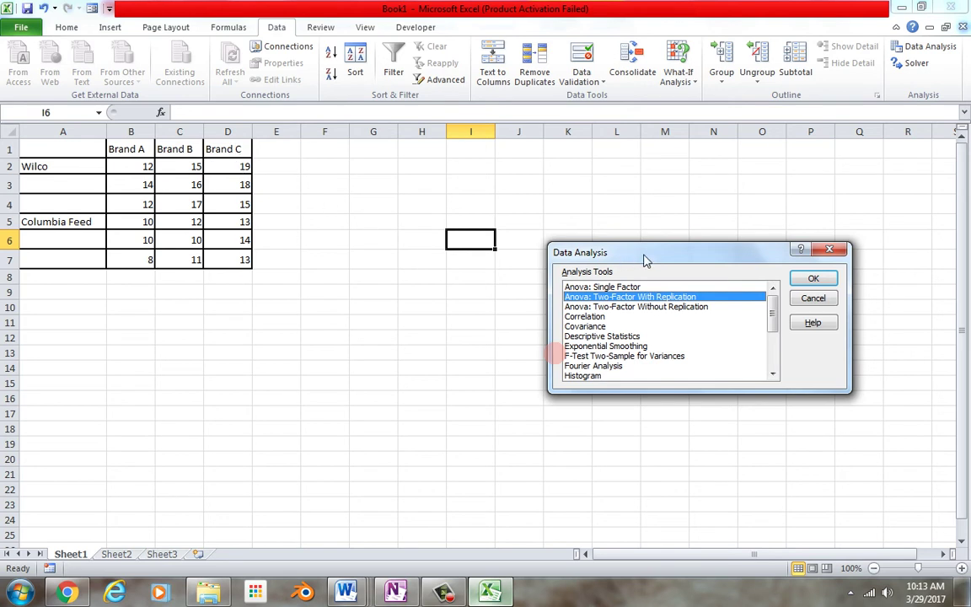
# - Run the ANOVA on $A$1:$D$7 with 3 rows per sample, output starting at $I$1
pyautogui.click(811, 277)
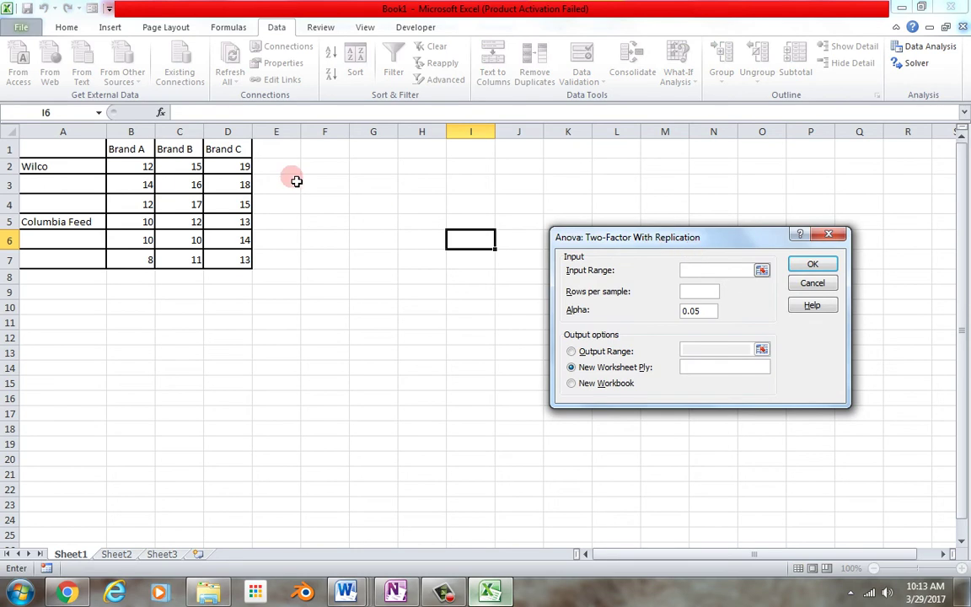
pyautogui.moveTo(100, 147); pyautogui.dragTo(231, 262)
pyautogui.click(698, 292)
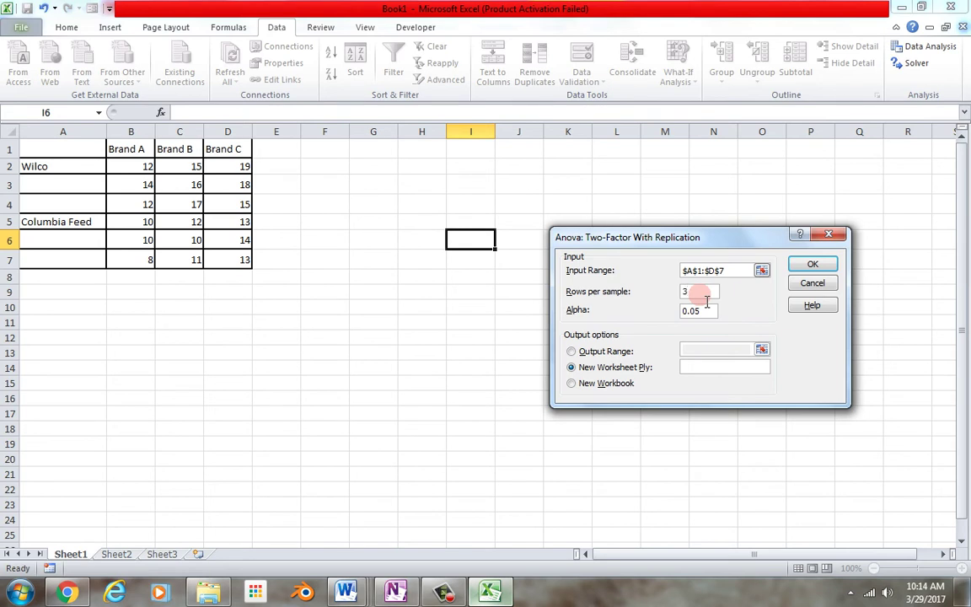
pyautogui.write('3')
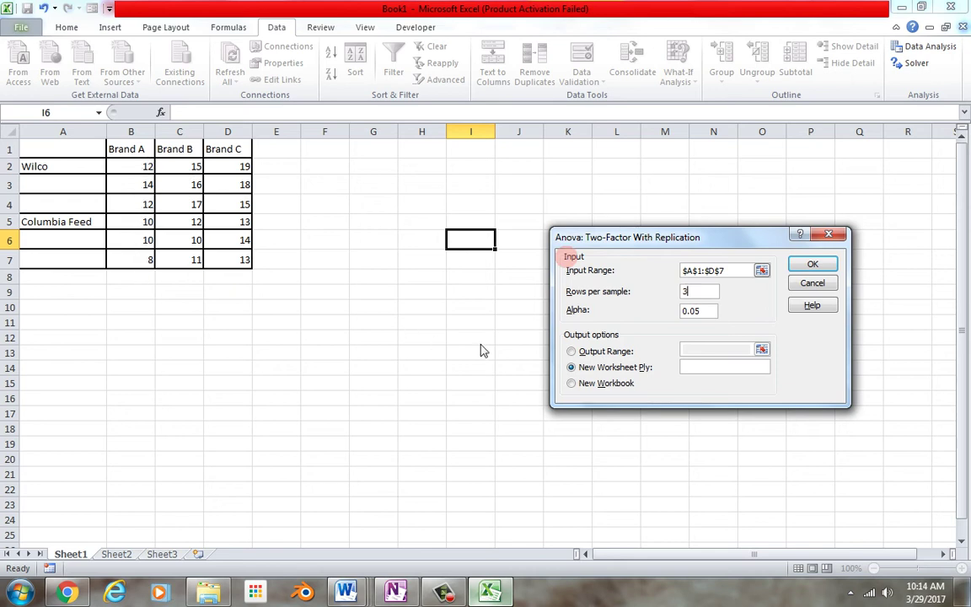
pyautogui.click(582, 352)
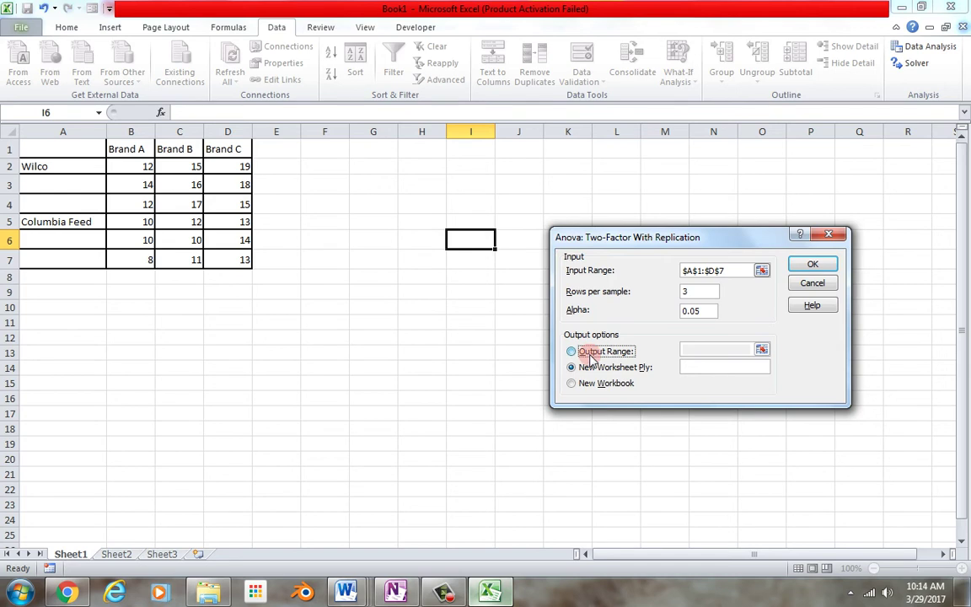
pyautogui.click(694, 352)
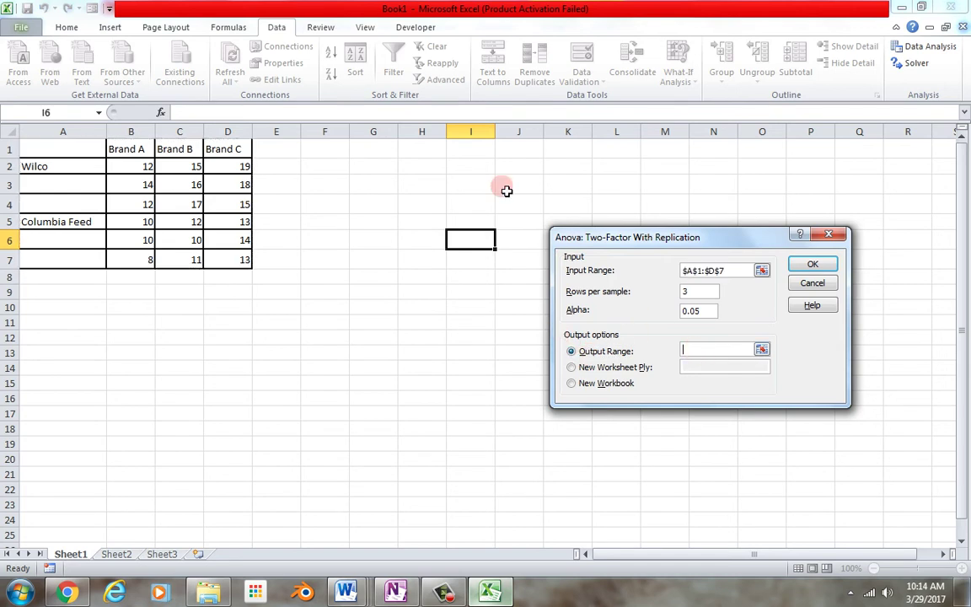
pyautogui.click(466, 151)
pyautogui.click(811, 264)
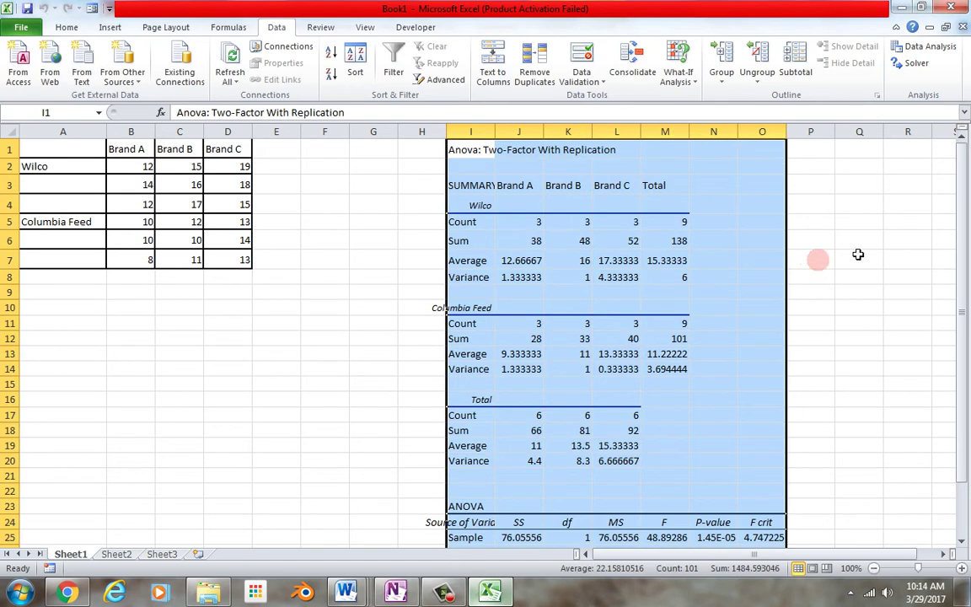
# - Rename the Sample and Columns source labels in I25 and I26 to 'store' and 'brand'
pyautogui.moveTo(967, 200); pyautogui.dragTo(966, 218)
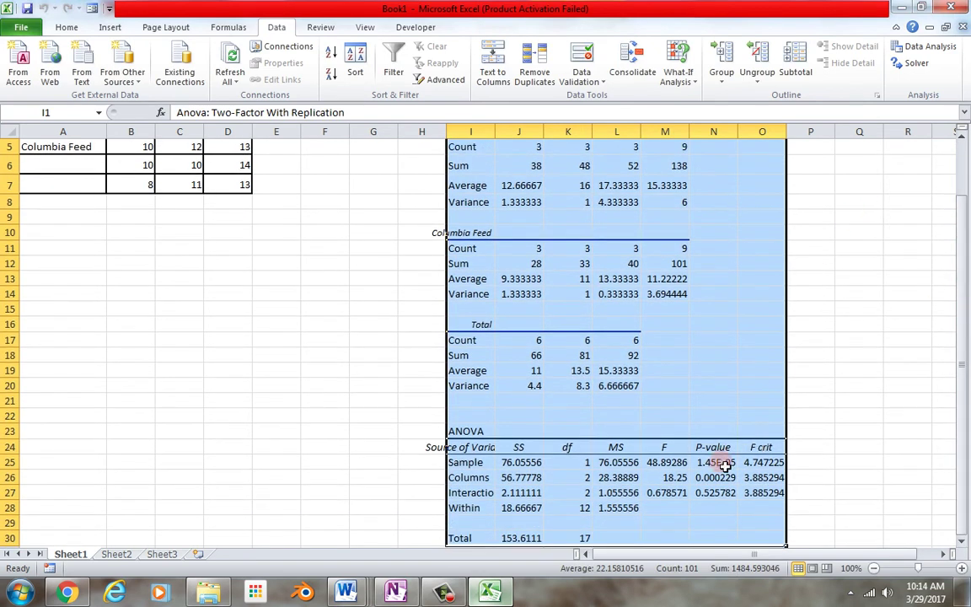
pyautogui.moveTo(714, 463); pyautogui.dragTo(722, 494)
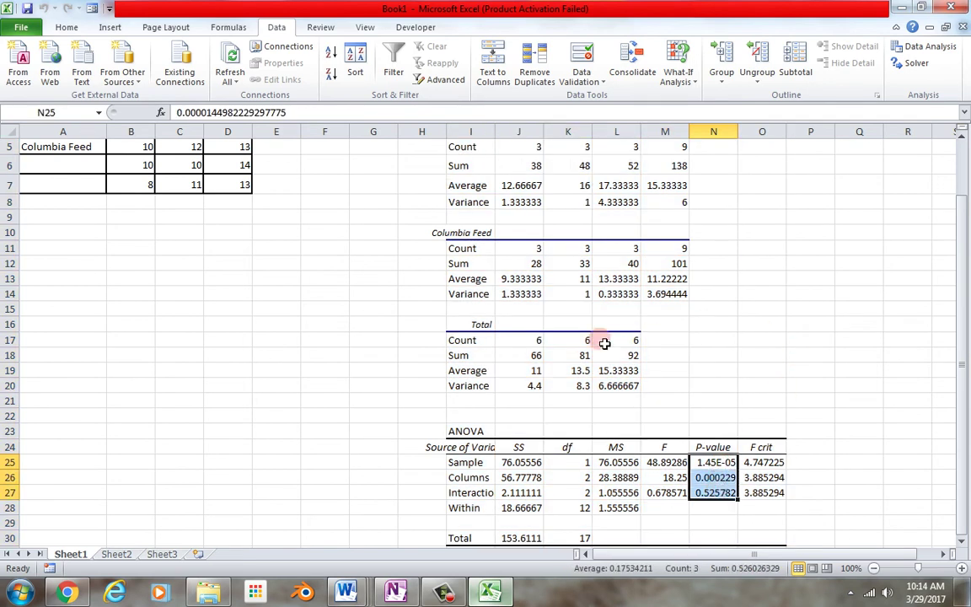
pyautogui.click(468, 464)
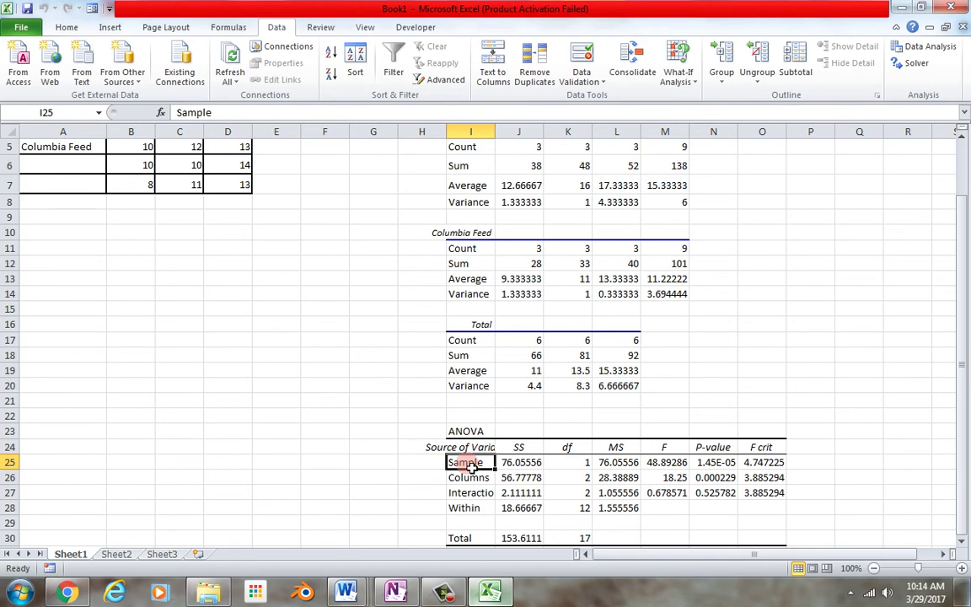
pyautogui.write('store')
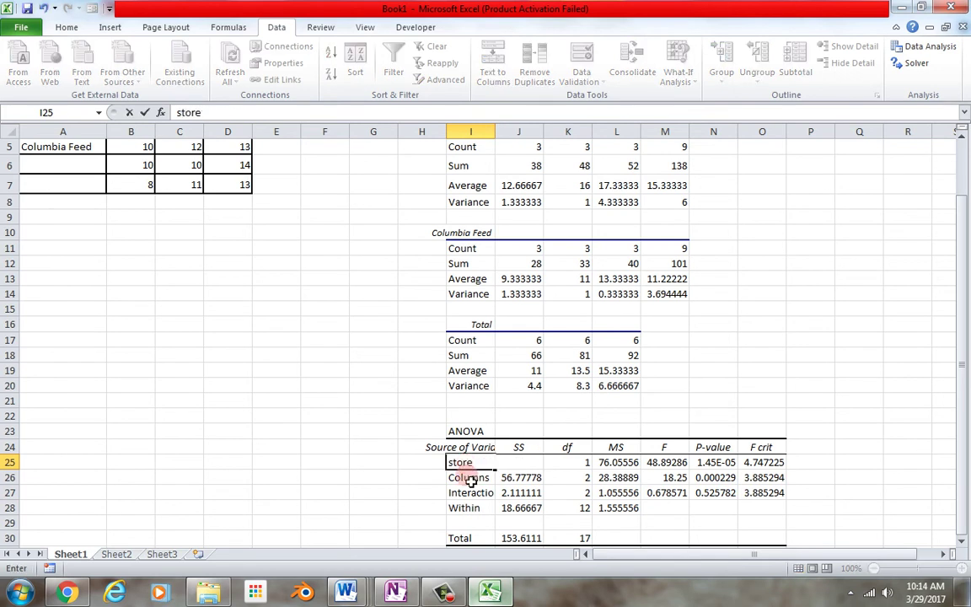
pyautogui.click(423, 481)
pyautogui.click(478, 484)
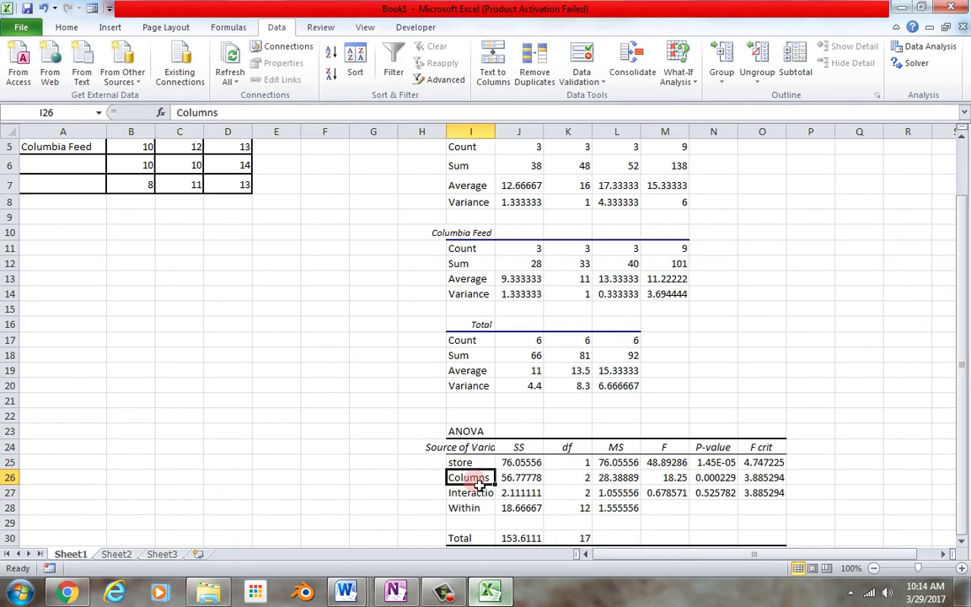
pyautogui.write('brand')
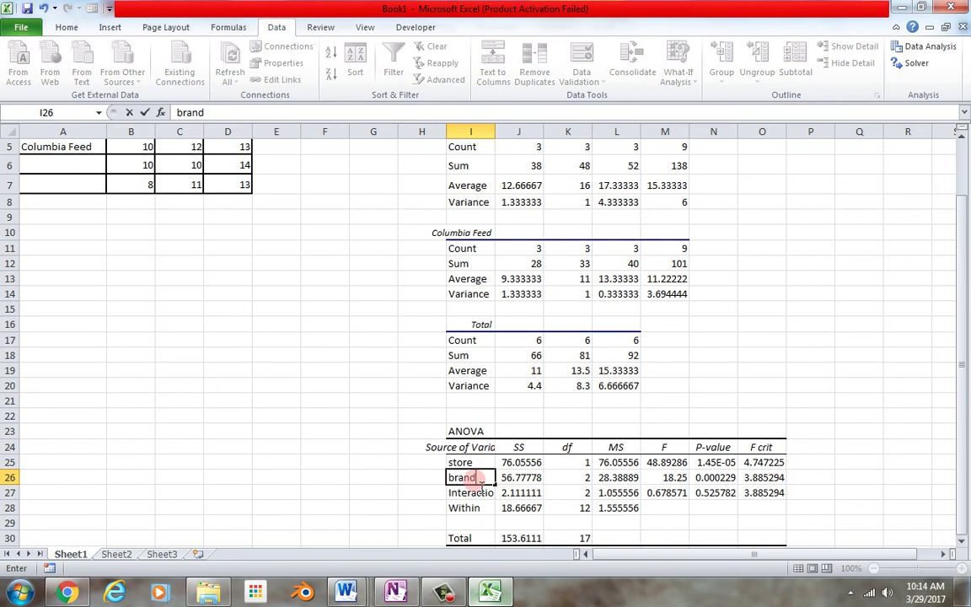
pyautogui.click(411, 482)
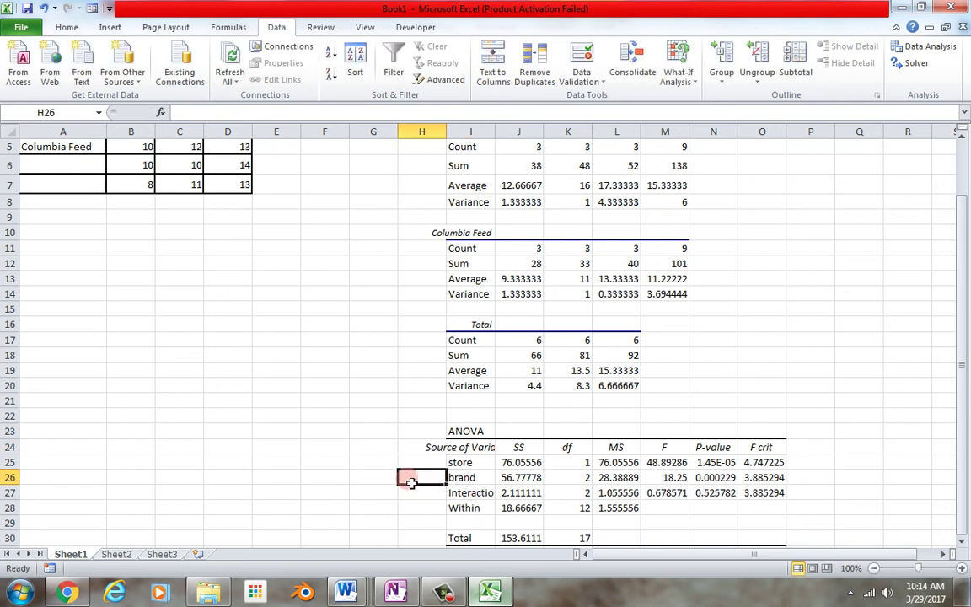
# - Read the P-values: 1.45E-05 for store, 0.000229 for brand, 0.525782 for interaction
pyautogui.click(728, 461)
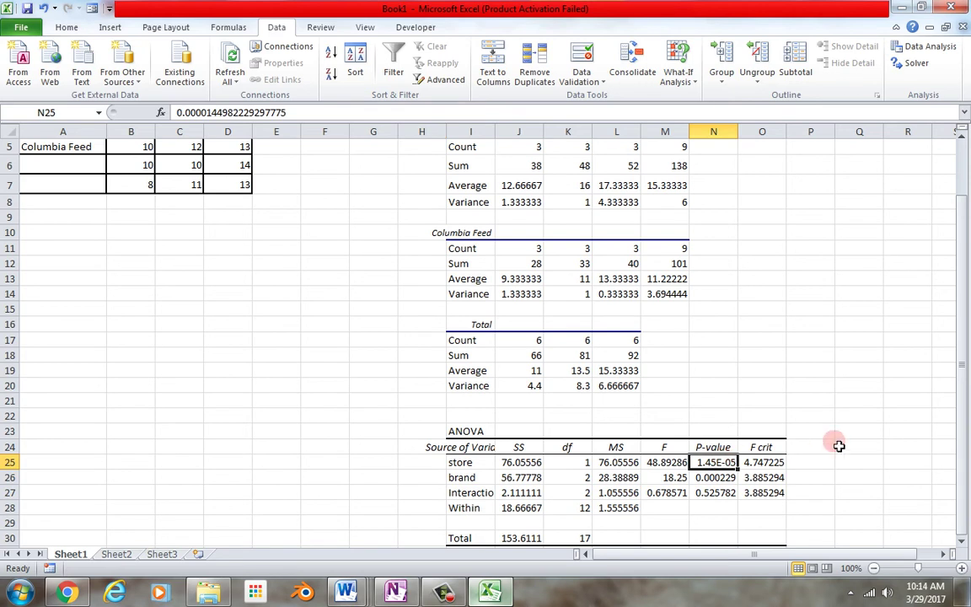
pyautogui.click(726, 478)
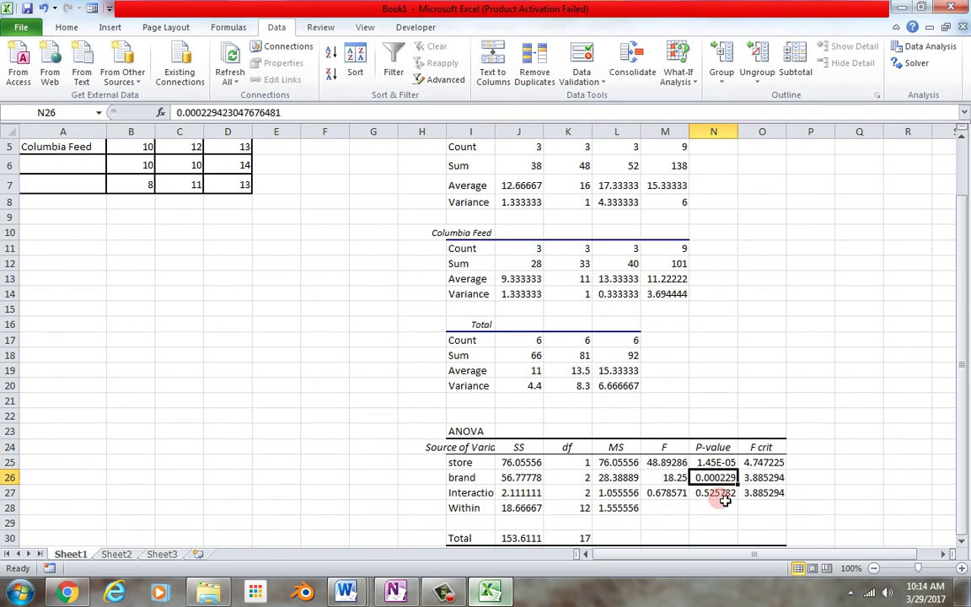
pyautogui.click(726, 498)
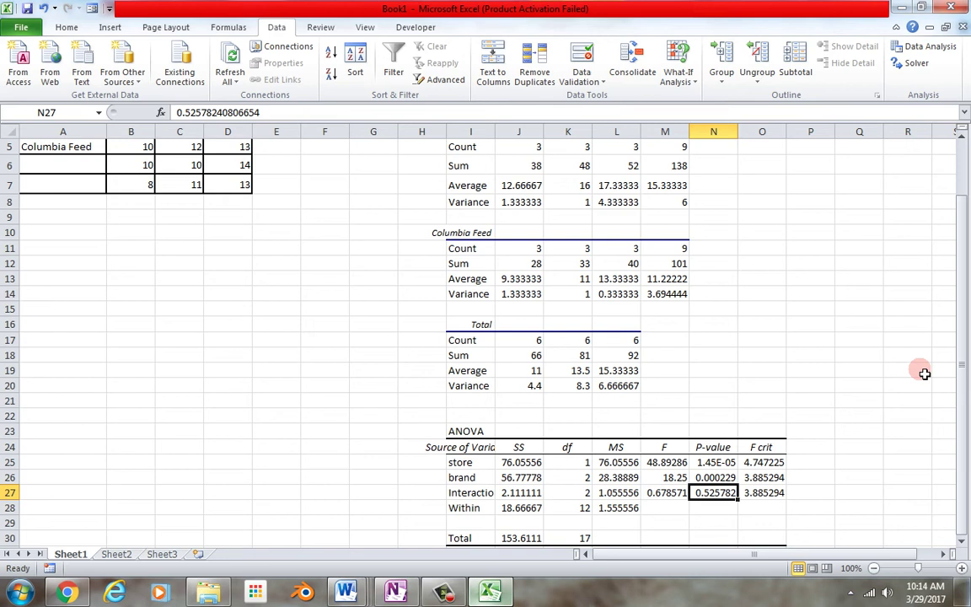
# - Cross out the brand and water null hypotheses in OneNote with pen strokes, then return to Excel
pyautogui.hotkey('alt', 'Tab')
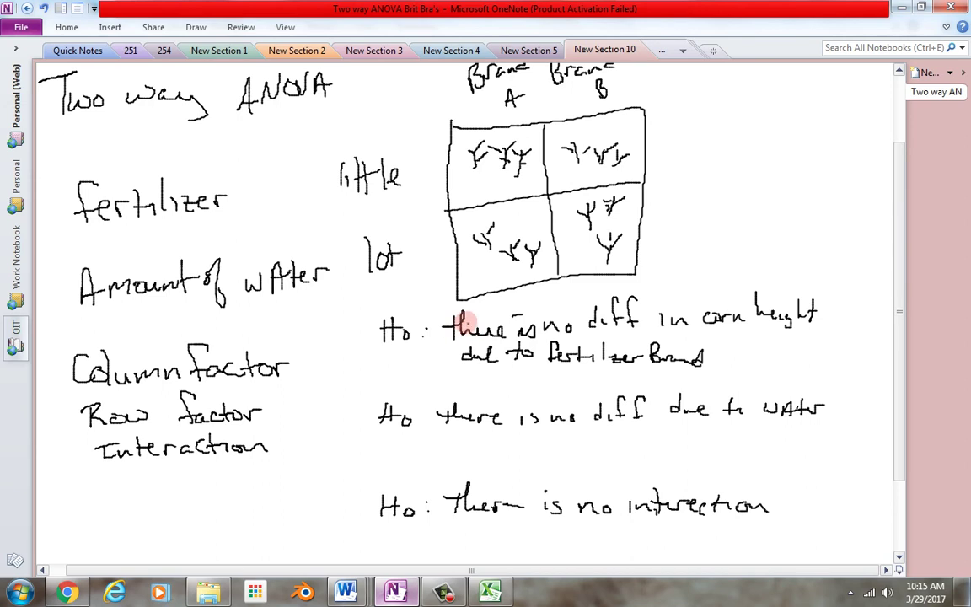
pyautogui.moveTo(473, 331)
pyautogui.mouseDown()
pyautogui.moveTo(557, 317)
pyautogui.moveTo(622, 346)
pyautogui.moveTo(700, 340)
pyautogui.moveTo(737, 305)
pyautogui.moveTo(769, 313)
pyautogui.mouseUp()
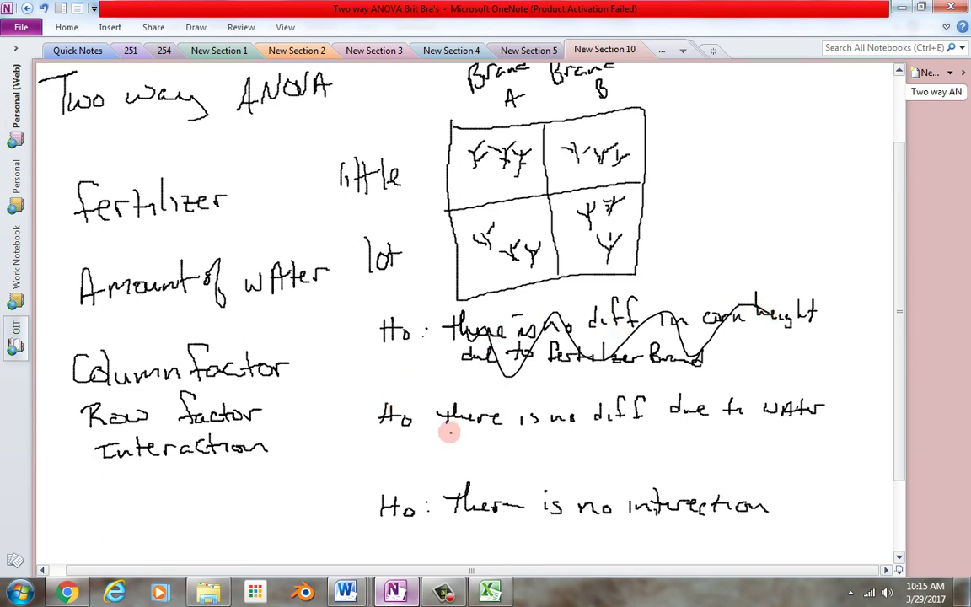
pyautogui.moveTo(438, 417)
pyautogui.mouseDown()
pyautogui.moveTo(503, 437)
pyautogui.moveTo(674, 408)
pyautogui.moveTo(780, 408)
pyautogui.mouseUp()
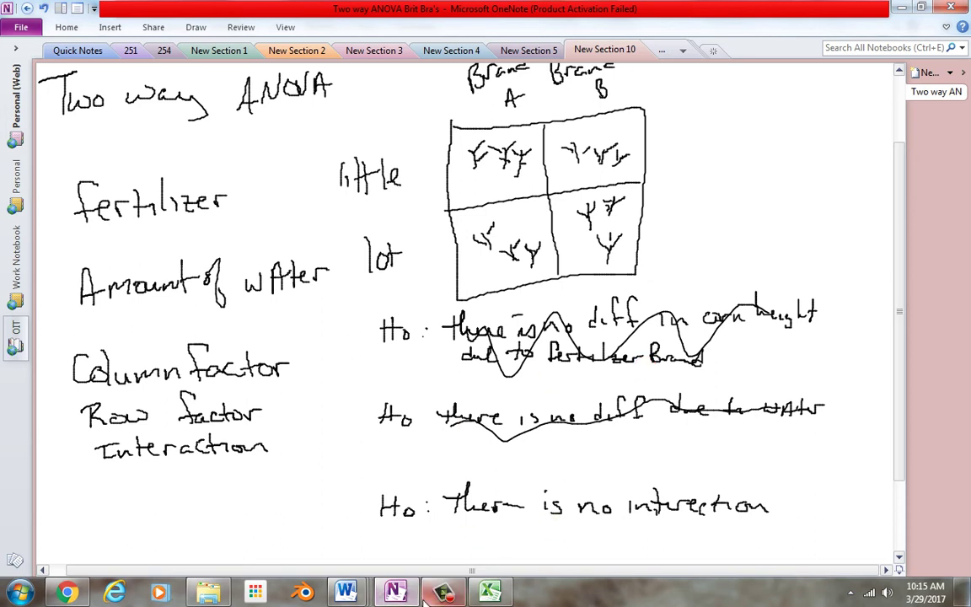
pyautogui.hotkey('alt', 'Tab')
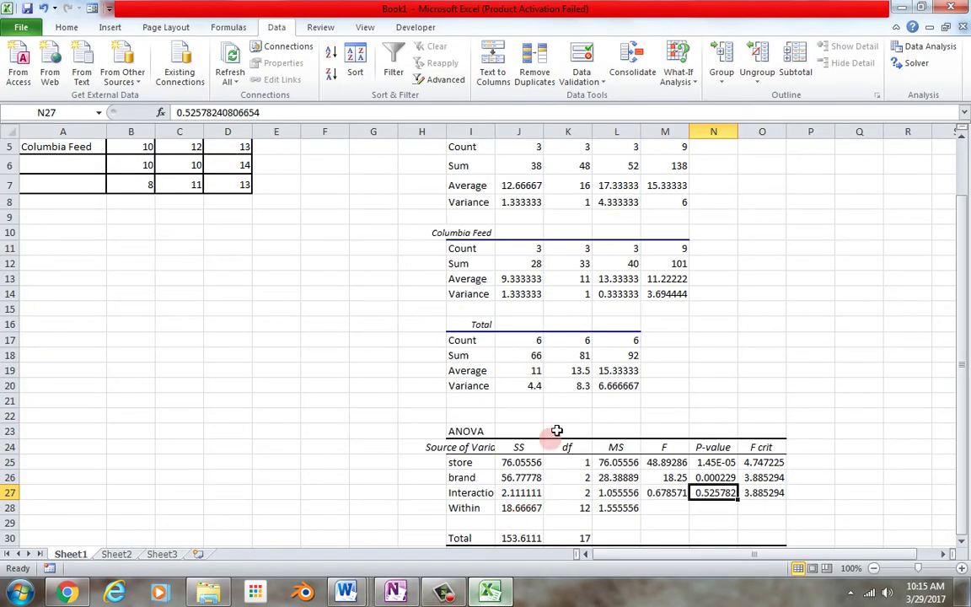
pyautogui.moveTo(965, 369); pyautogui.dragTo(963, 360)
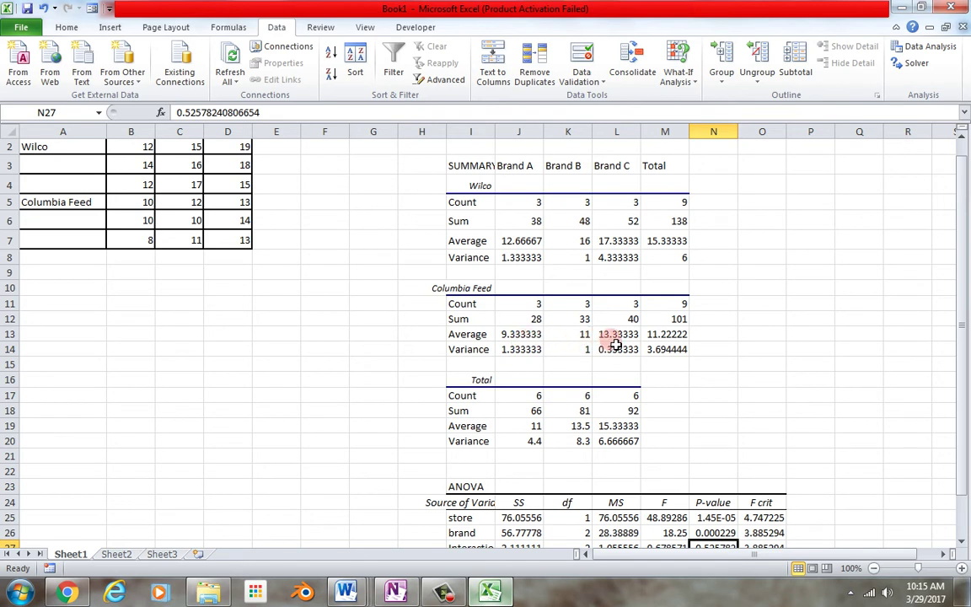
pyautogui.click(620, 243)
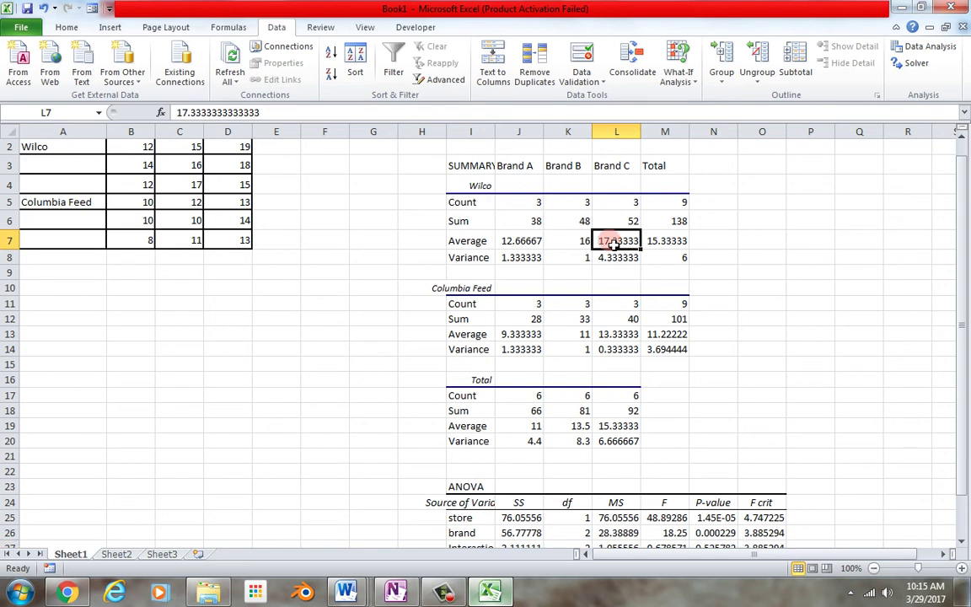
pyautogui.click(589, 243)
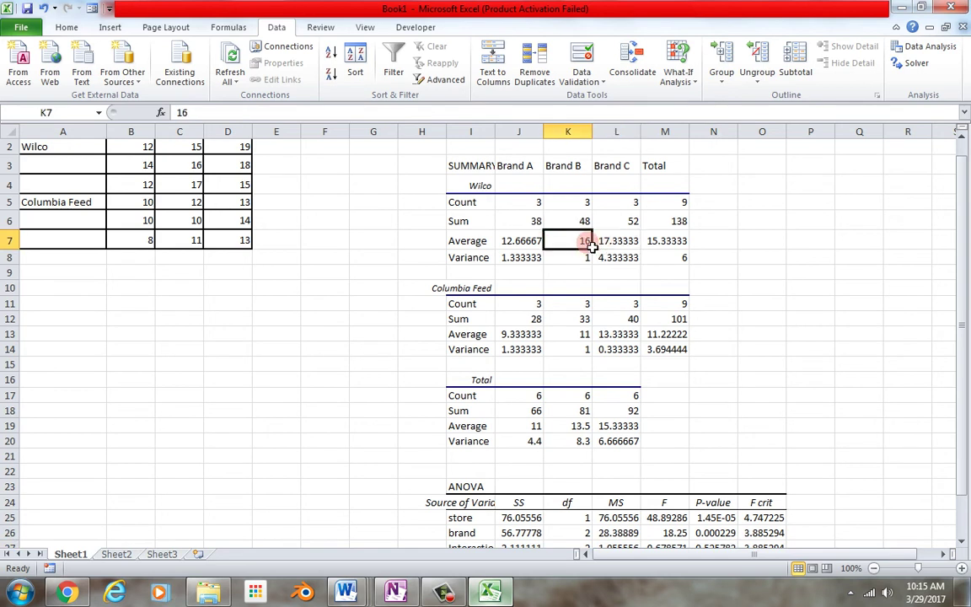
pyautogui.click(619, 244)
pyautogui.press('Left')
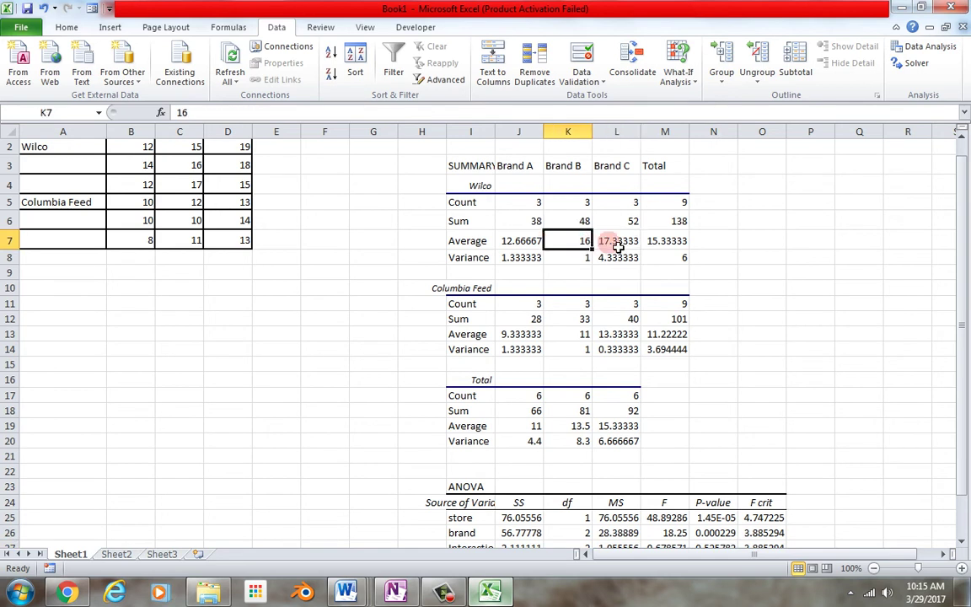
pyautogui.click(618, 243)
pyautogui.click(573, 244)
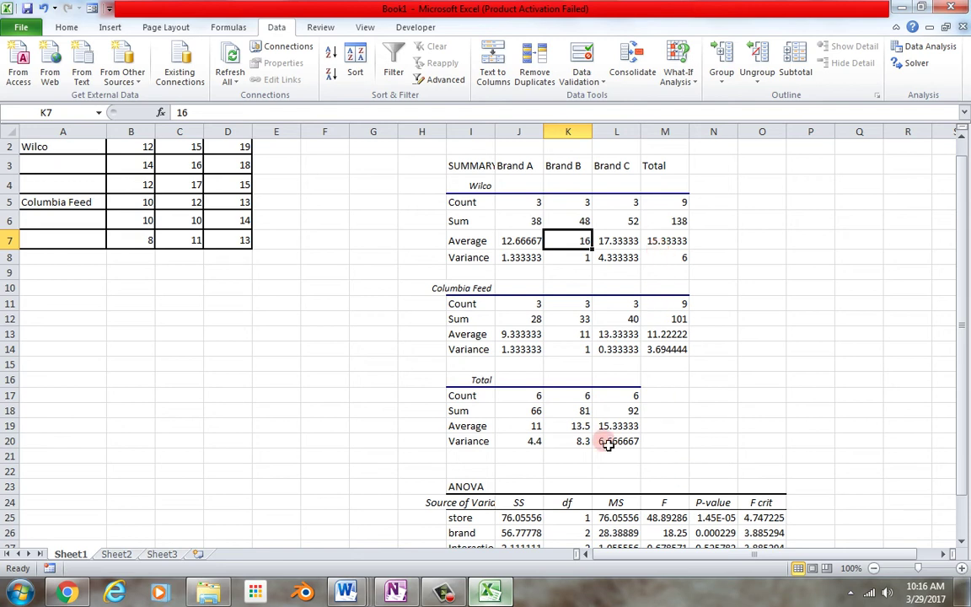
pyautogui.moveTo(966, 337); pyautogui.dragTo(966, 342)
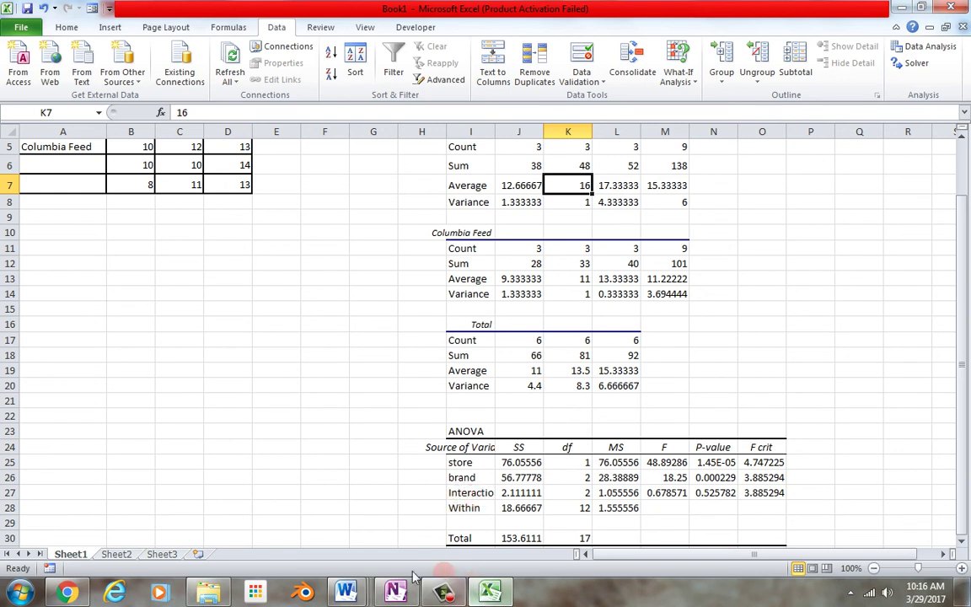
# - Copy the question 6 bean-yield table (fertilizer by water amount) from the Word assignment into Excel
pyautogui.moveTo(345, 590)
pyautogui.click(600, 514)
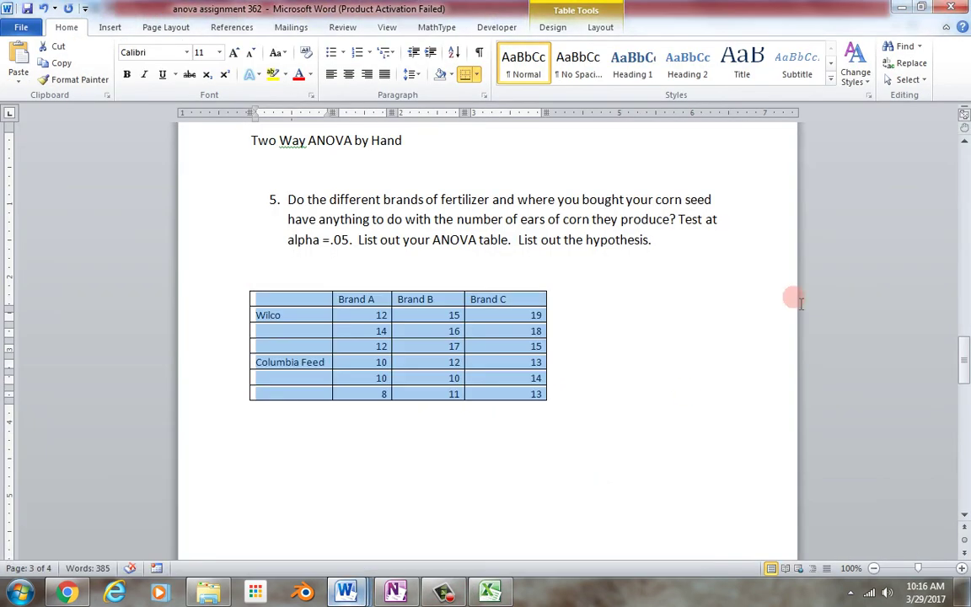
pyautogui.moveTo(965, 347); pyautogui.dragTo(967, 435)
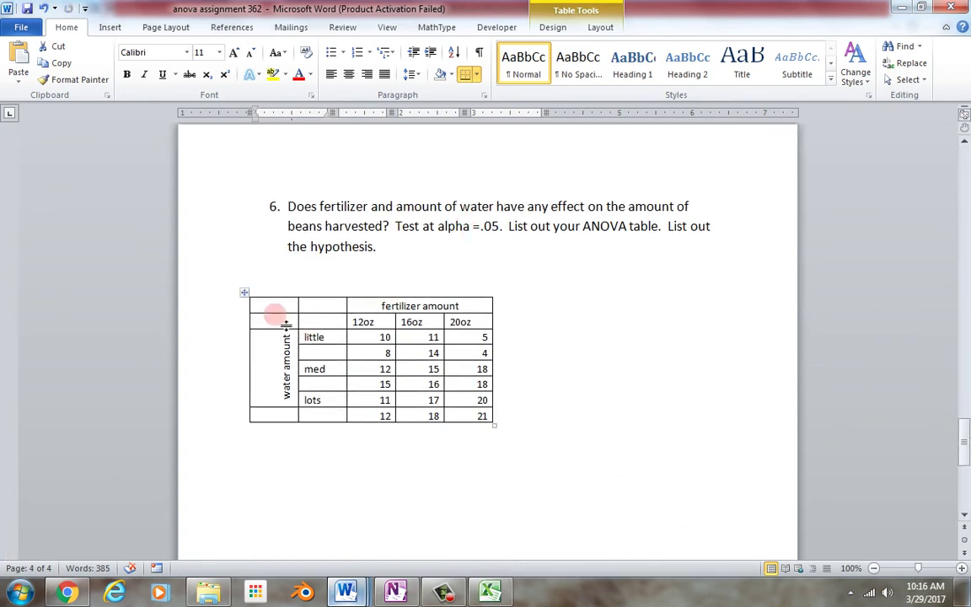
pyautogui.moveTo(278, 316); pyautogui.dragTo(480, 418)
pyautogui.rightClick(481, 418)
pyautogui.click(361, 171)
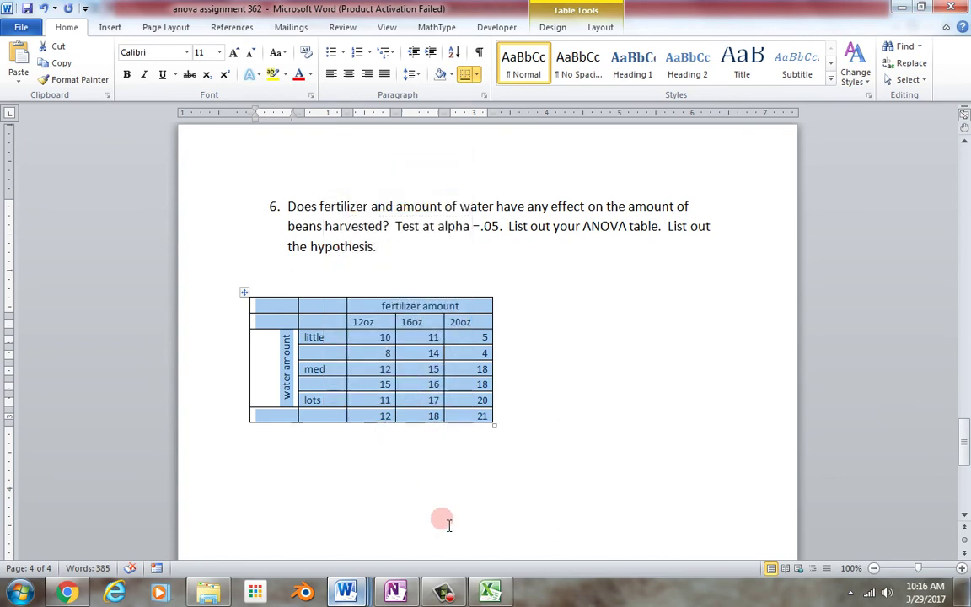
pyautogui.click(489, 590)
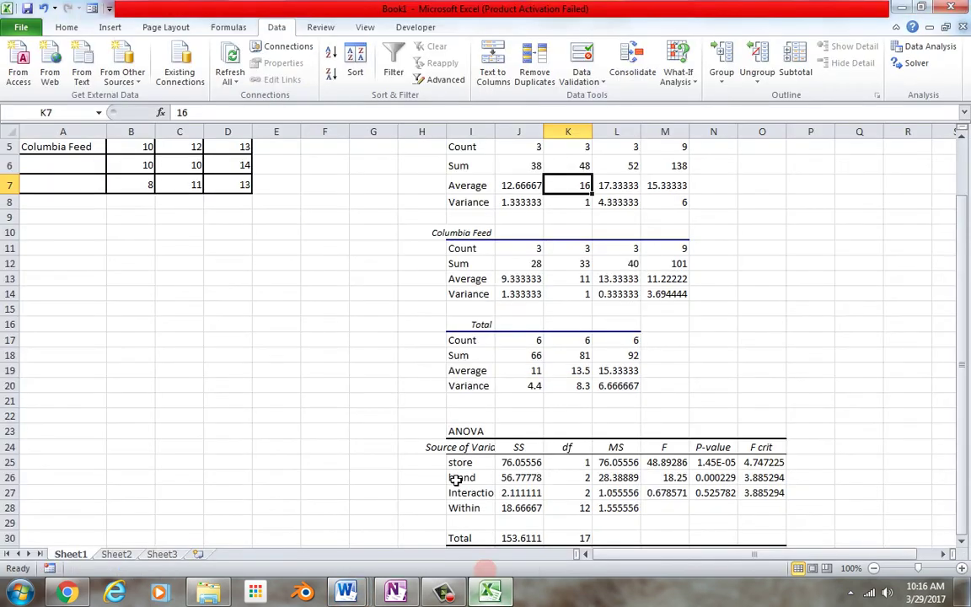
# - Paste the bean table into Sheet2, then delete the fertilizer header row and the water label column
pyautogui.click(116, 554)
pyautogui.hotkey('ctrl', 'v')
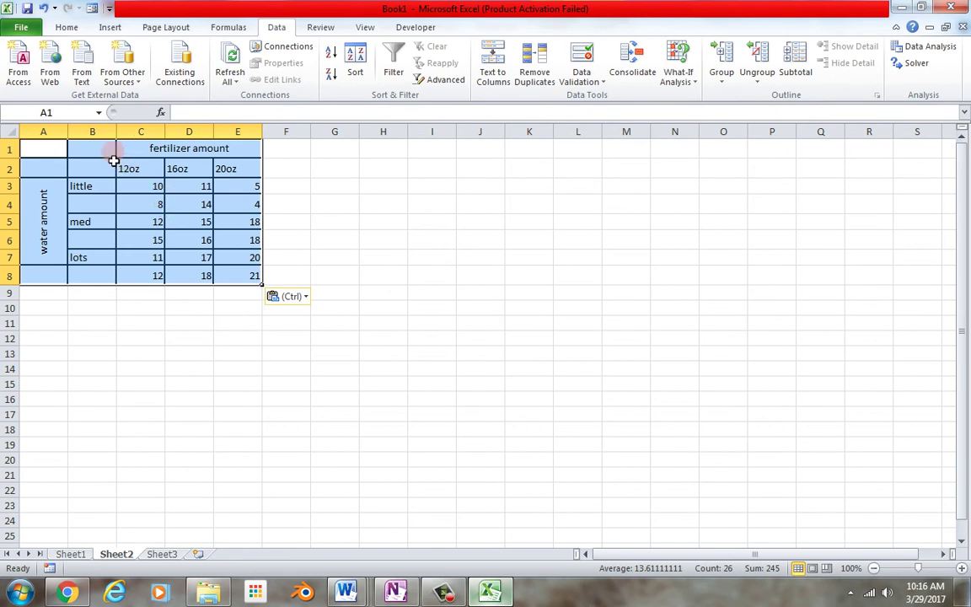
pyautogui.click(97, 148)
pyautogui.click(10, 149)
pyautogui.rightClick(12, 149)
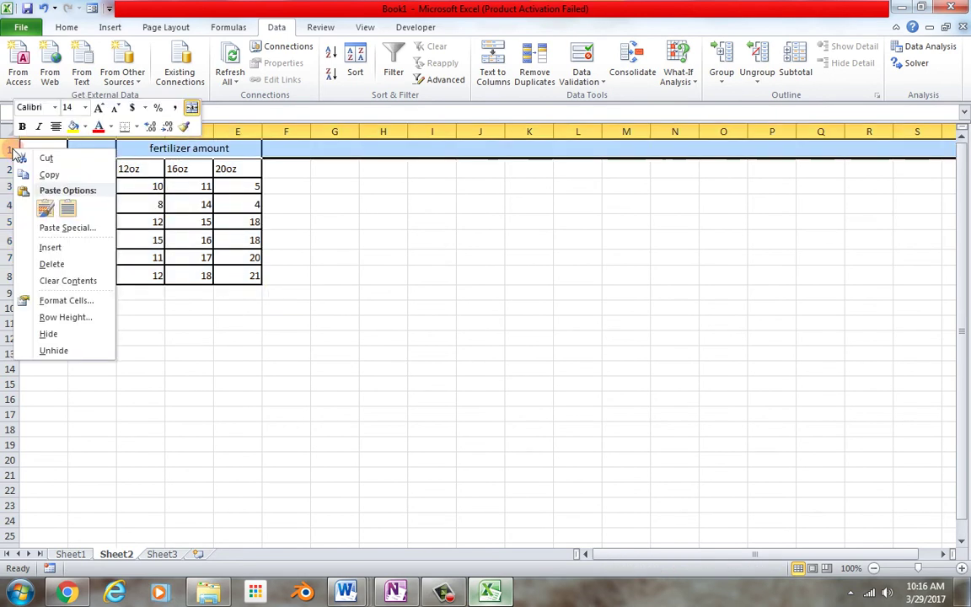
pyautogui.click(48, 264)
pyautogui.click(43, 135)
pyautogui.rightClick(42, 135)
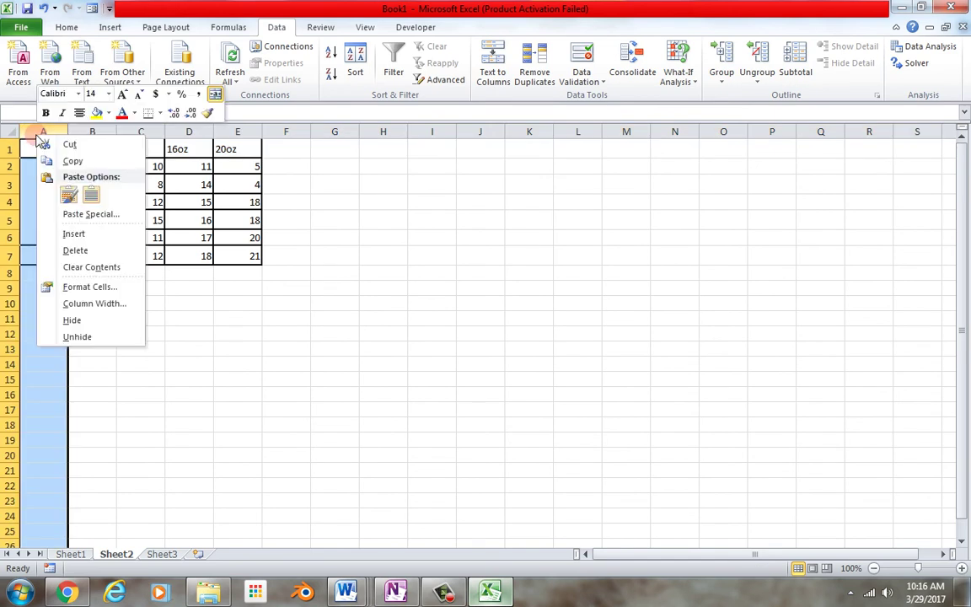
pyautogui.click(61, 250)
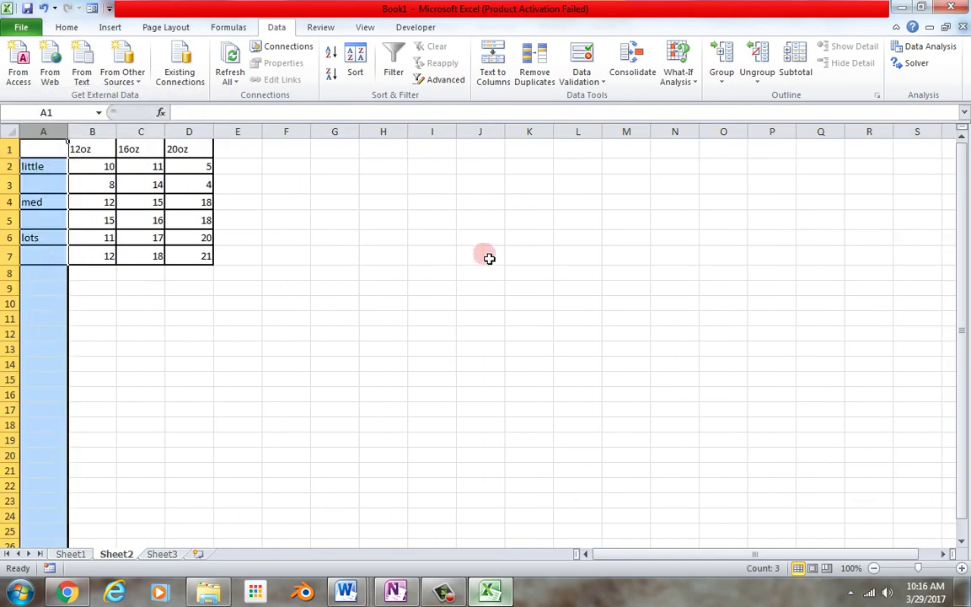
# - Run Anova: Two-Factor With Replication on A1:D7 with output at I1
pyautogui.click(922, 47)
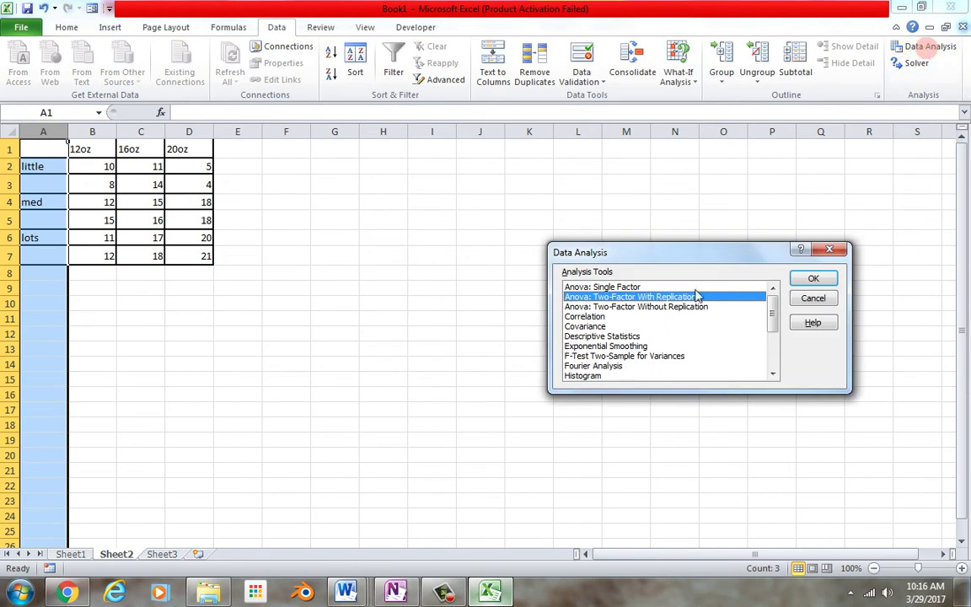
pyautogui.click(811, 277)
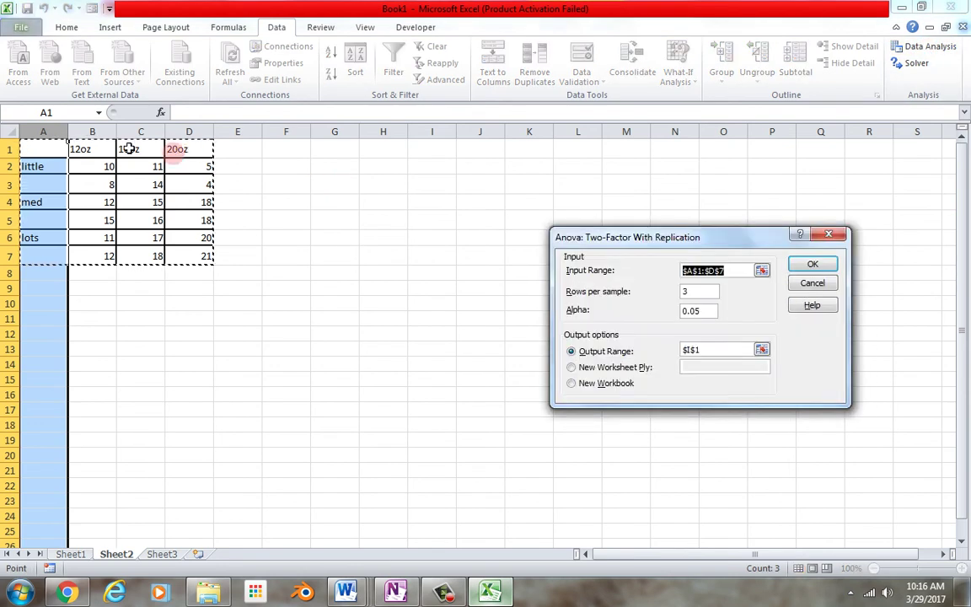
pyautogui.moveTo(64, 157); pyautogui.dragTo(213, 265)
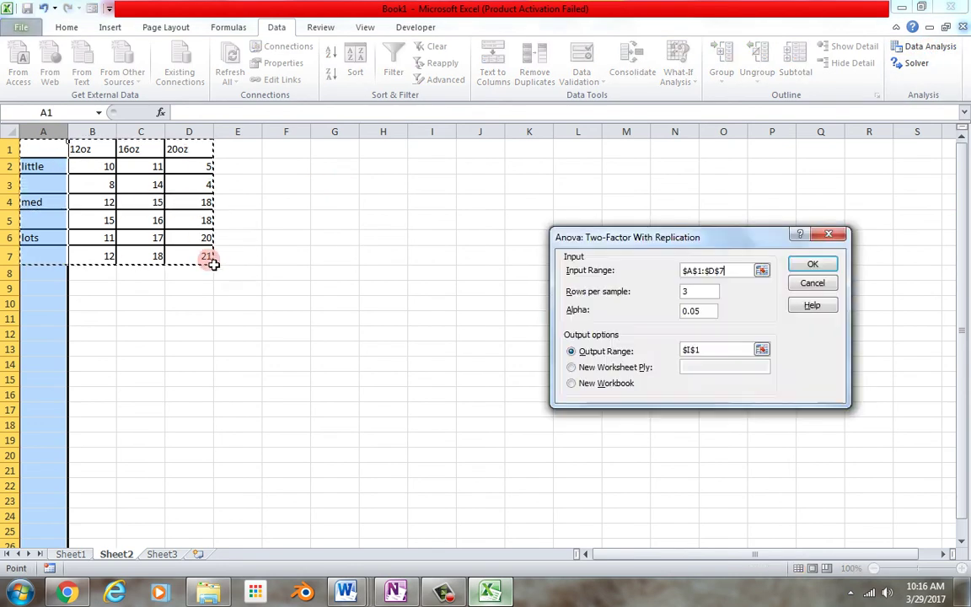
pyautogui.click(813, 266)
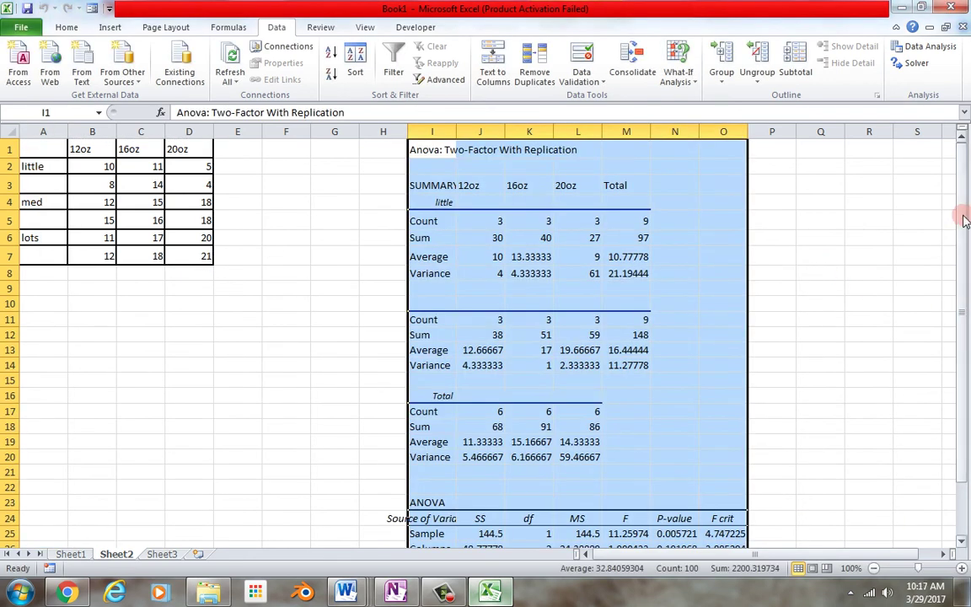
# - Relabel the Sample source row in I25 as water, checking the Word assignment along the way
pyautogui.moveTo(965, 263); pyautogui.dragTo(966, 320)
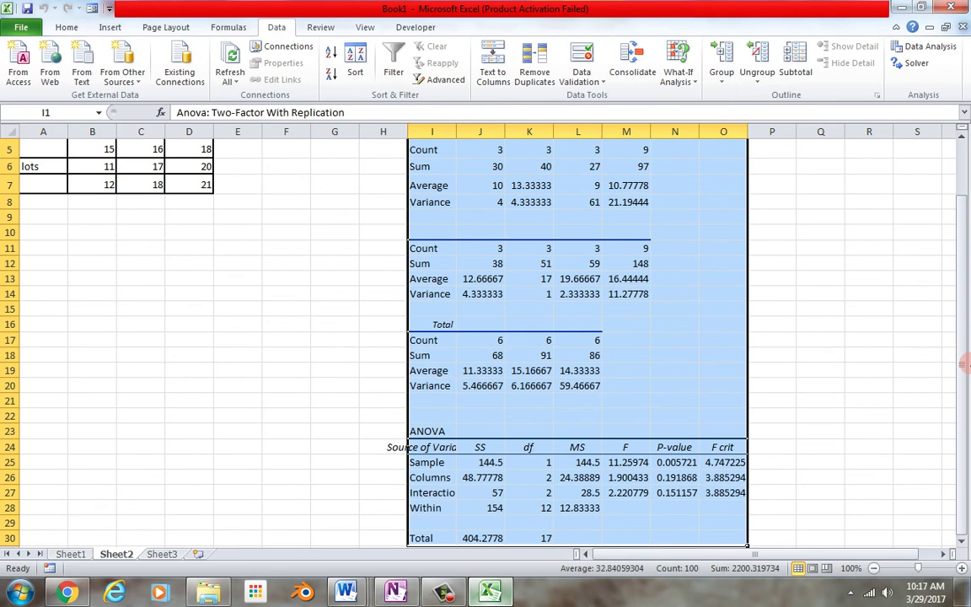
pyautogui.click(439, 464)
pyautogui.write('water')
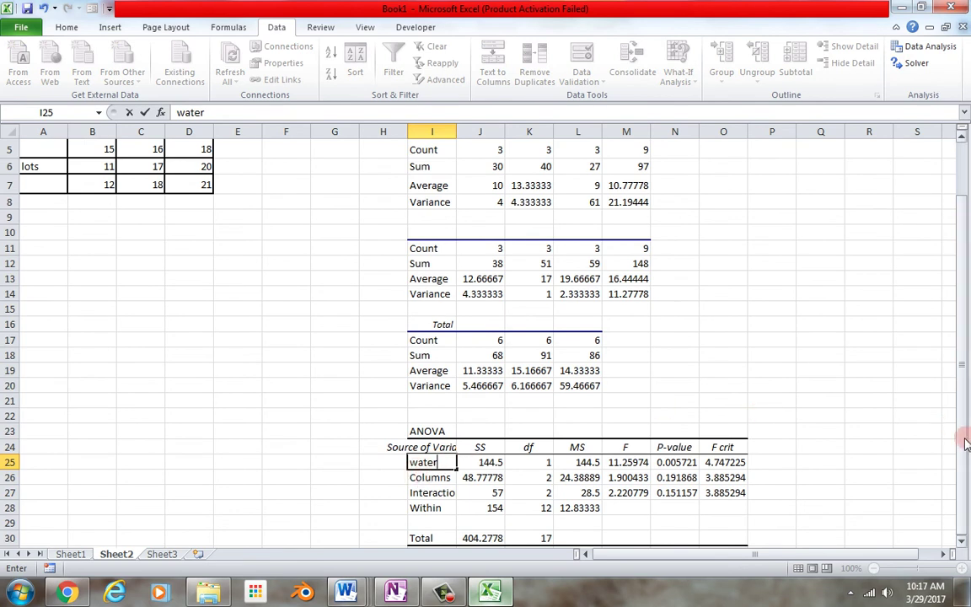
pyautogui.moveTo(960, 425); pyautogui.dragTo(968, 330)
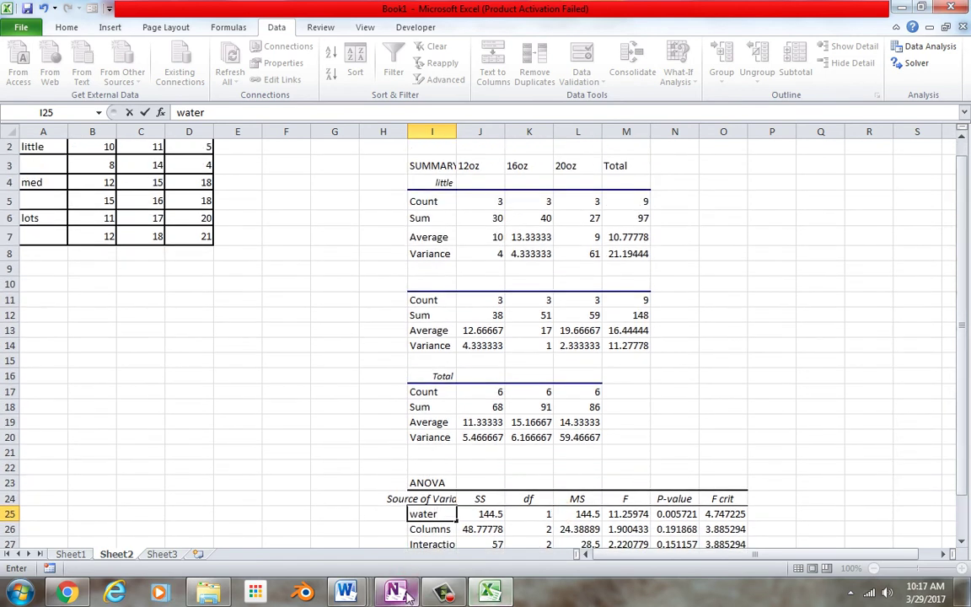
pyautogui.moveTo(345, 592)
pyautogui.click(574, 536)
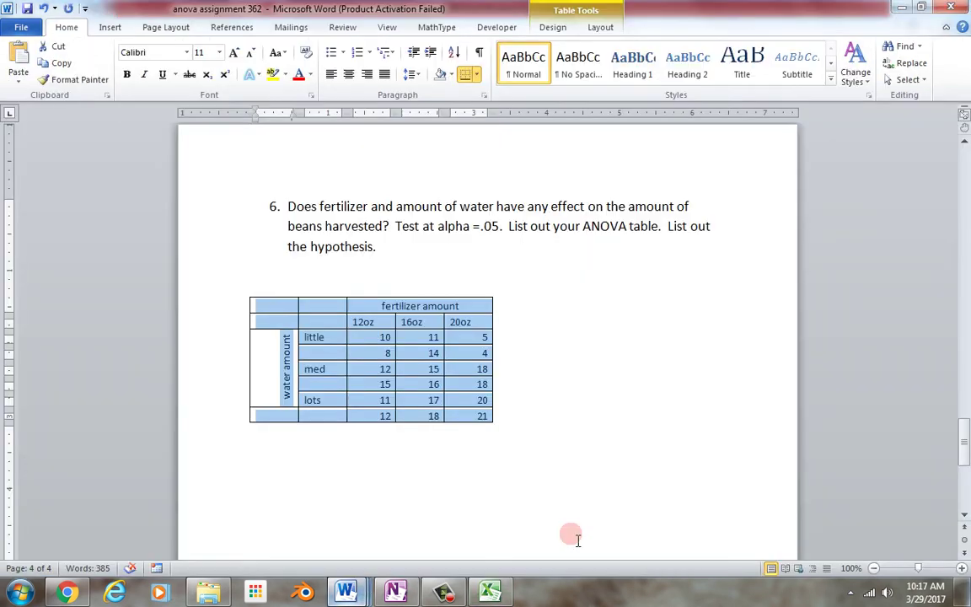
pyautogui.moveTo(497, 586)
pyautogui.click(513, 533)
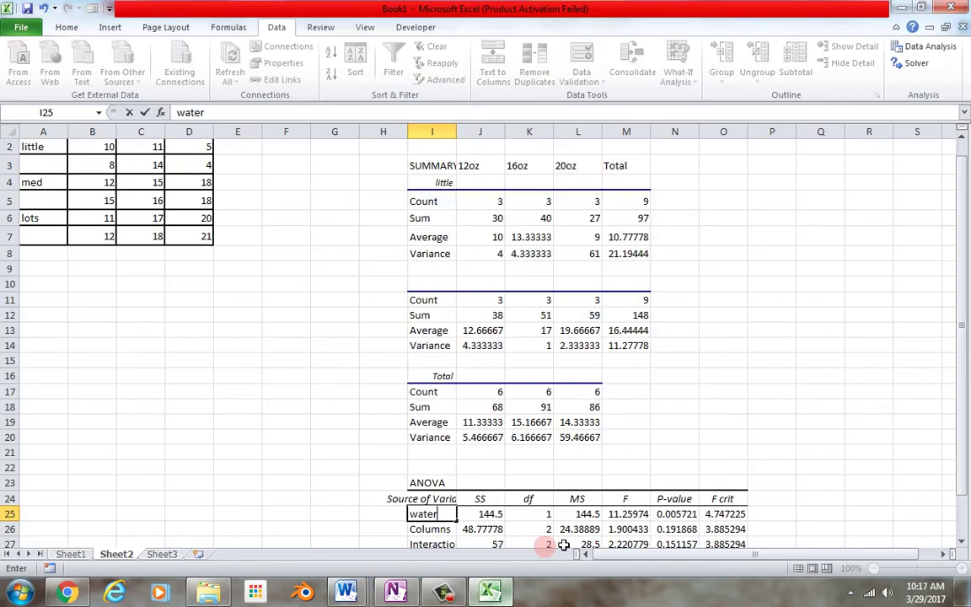
pyautogui.click(346, 513)
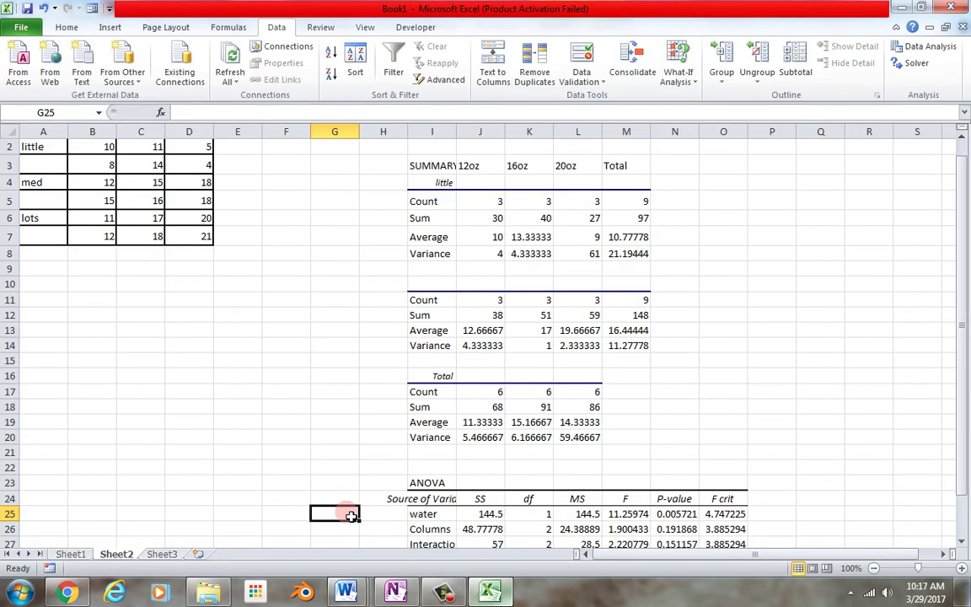
# - Relabel the Columns source row in I26 as fertilizer
pyautogui.click(439, 529)
pyautogui.write('fert')
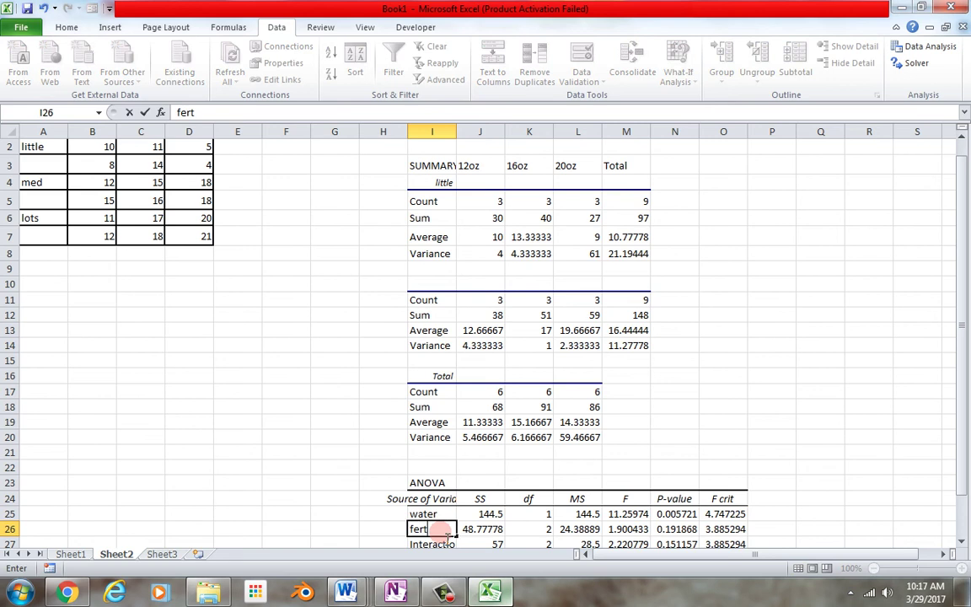
pyautogui.write('ilizer')
pyautogui.click(341, 425)
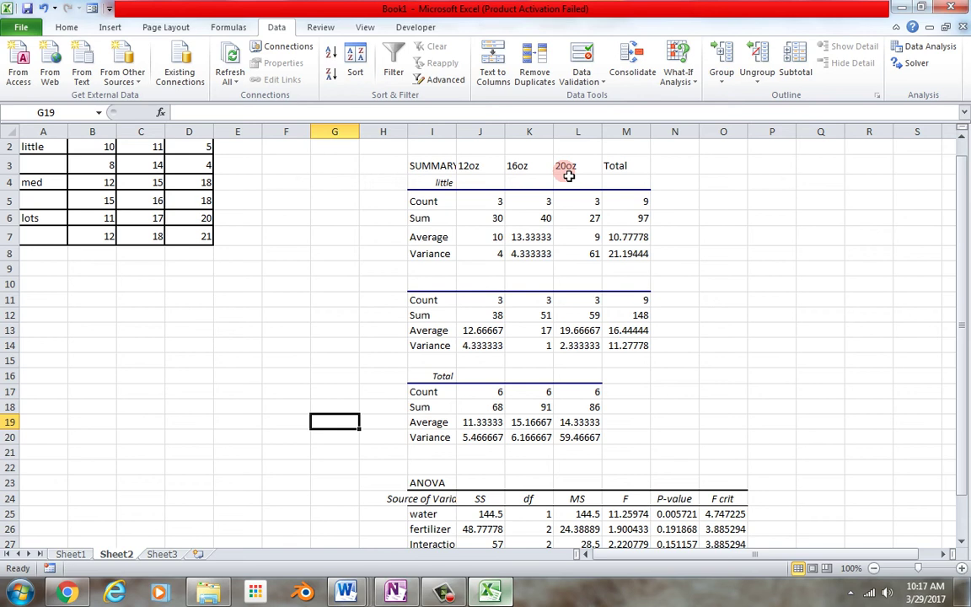
# - Enter 'h0 there is no difference in beans due to water' in A15
pyautogui.click(44, 368)
pyautogui.write('h')
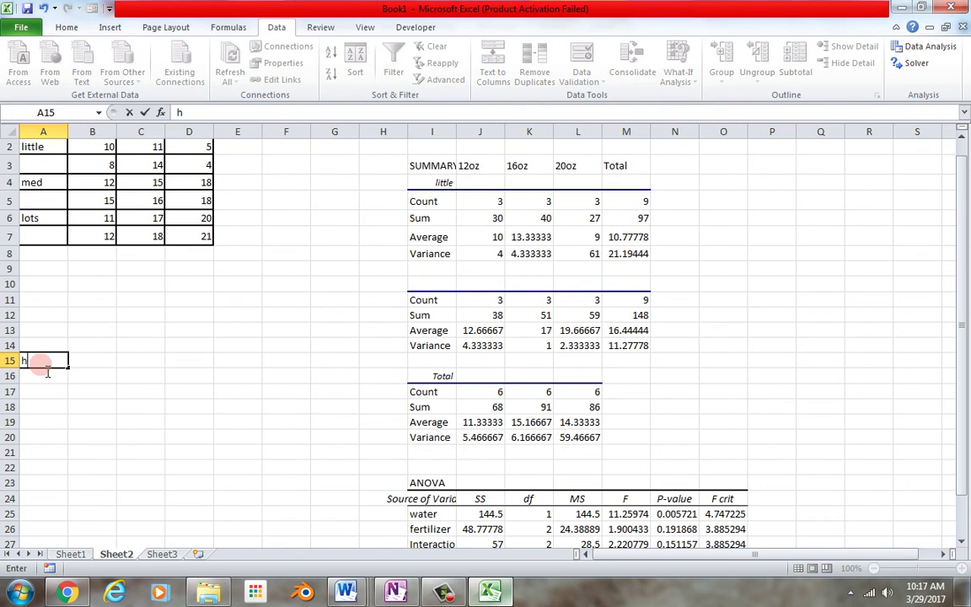
pyautogui.write('0 there is')
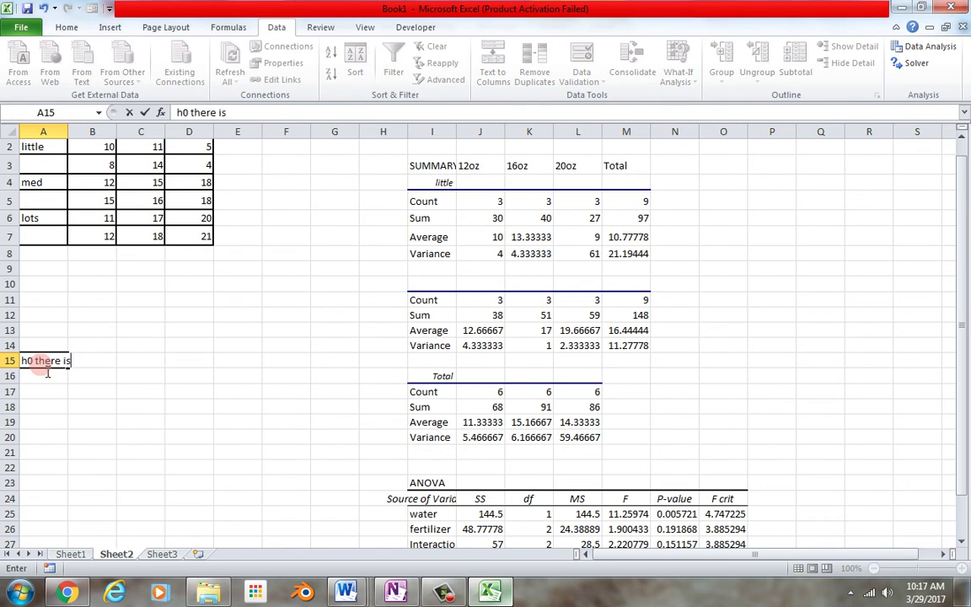
pyautogui.write(' no difference in ')
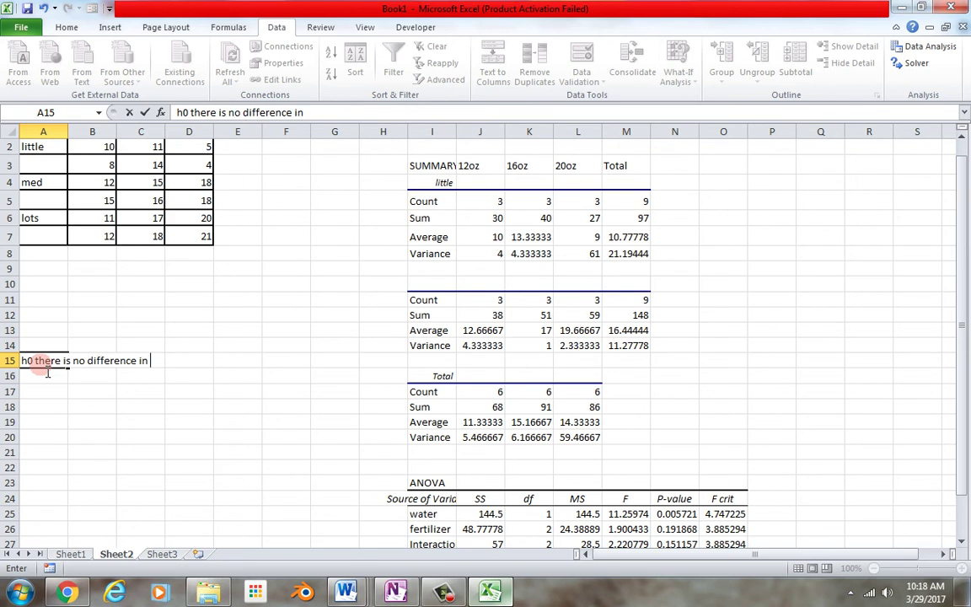
pyautogui.write('beans due to water')
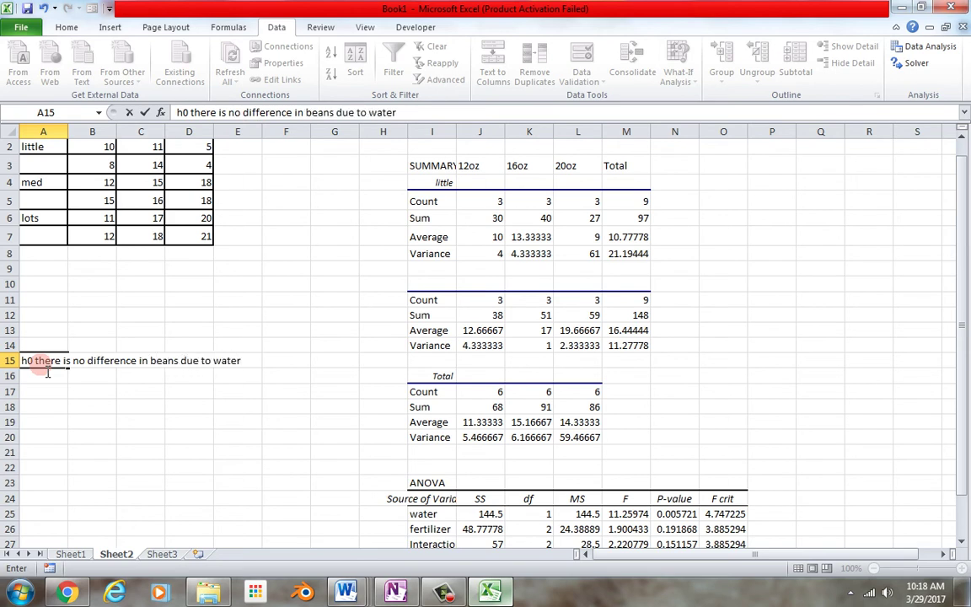
pyautogui.click(47, 372)
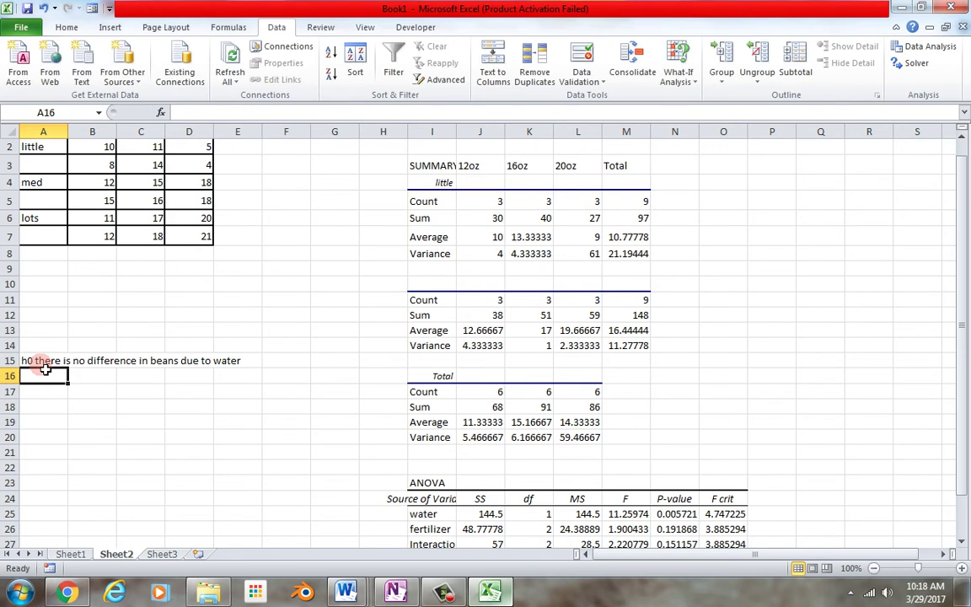
# - Add the 'no difference in beans due to ferilizer' hypothesis in A16 and type 'h0 there is no interaction' in A17
pyautogui.write('h0')
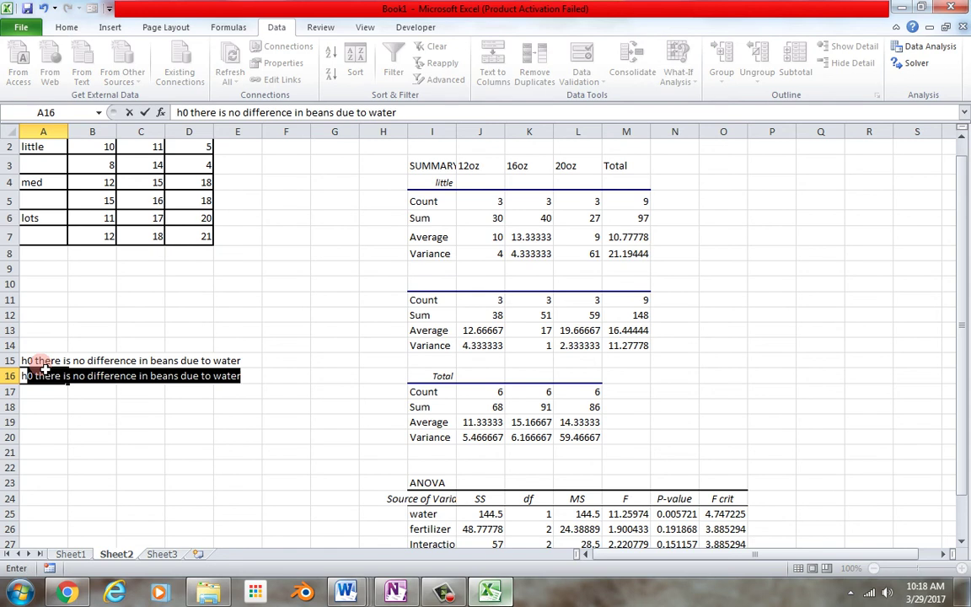
pyautogui.write(' there i s')
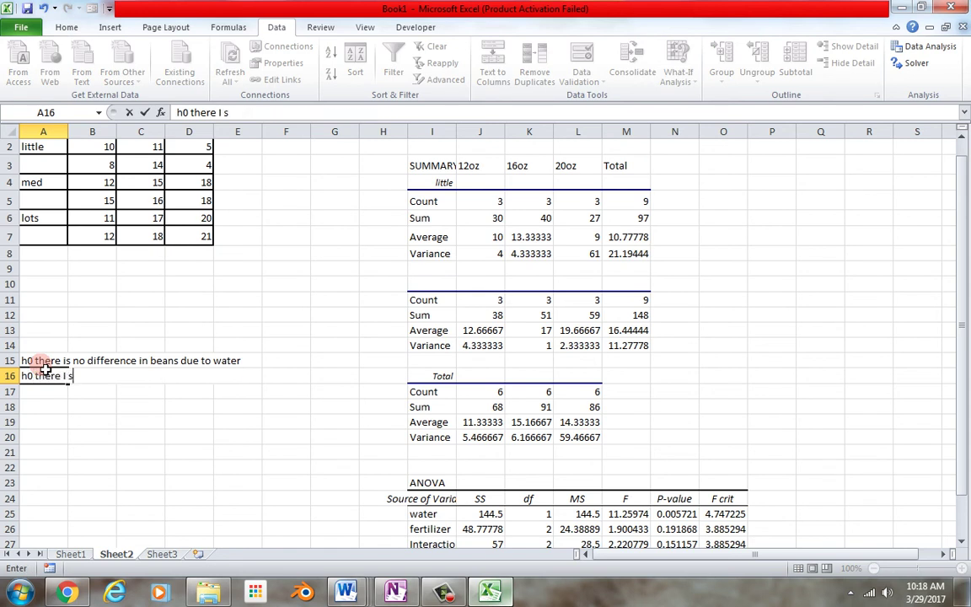
pyautogui.press('BackSpace')
pyautogui.press('BackSpace')
pyautogui.press('BackSpace')
pyautogui.write('is no')
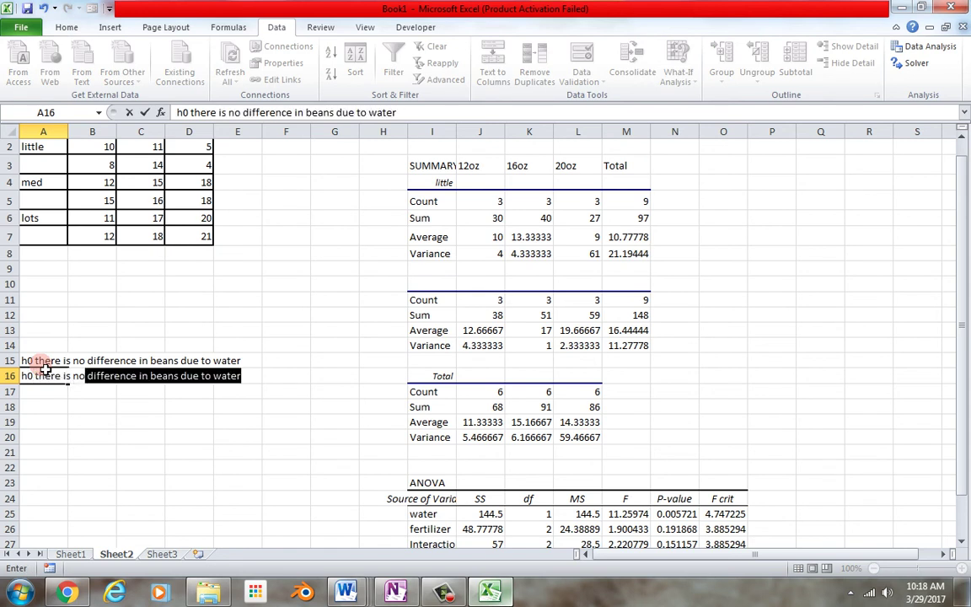
pyautogui.write(' difference in be')
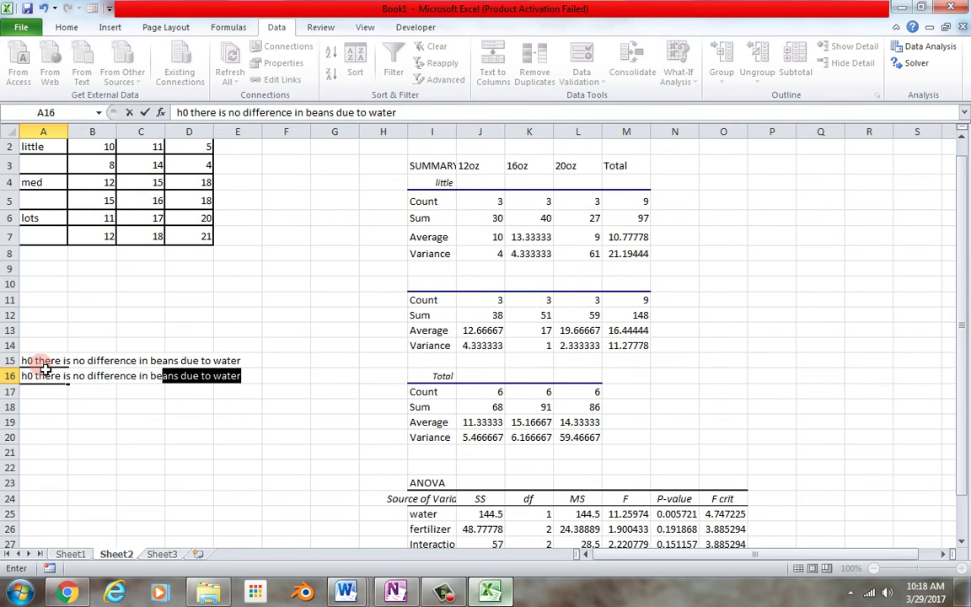
pyautogui.write('as')
pyautogui.write('ns')
pyautogui.press('BackSpace')
pyautogui.press('BackSpace')
pyautogui.press('BackSpace')
pyautogui.write('ns t')
pyautogui.press('BackSpace')
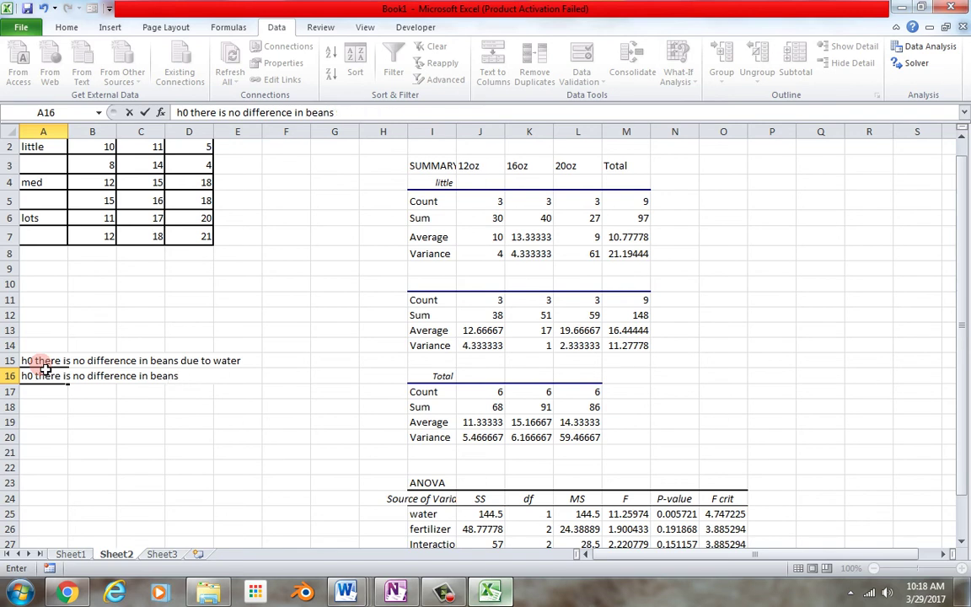
pyautogui.write('due to ')
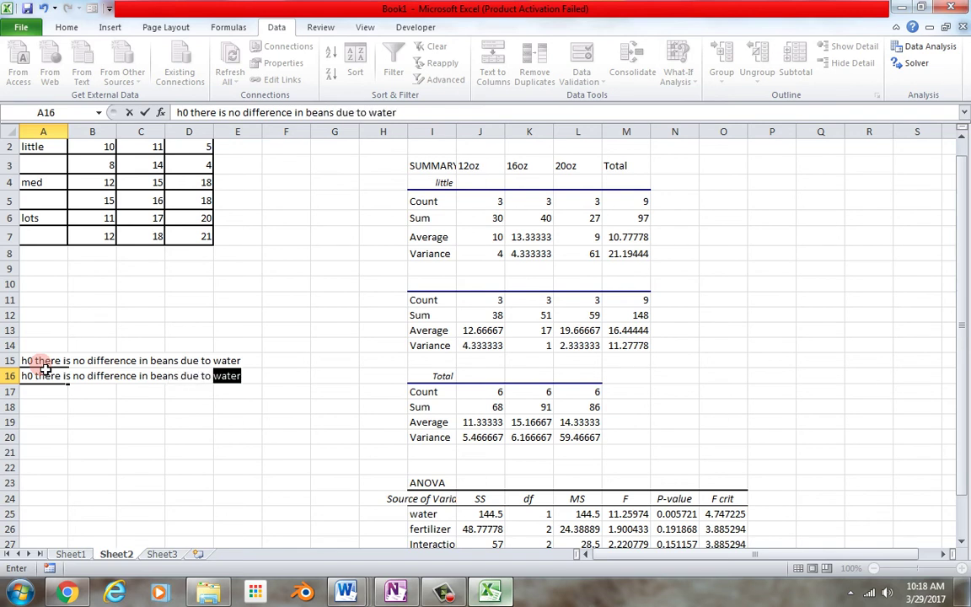
pyautogui.write('ferilizer')
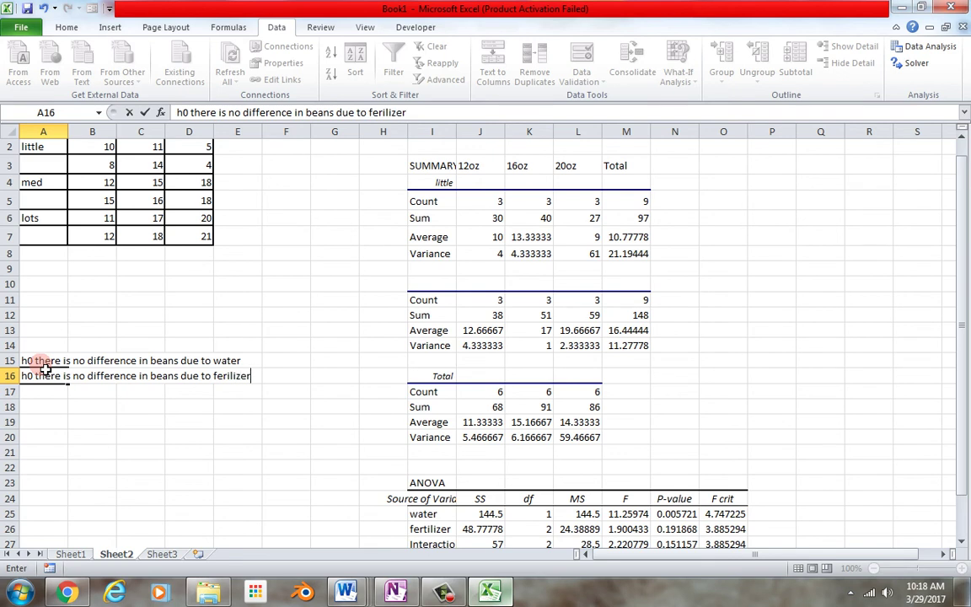
pyautogui.press('Return')
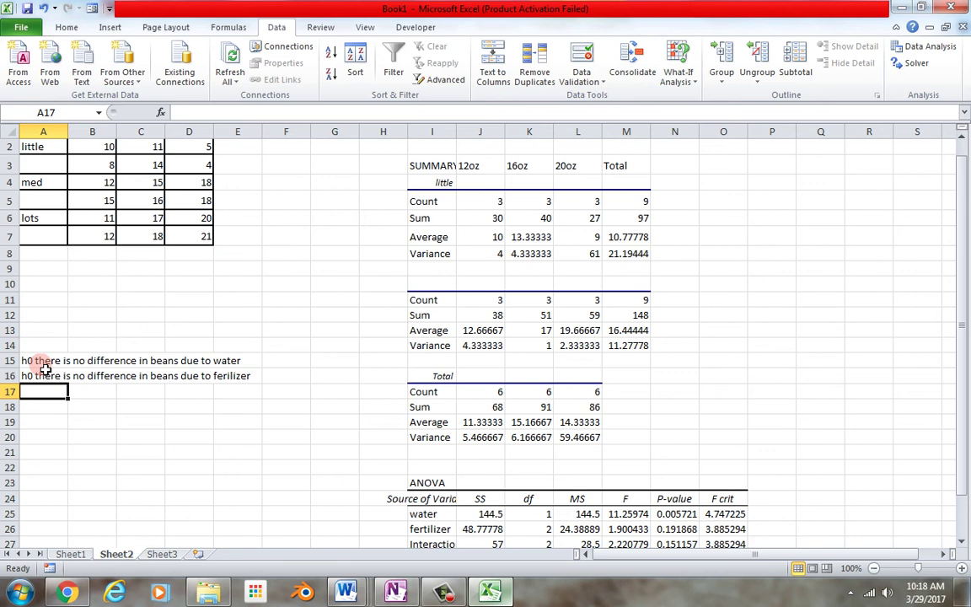
pyautogui.write('h0 ther')
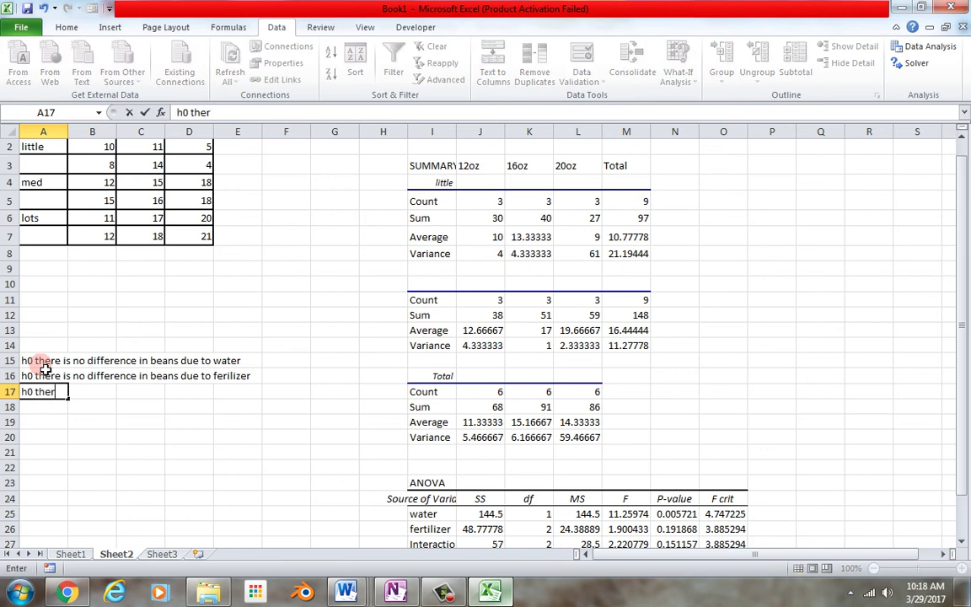
pyautogui.write('e is no inte')
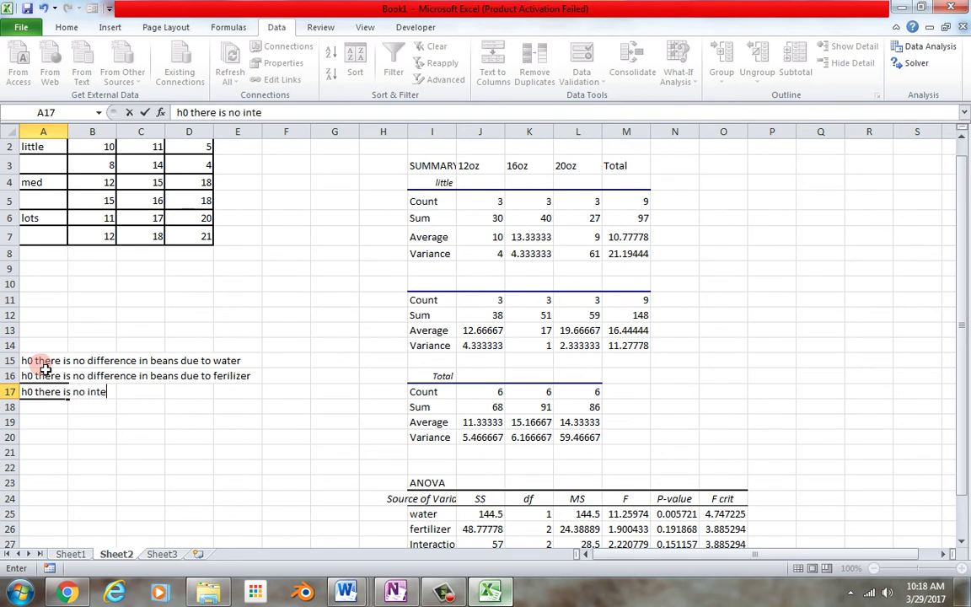
pyautogui.write('raction')
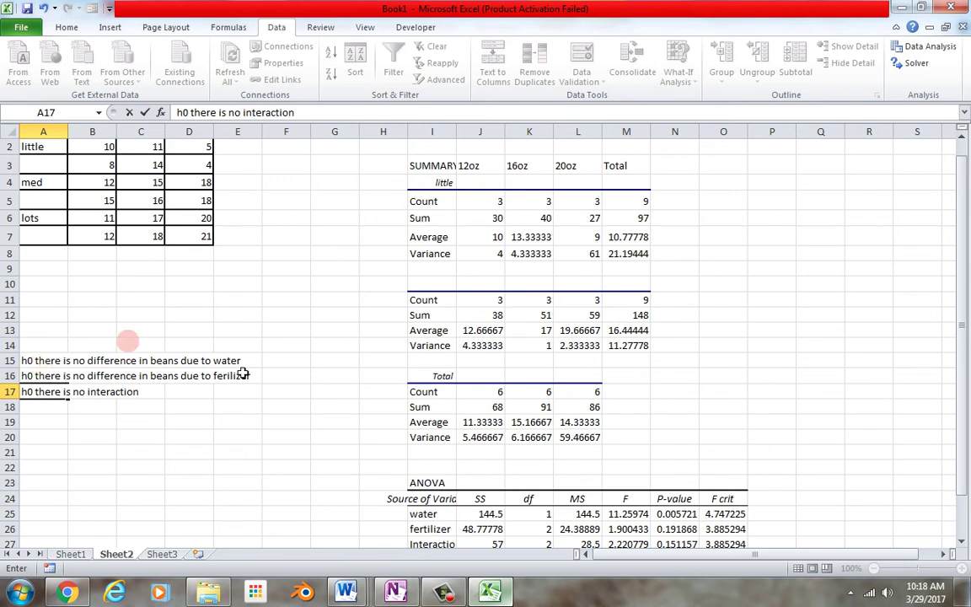
# - Fill the water, fertilizer and interaction P-values in N25:N27 with yellow
pyautogui.click(674, 513)
pyautogui.moveTo(674, 513); pyautogui.dragTo(679, 544)
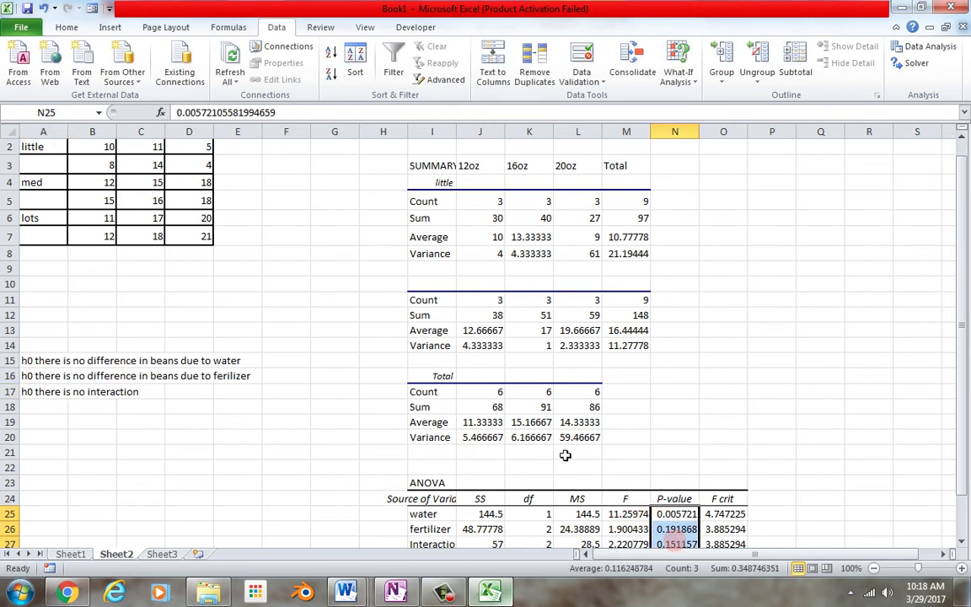
pyautogui.click(65, 27)
pyautogui.click(229, 75)
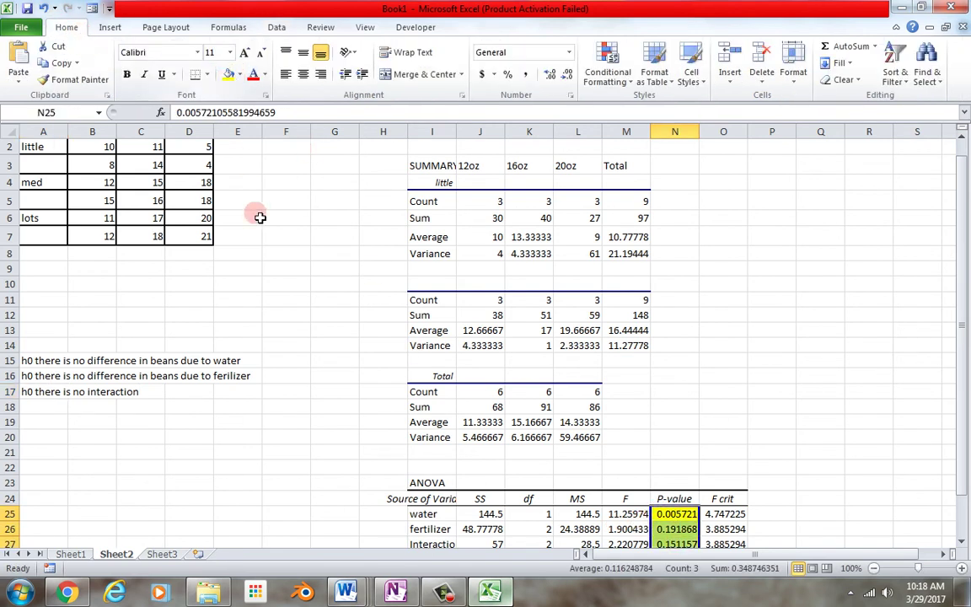
pyautogui.click(293, 406)
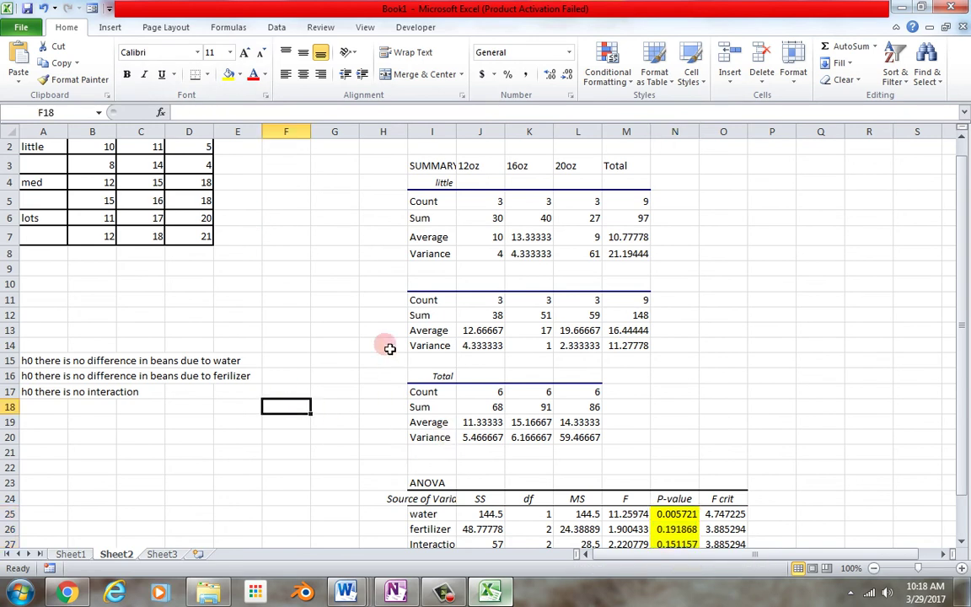
pyautogui.moveTo(958, 362); pyautogui.dragTo(964, 318)
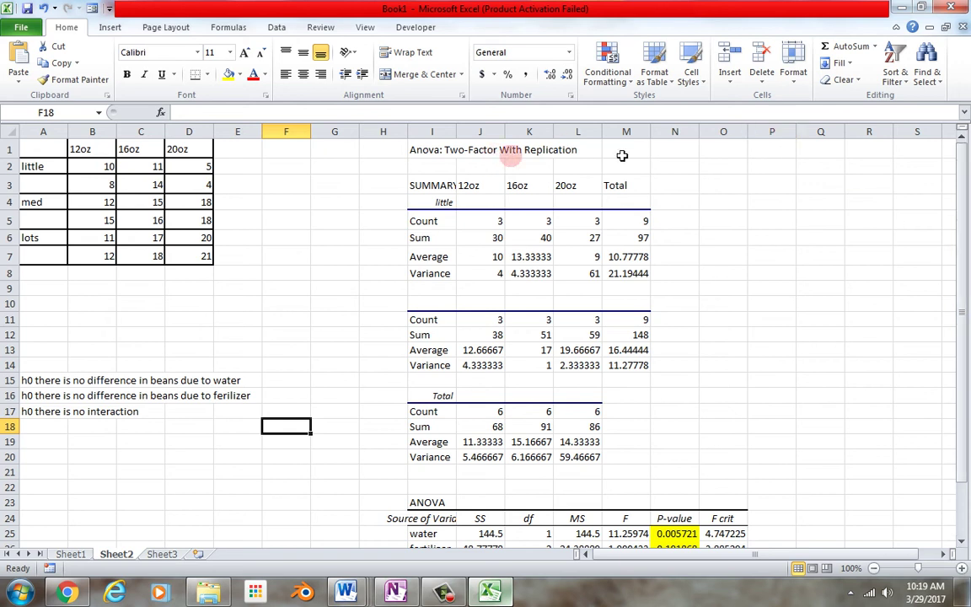
# - Enter the headings little, med l and lots in P1:R1
pyautogui.click(761, 156)
pyautogui.write('little')
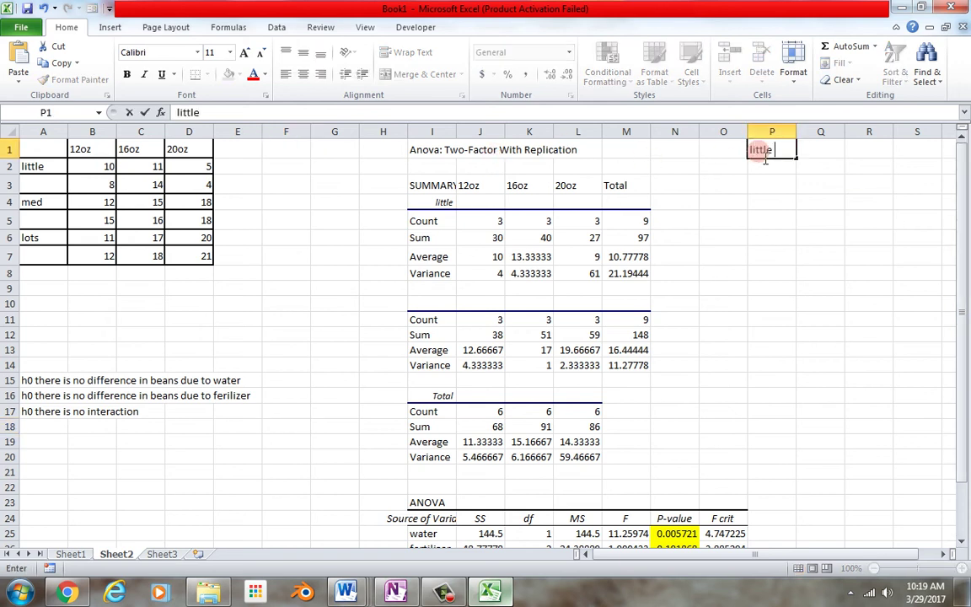
pyautogui.press('Tab')
pyautogui.write('m')
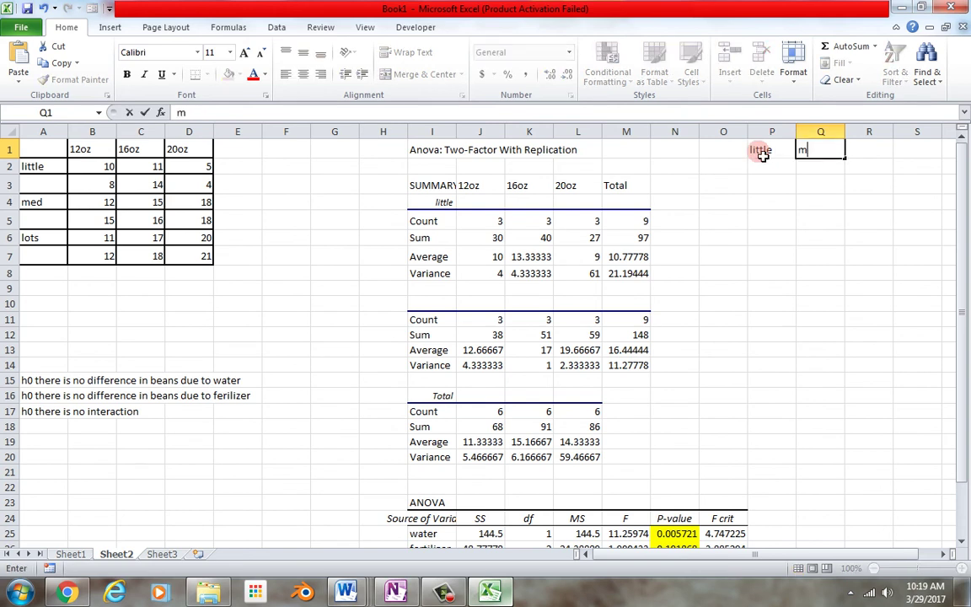
pyautogui.write('ed l')
pyautogui.press('Tab')
pyautogui.write('lots')
pyautogui.click(771, 166)
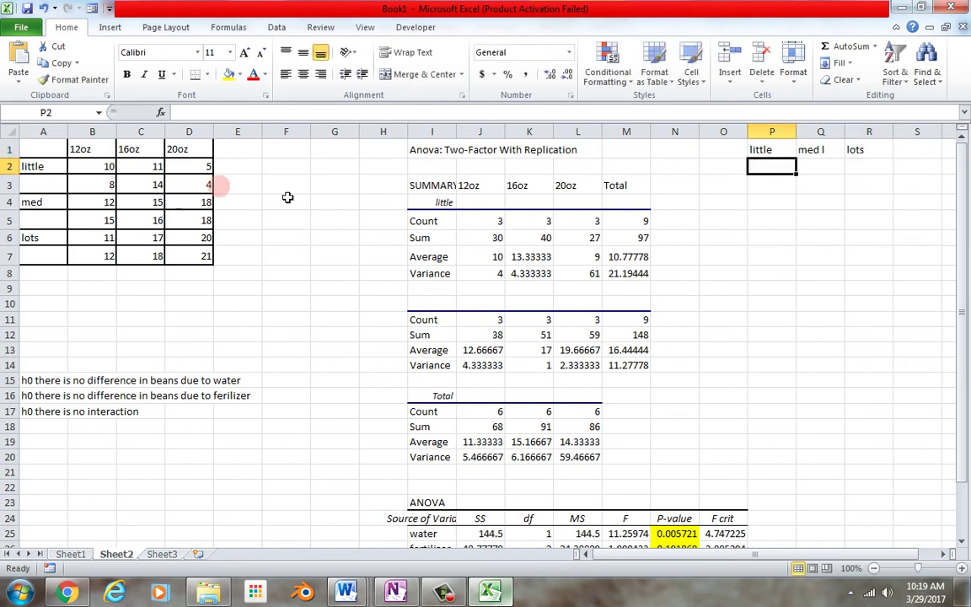
# - Type the little and med l bean values down column P from P2 to P13
pyautogui.write('10')
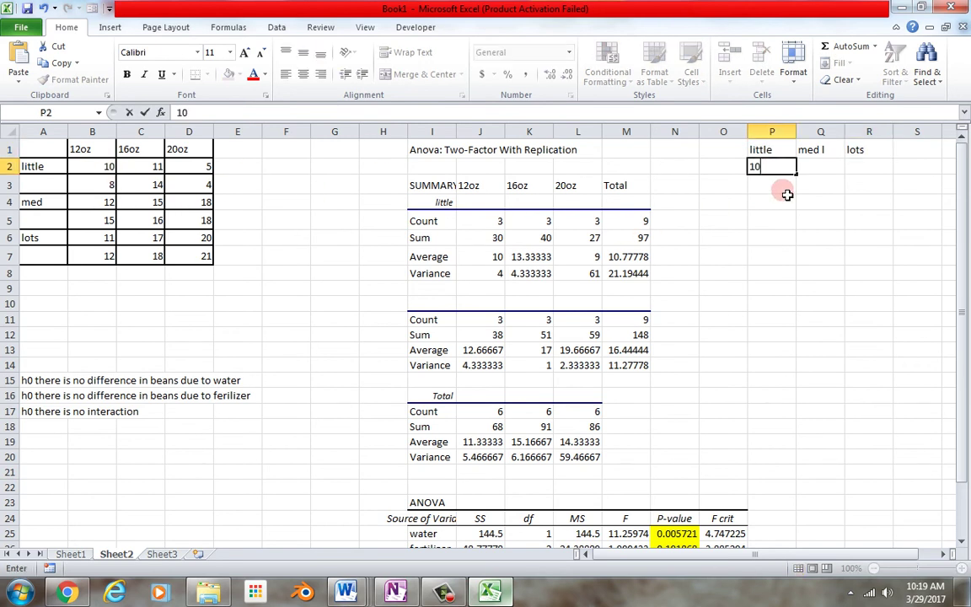
pyautogui.press('Return')
pyautogui.write('8')
pyautogui.press('Return')
pyautogui.write('11')
pyautogui.press('Return')
pyautogui.write('14')
pyautogui.press('Return')
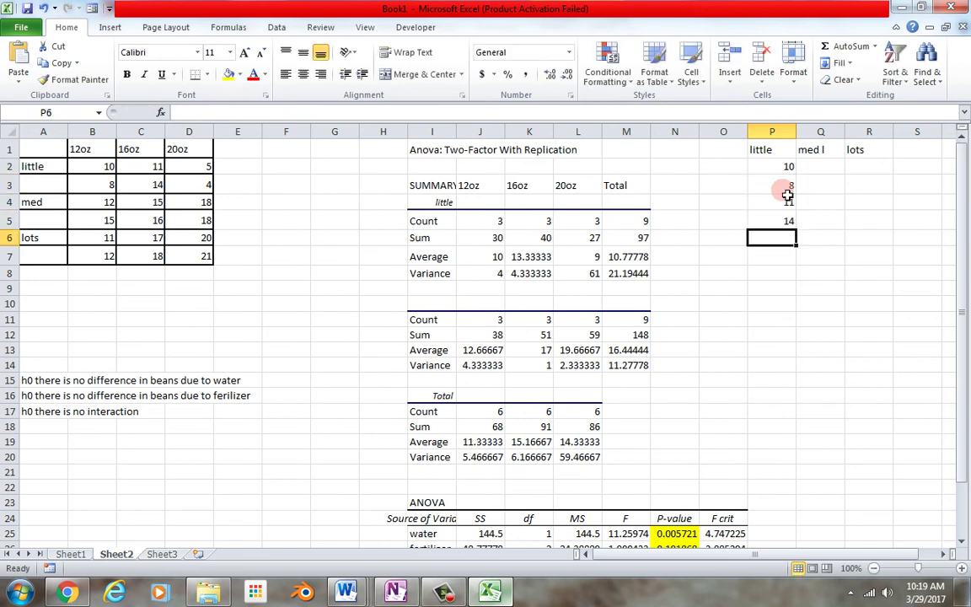
pyautogui.write('5')
pyautogui.press('Return')
pyautogui.write('4')
pyautogui.press('Return')
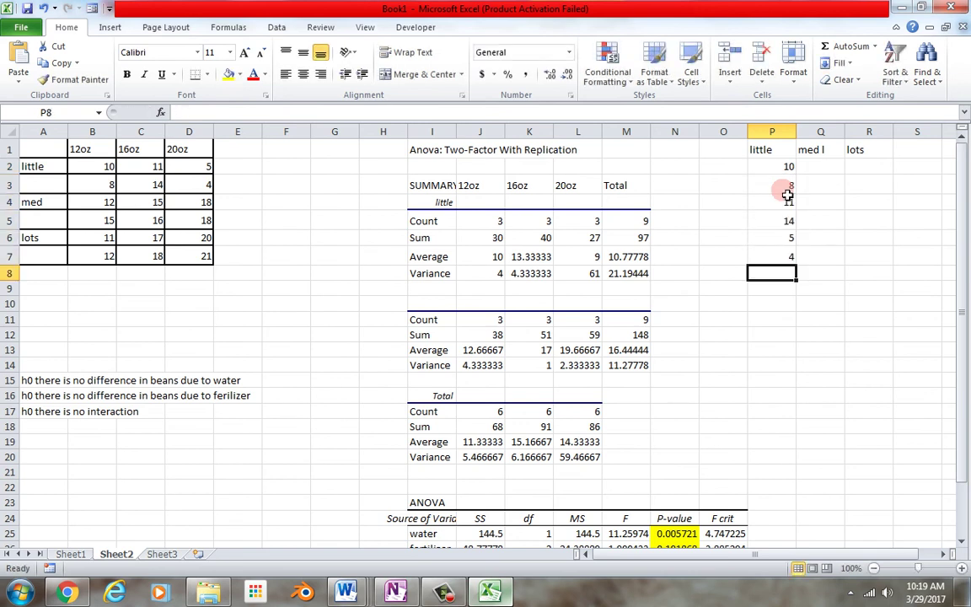
pyautogui.write('`')
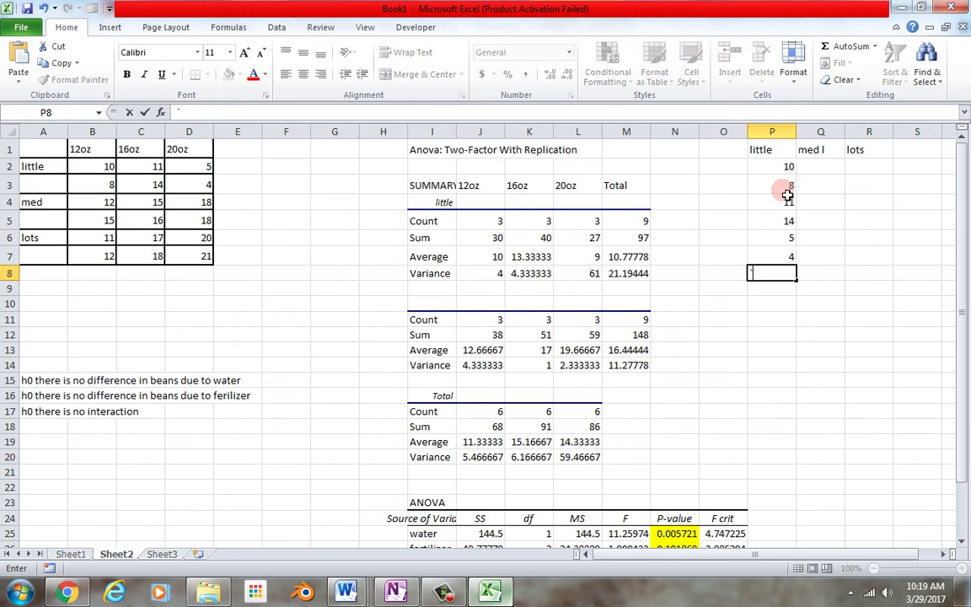
pyautogui.write('12')
pyautogui.press('Return')
pyautogui.write('15')
pyautogui.press('Return')
pyautogui.write('15')
pyautogui.press('Return')
pyautogui.write('16')
pyautogui.press('Return')
pyautogui.write('18')
pyautogui.press('Return')
pyautogui.write('18')
pyautogui.press('Return')
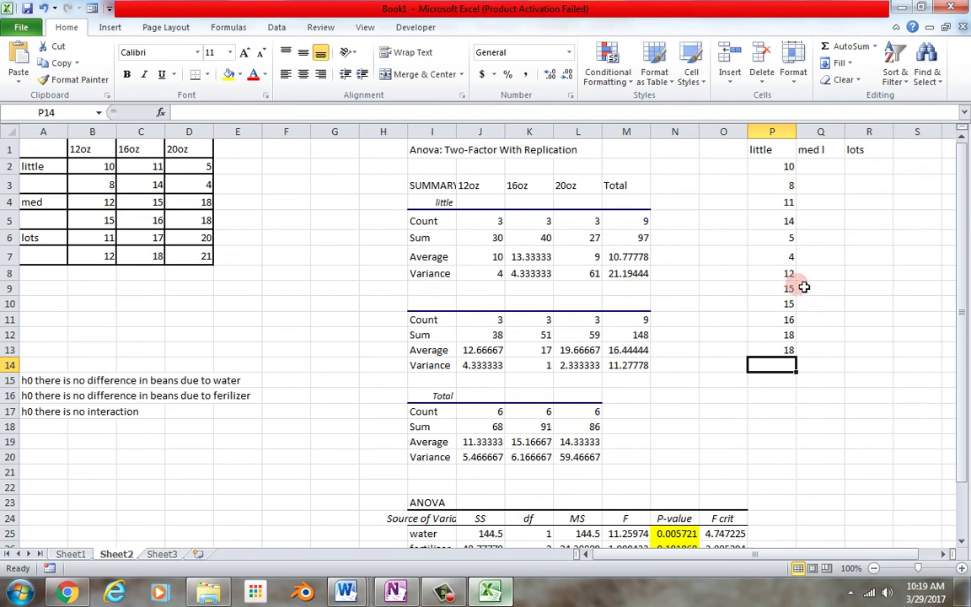
# - Move the med l values from P8:P13 into column Q starting at Q2
pyautogui.moveTo(790, 275); pyautogui.dragTo(792, 353)
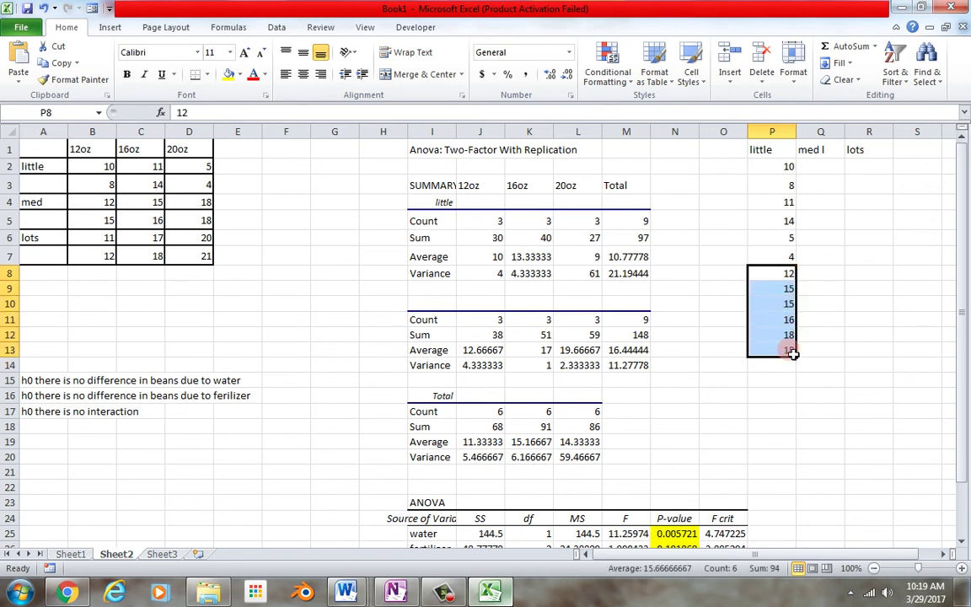
pyautogui.hotkey('ctrl', 'c')
pyautogui.click(831, 168)
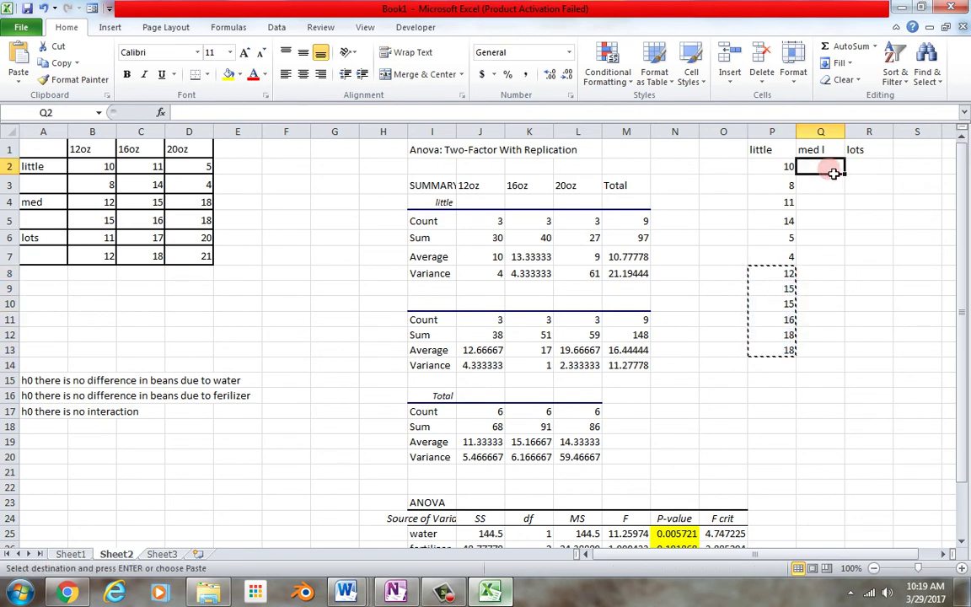
pyautogui.press('Return')
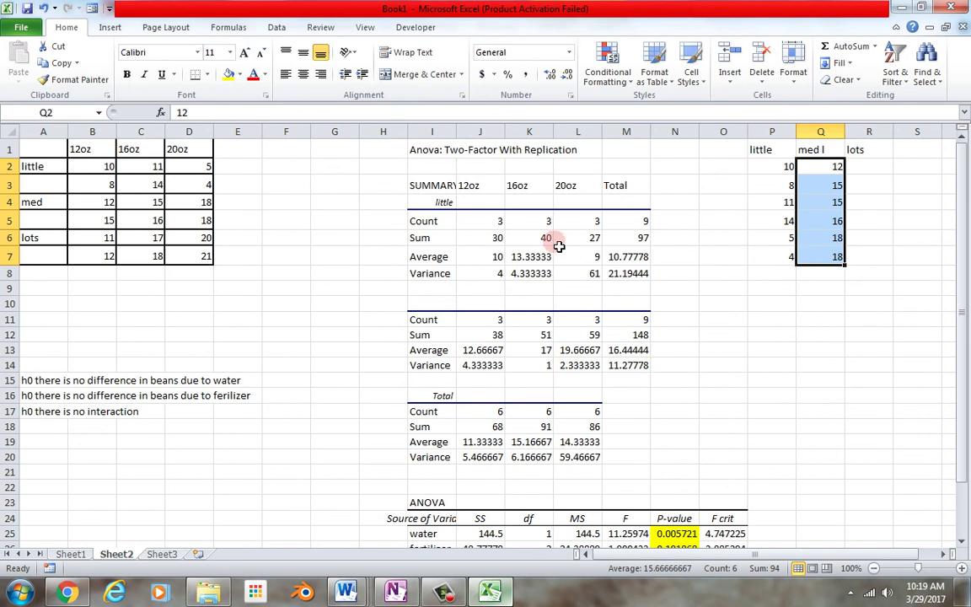
# - Enter the lots values 11, 12, 17, 18, 20, 21 in R2:R7
pyautogui.click(879, 168)
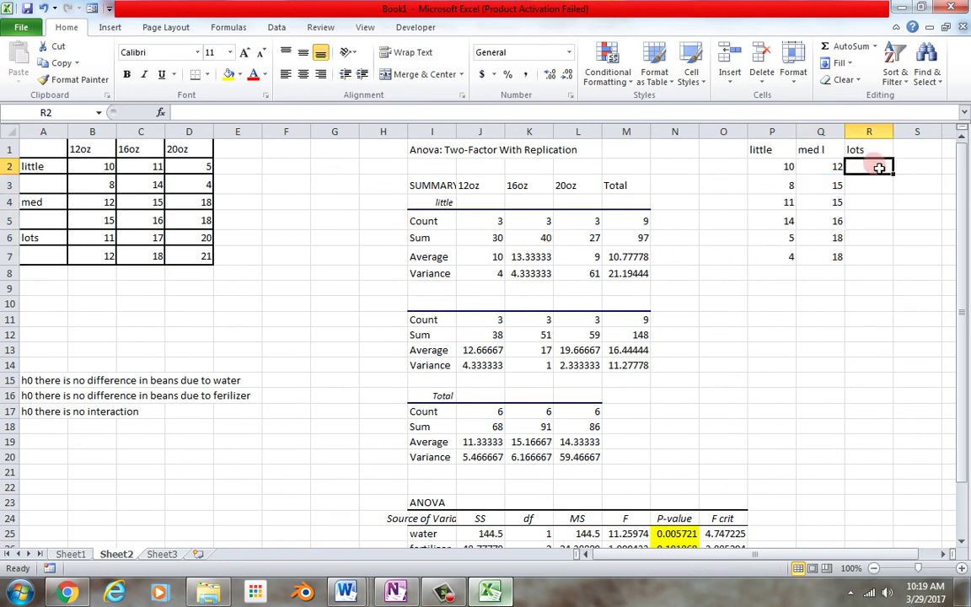
pyautogui.write('11')
pyautogui.press('Return')
pyautogui.write('12')
pyautogui.press('Return')
pyautogui.write('17')
pyautogui.press('Return')
pyautogui.write('18')
pyautogui.press('Return')
pyautogui.write('2')
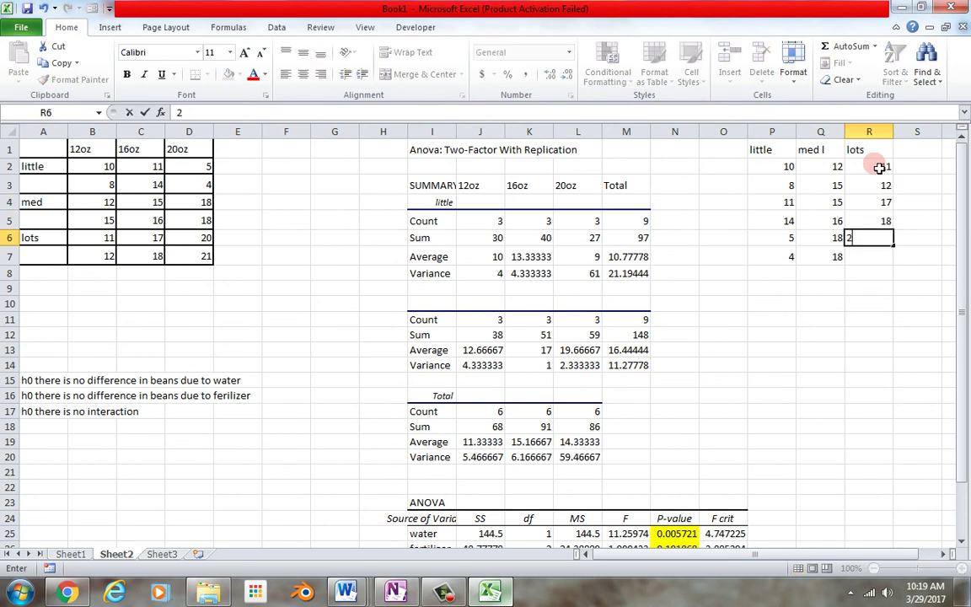
pyautogui.write('0')
pyautogui.press('Return')
pyautogui.write('21')
pyautogui.press('Return')
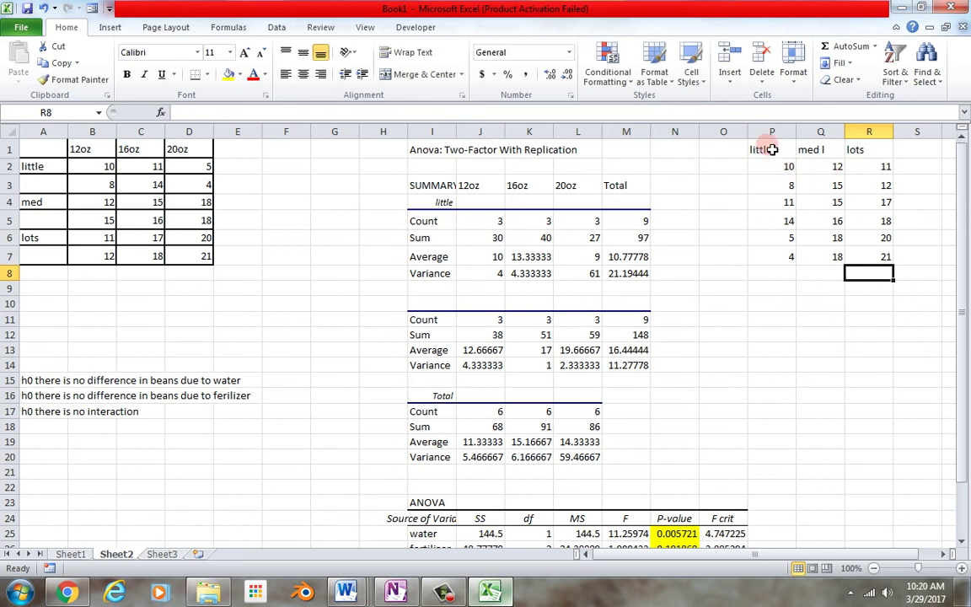
# - Select P1:R7 and try the two-factor with replication ANOVA setup before cancelling it
pyautogui.moveTo(763, 148); pyautogui.dragTo(885, 257)
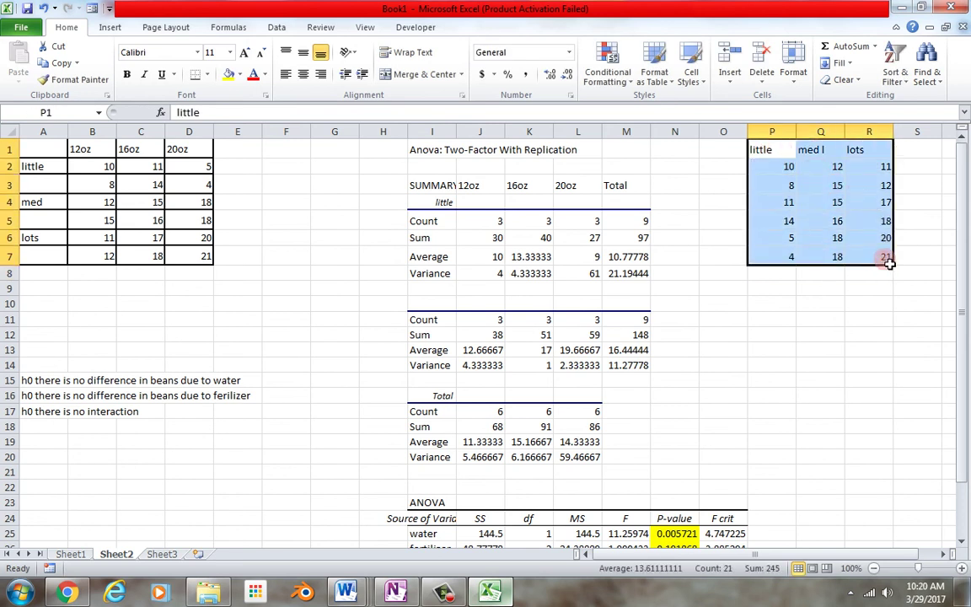
pyautogui.click(275, 26)
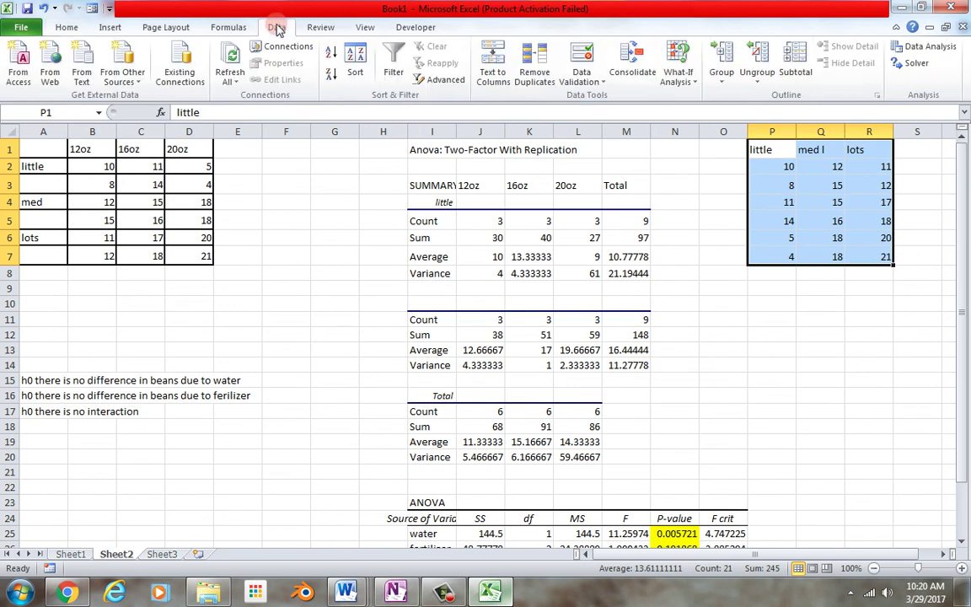
pyautogui.click(930, 46)
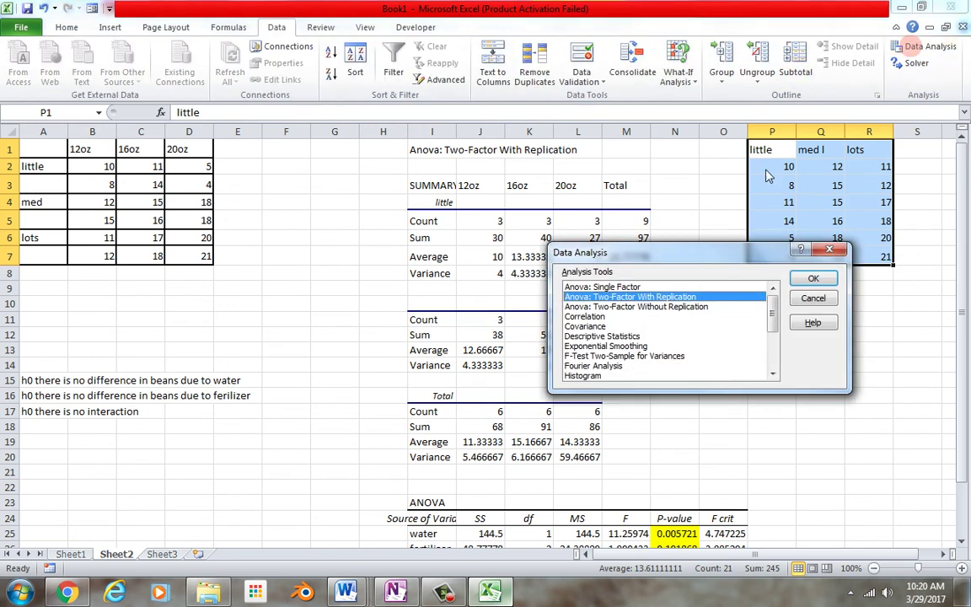
pyautogui.click(811, 278)
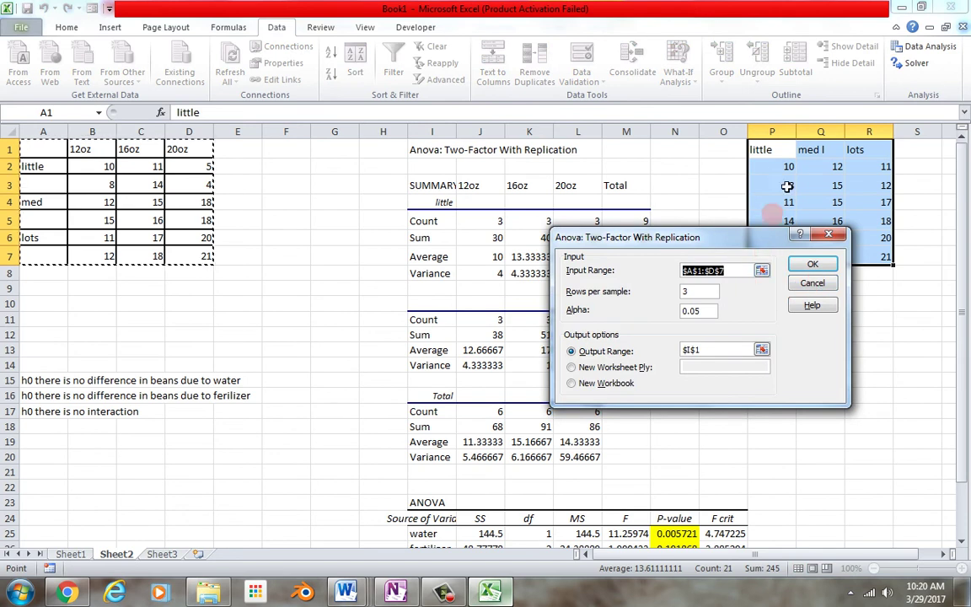
pyautogui.moveTo(752, 150); pyautogui.dragTo(873, 261)
pyautogui.click(707, 294)
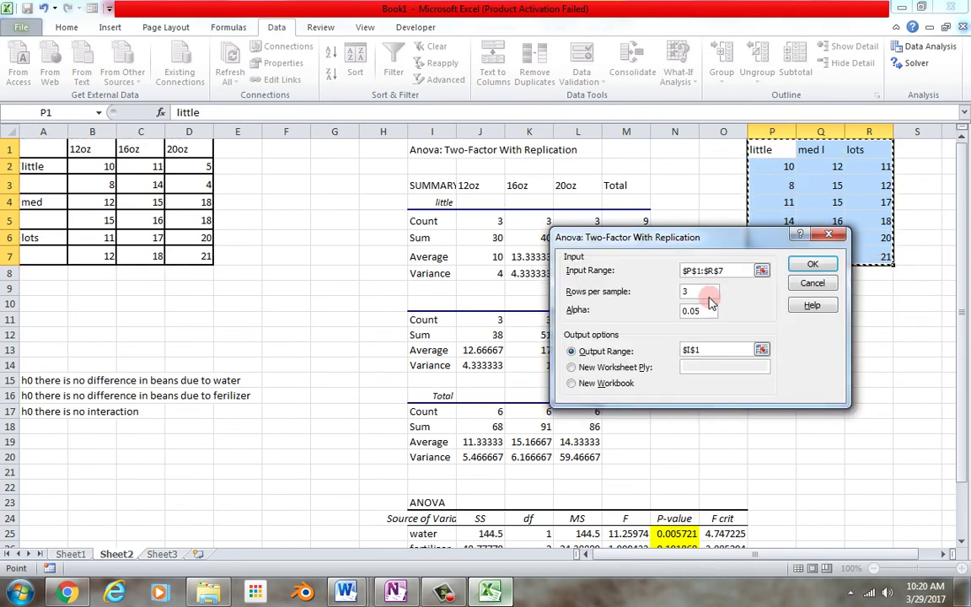
pyautogui.click(828, 234)
# - Run Anova: Single Factor on the P1:R8 range with first-row labels, outputting at T1
pyautogui.click(674, 286)
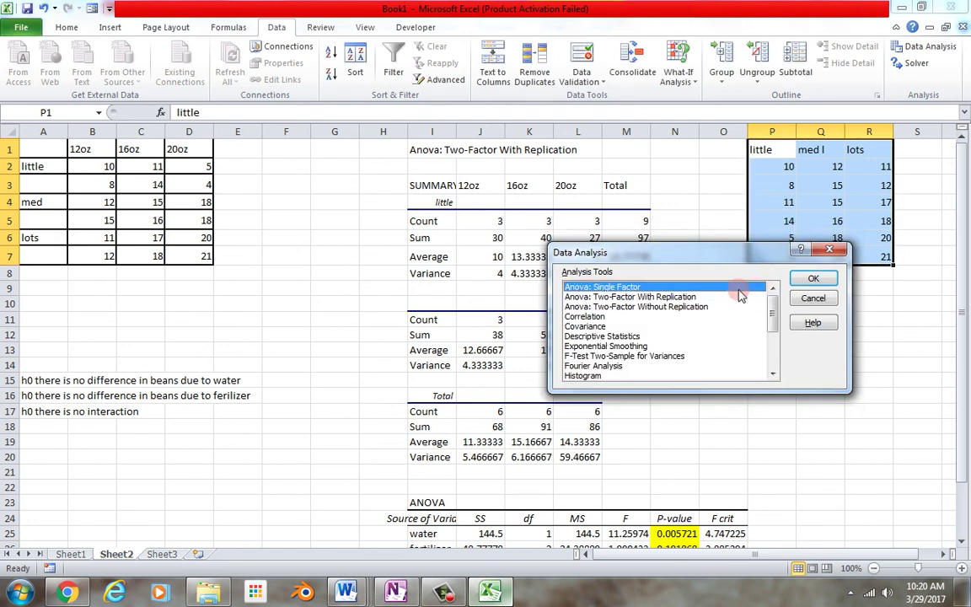
pyautogui.click(809, 277)
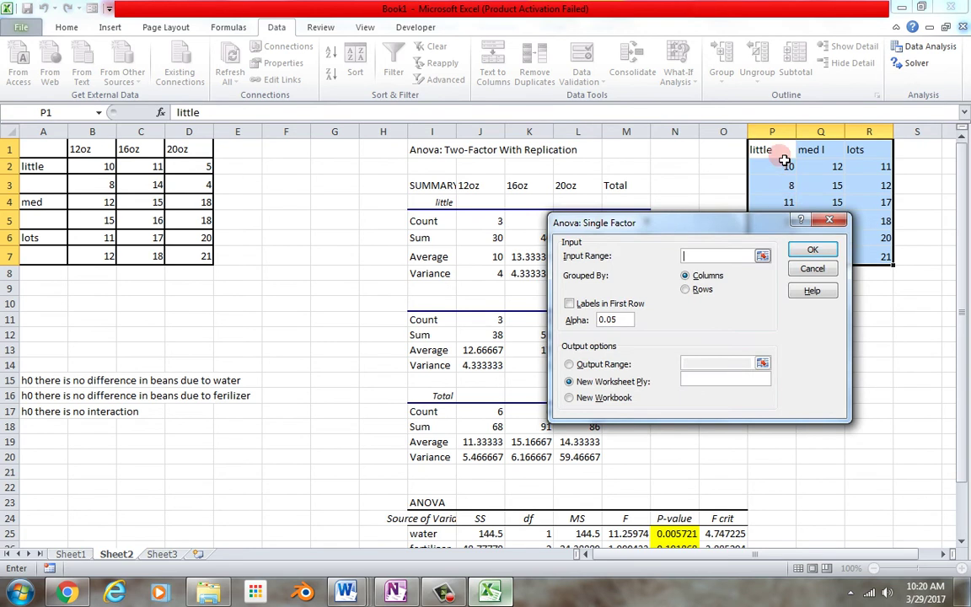
pyautogui.moveTo(769, 150); pyautogui.dragTo(868, 262)
pyautogui.click(569, 305)
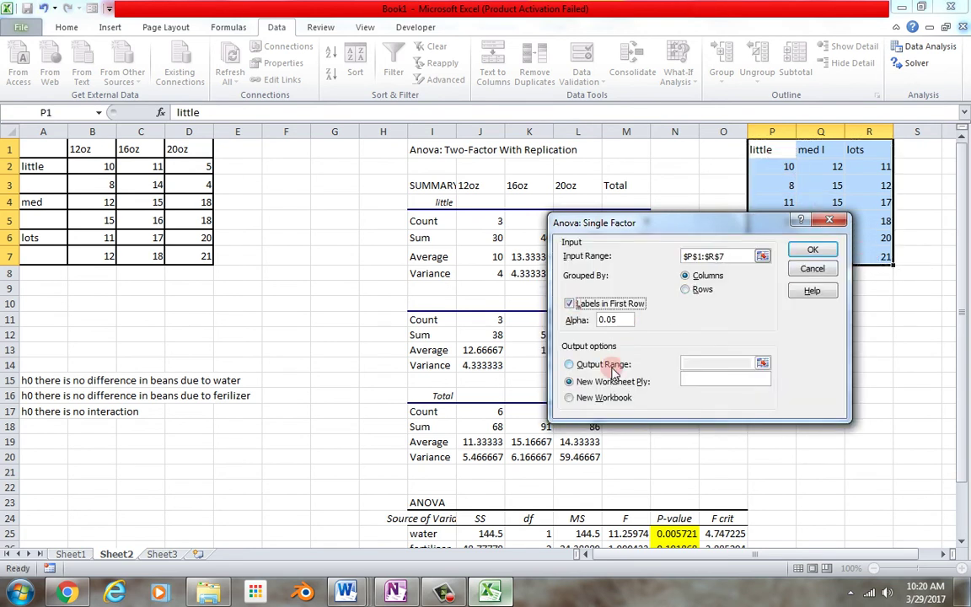
pyautogui.click(569, 364)
pyautogui.click(716, 363)
pyautogui.click(950, 149)
pyautogui.click(810, 253)
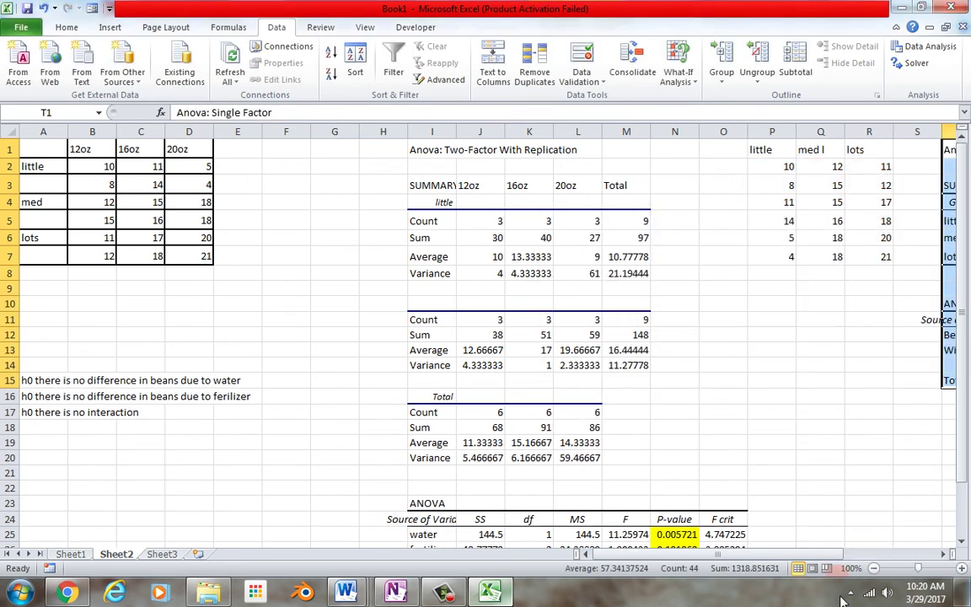
# - Rename the Between Groups and Within Groups labels in T12:T13 to water and error
pyautogui.moveTo(821, 553); pyautogui.dragTo(929, 559)
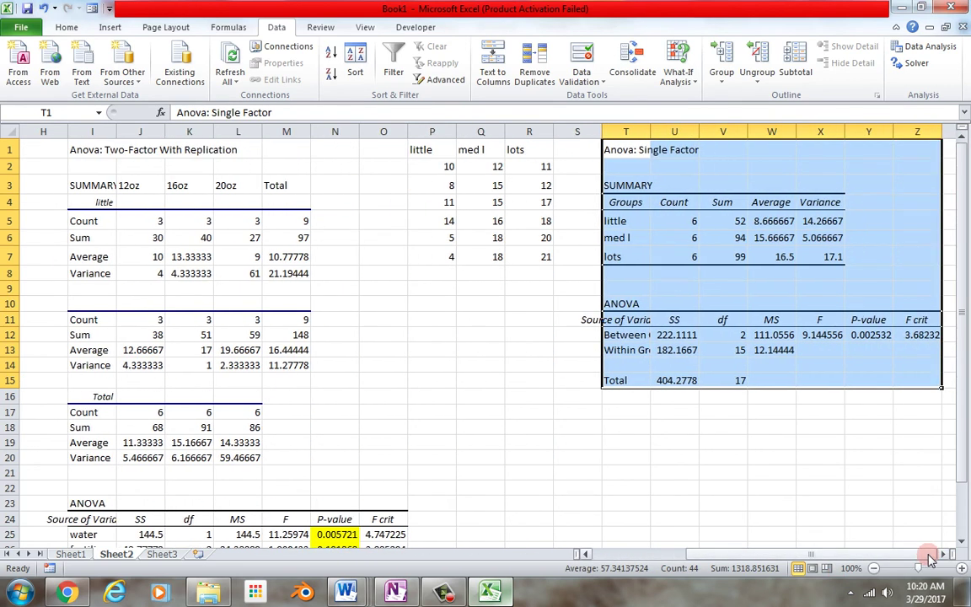
pyautogui.click(868, 336)
pyautogui.click(647, 337)
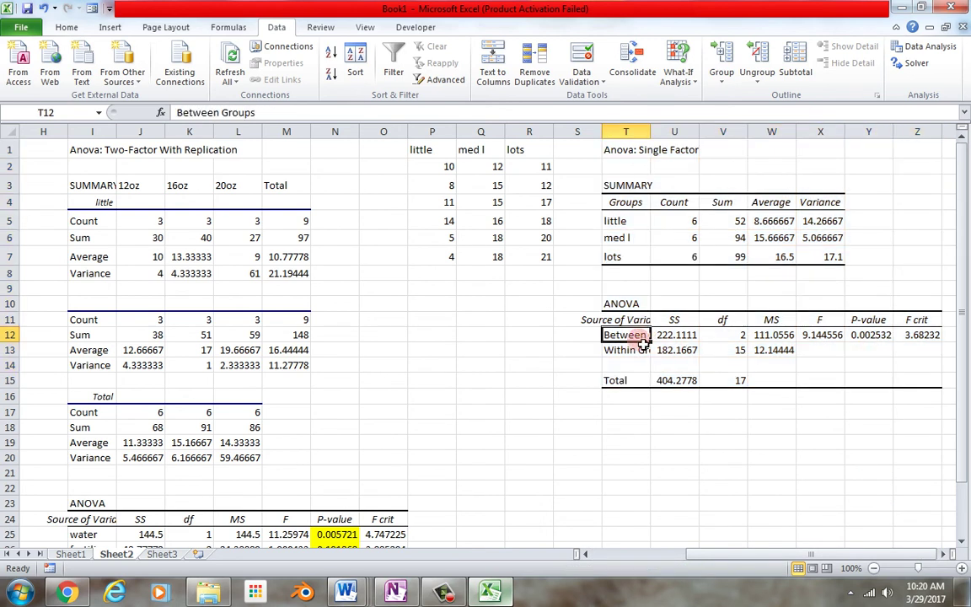
pyautogui.write('water')
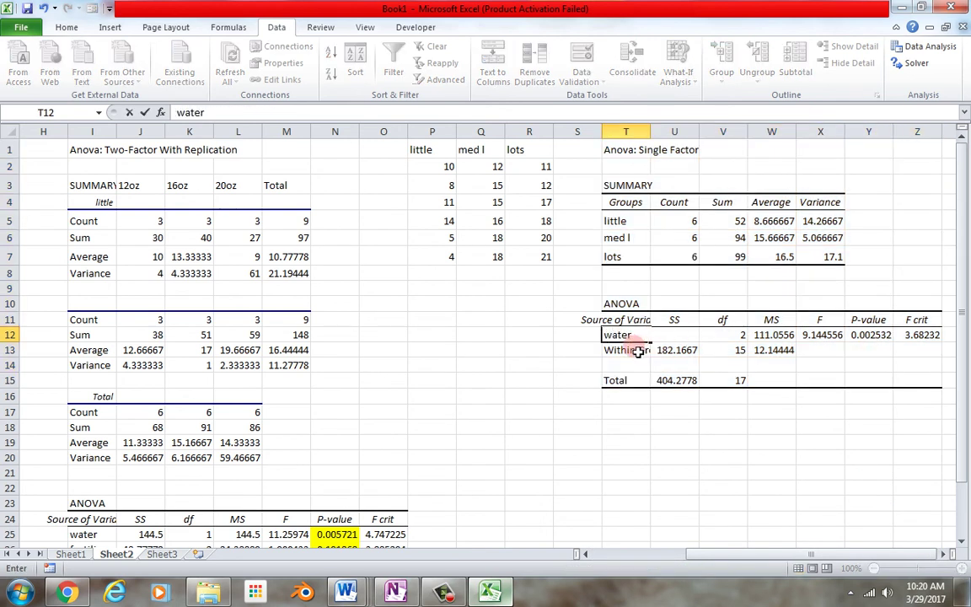
pyautogui.click(638, 354)
pyautogui.write('error')
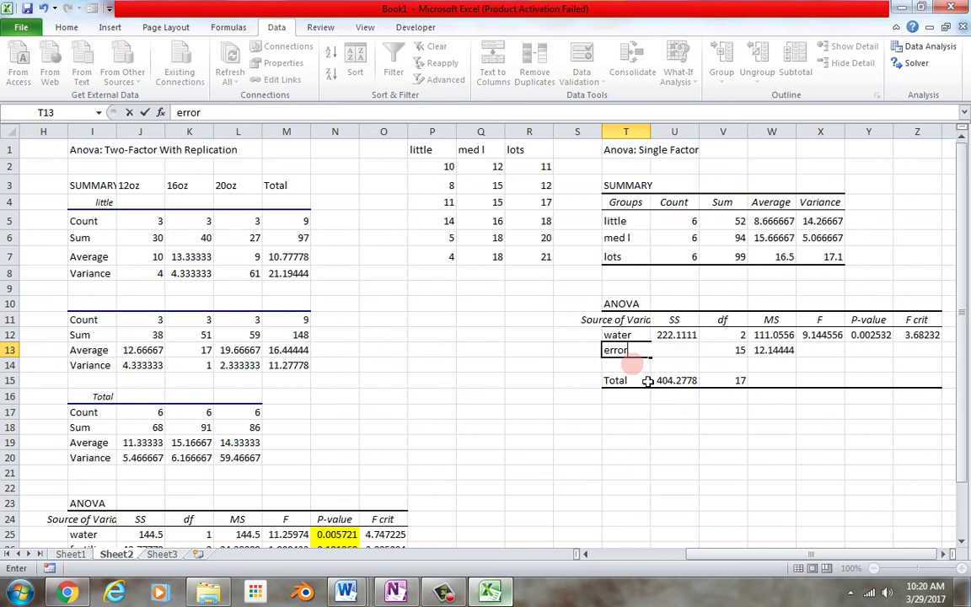
pyautogui.click(738, 447)
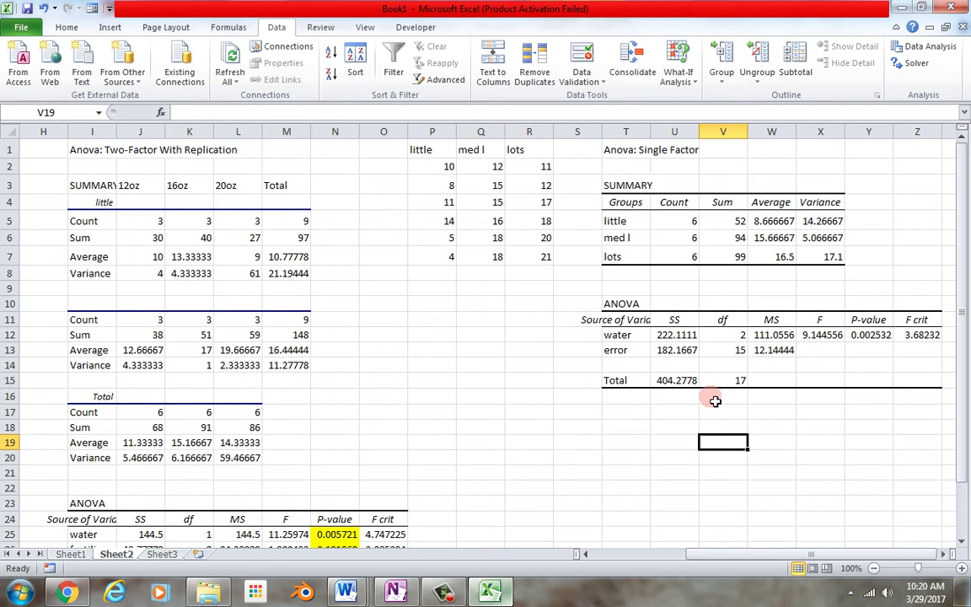
# - Enter the standard error =sqrt(W13/6) in V19, giving 1.4227
pyautogui.write('-')
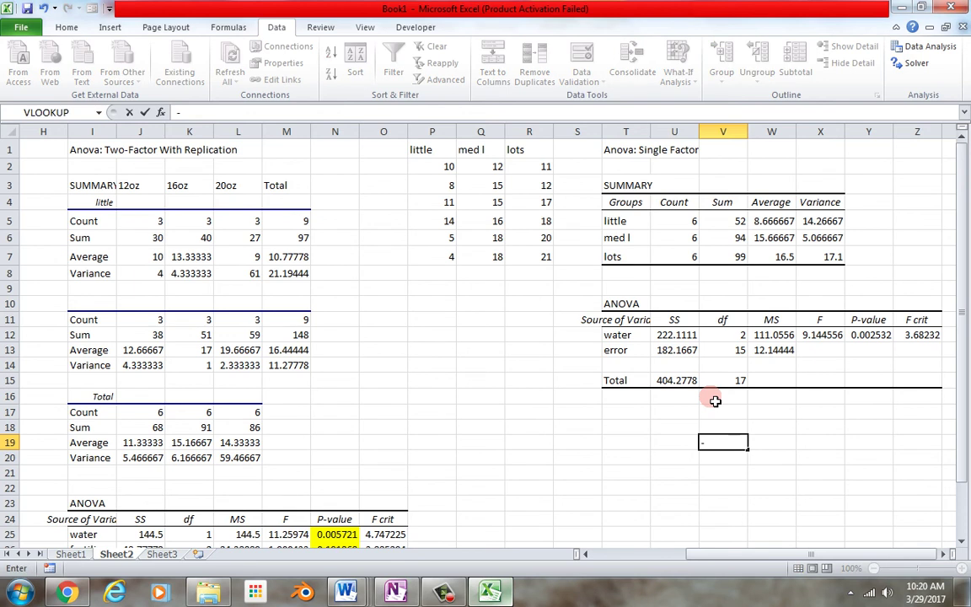
pyautogui.press('BackSpace')
pyautogui.write('=')
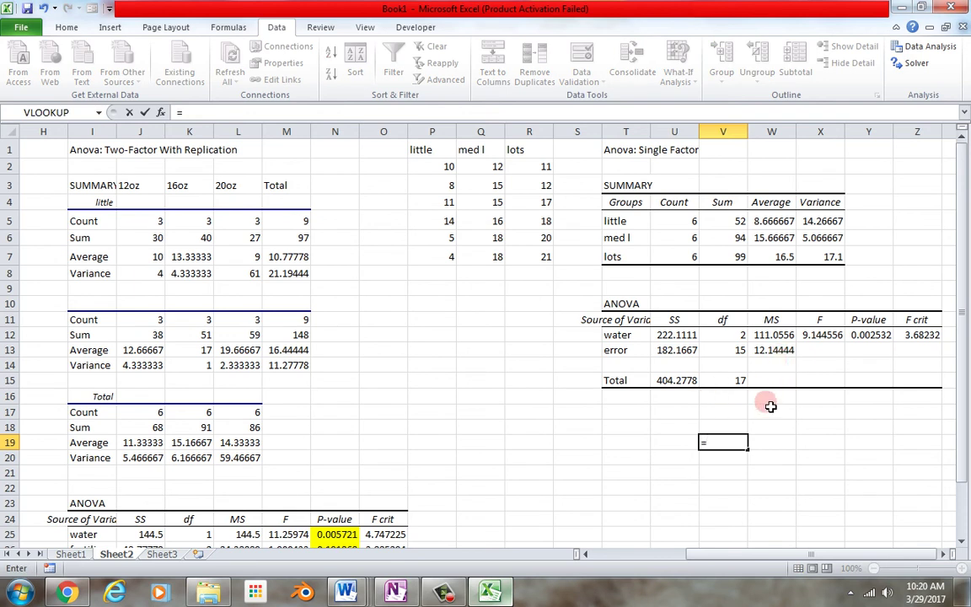
pyautogui.write('sqrt(')
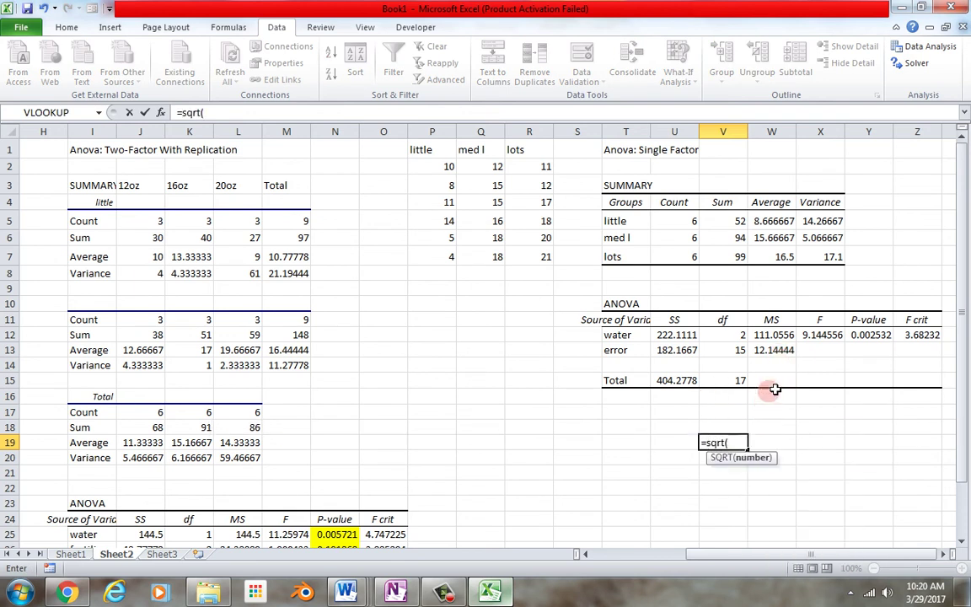
pyautogui.click(784, 354)
pyautogui.write('/')
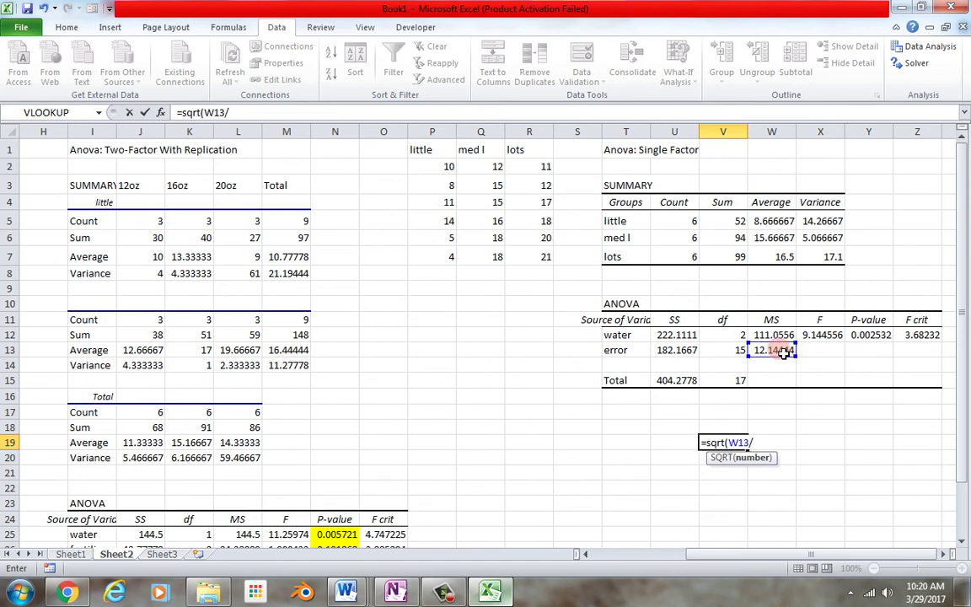
pyautogui.write('6)')
pyautogui.press('Return')
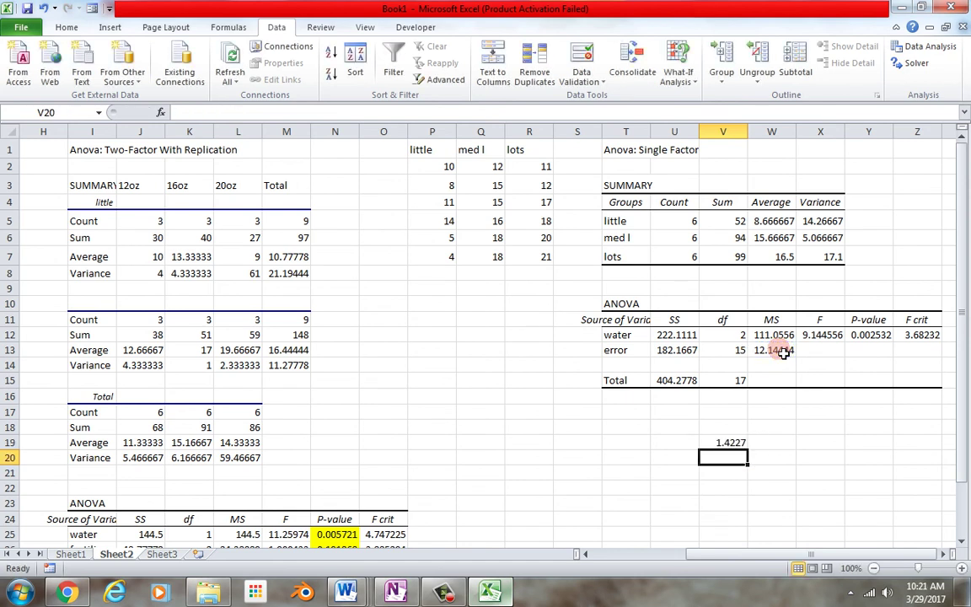
# - Label T20 'little vs med' and compute =(W5-W6)/V19 below it, giving -4.92022
pyautogui.click(617, 462)
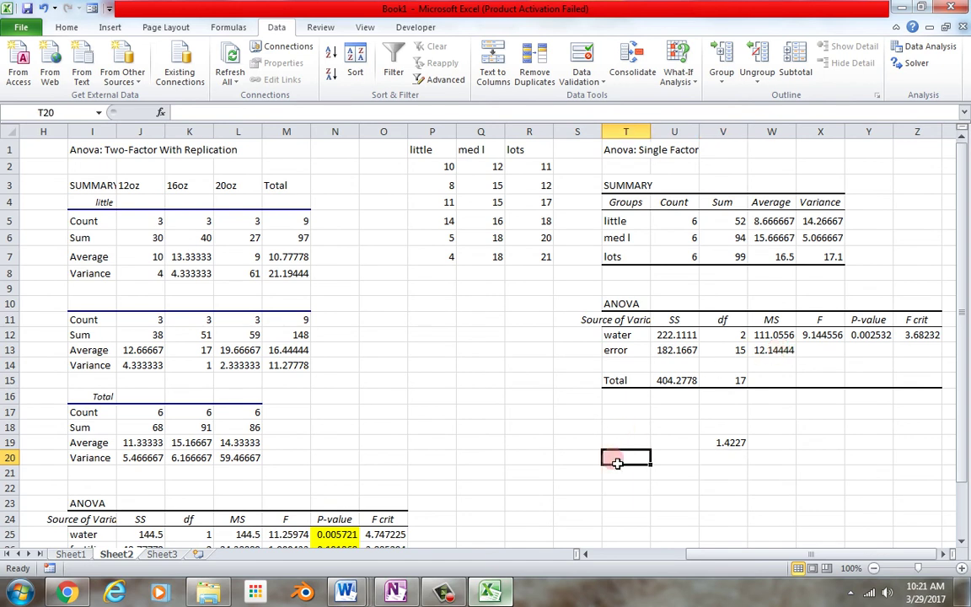
pyautogui.write('littl')
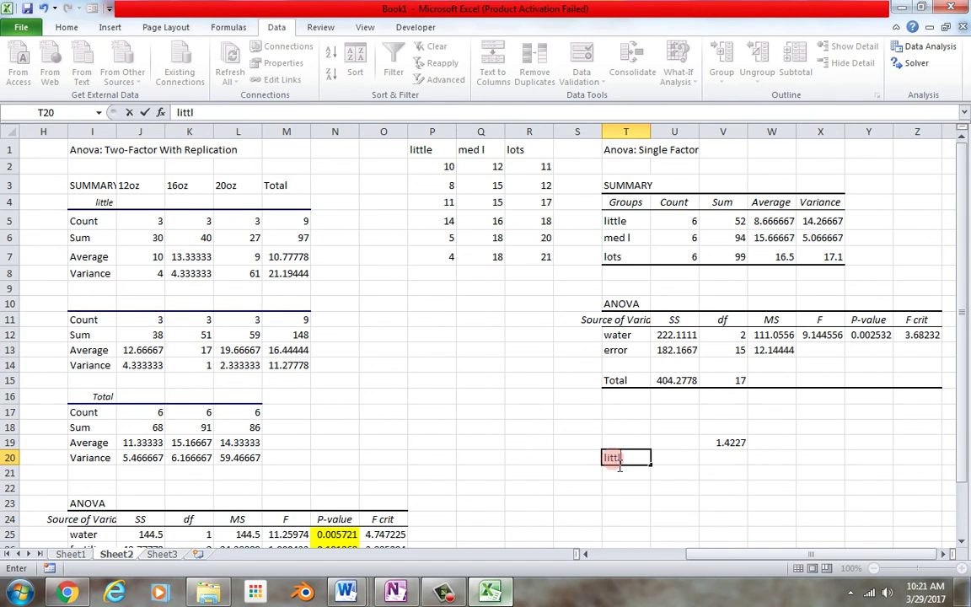
pyautogui.write('v med')
pyautogui.press('Return')
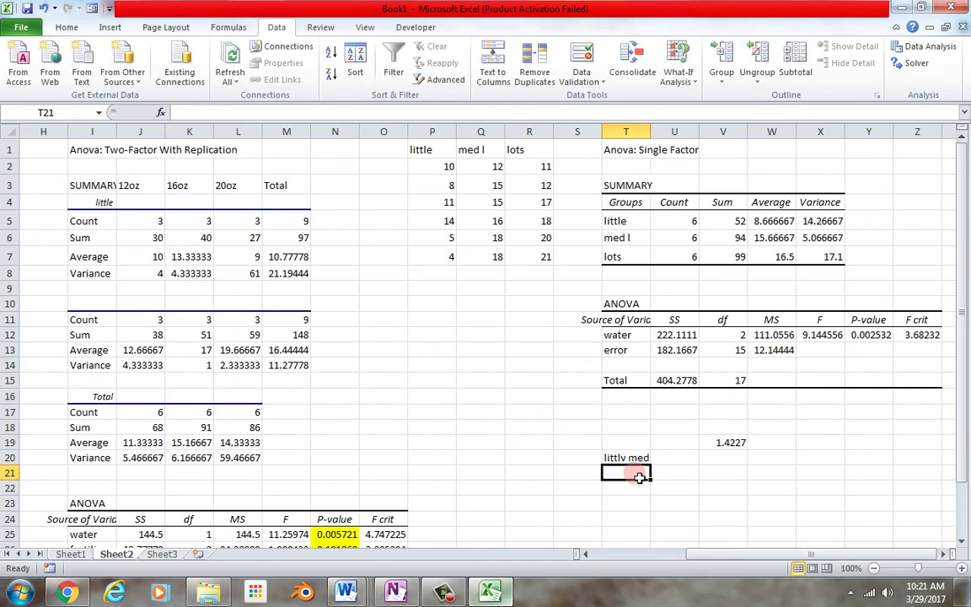
pyautogui.write('=(')
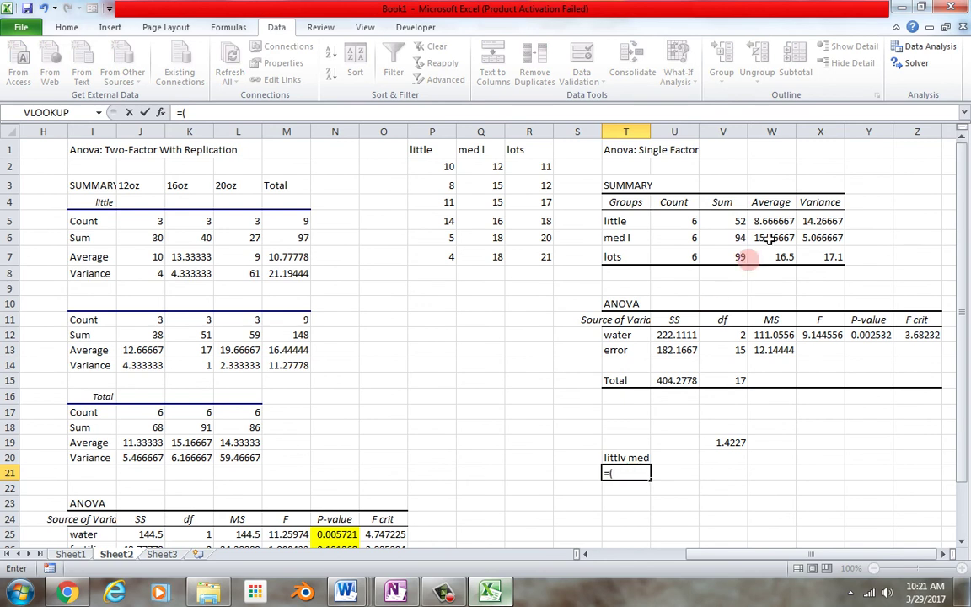
pyautogui.click(777, 224)
pyautogui.write('-')
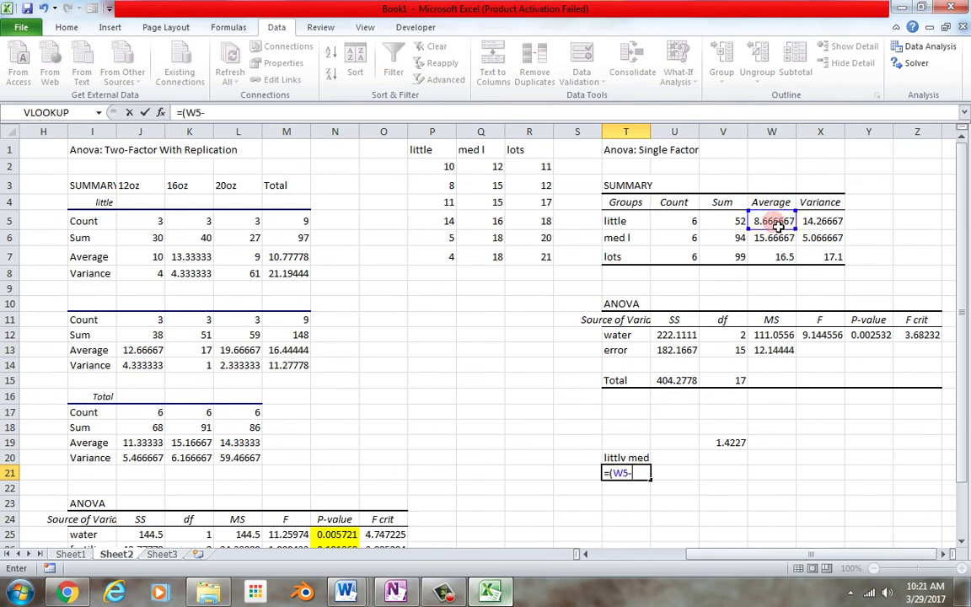
pyautogui.click(781, 242)
pyautogui.write(')/')
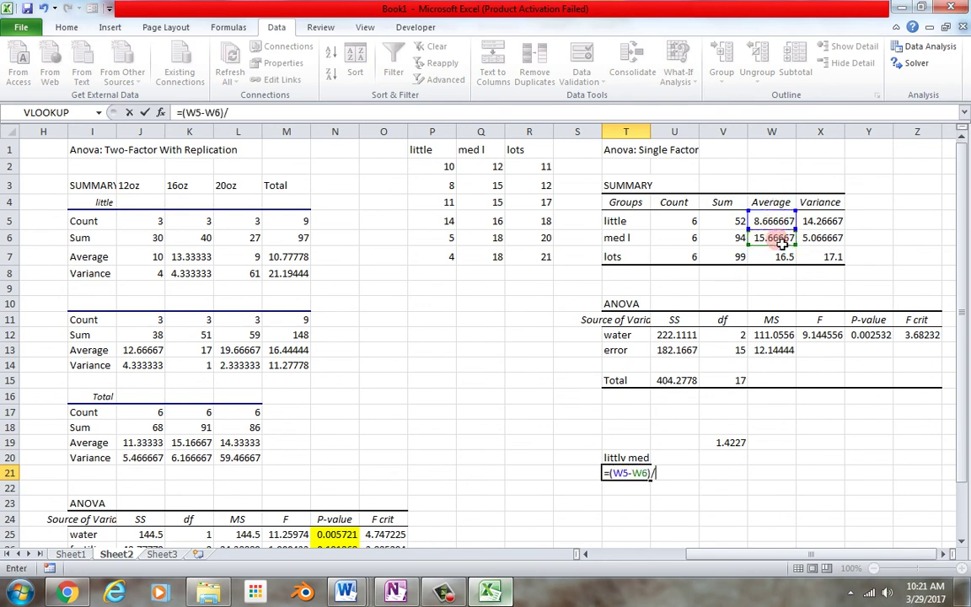
pyautogui.click(730, 444)
pyautogui.press('Return')
# - Label V20 'little vs lots' and compute =(W5-W7)/V19 below it, giving -5.50596
pyautogui.click(720, 463)
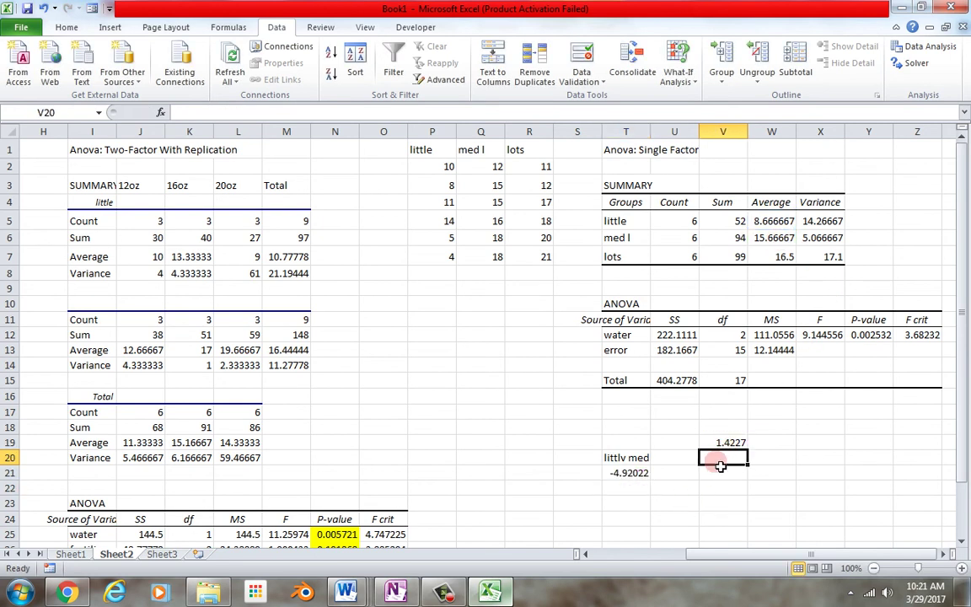
pyautogui.write('little')
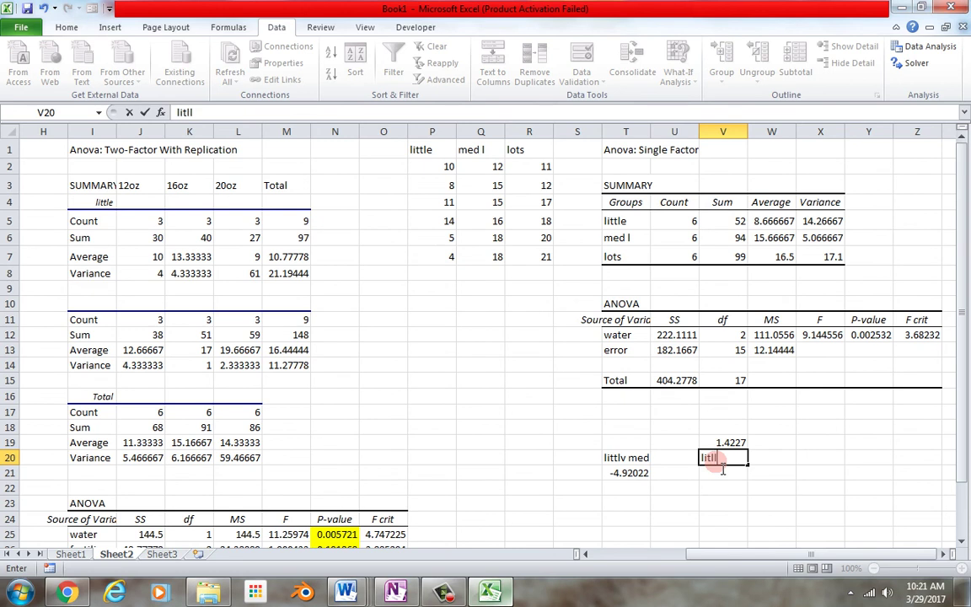
pyautogui.write(' vs lots')
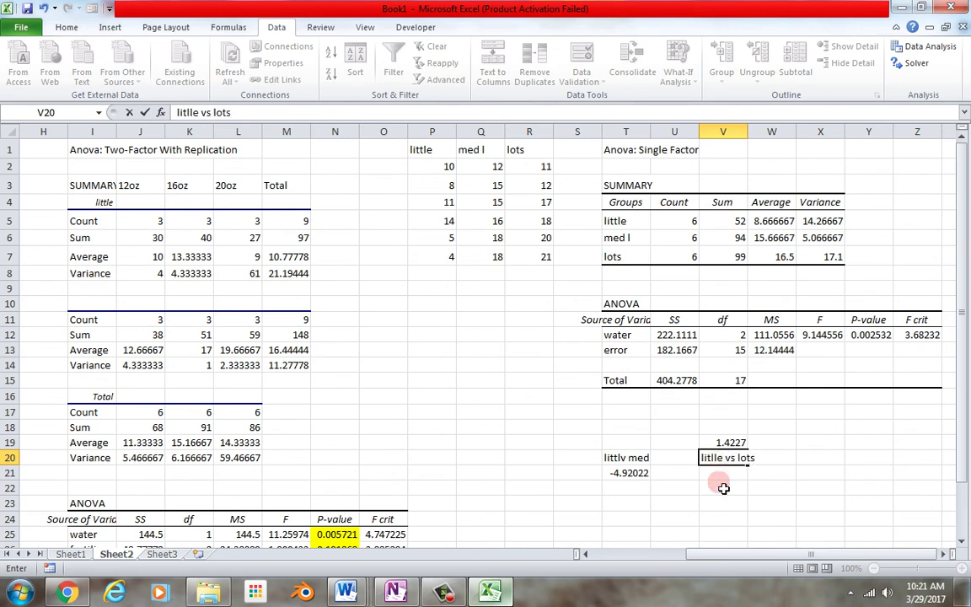
pyautogui.press('Return')
pyautogui.write('=(')
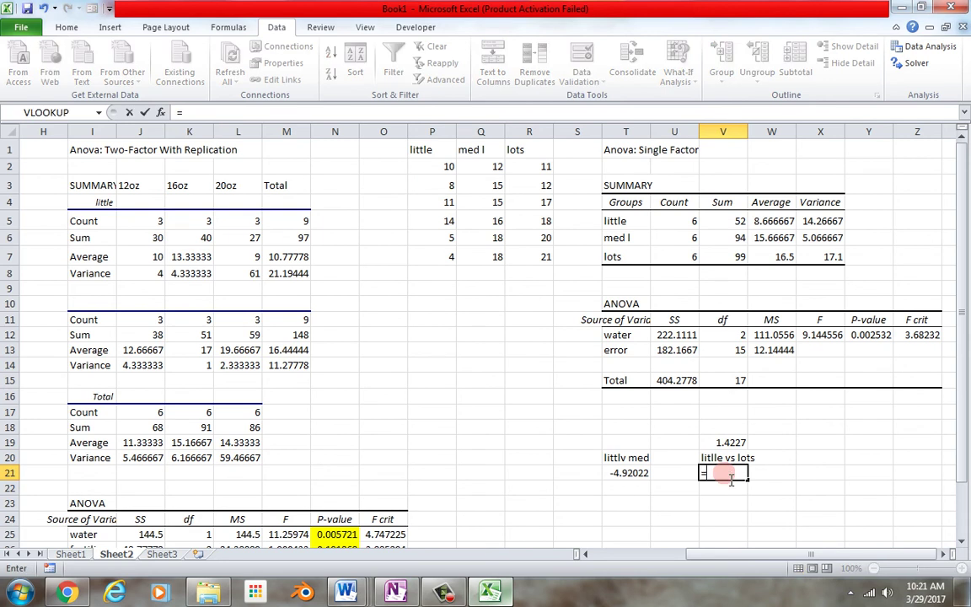
pyautogui.click(790, 224)
pyautogui.write('-')
pyautogui.click(784, 258)
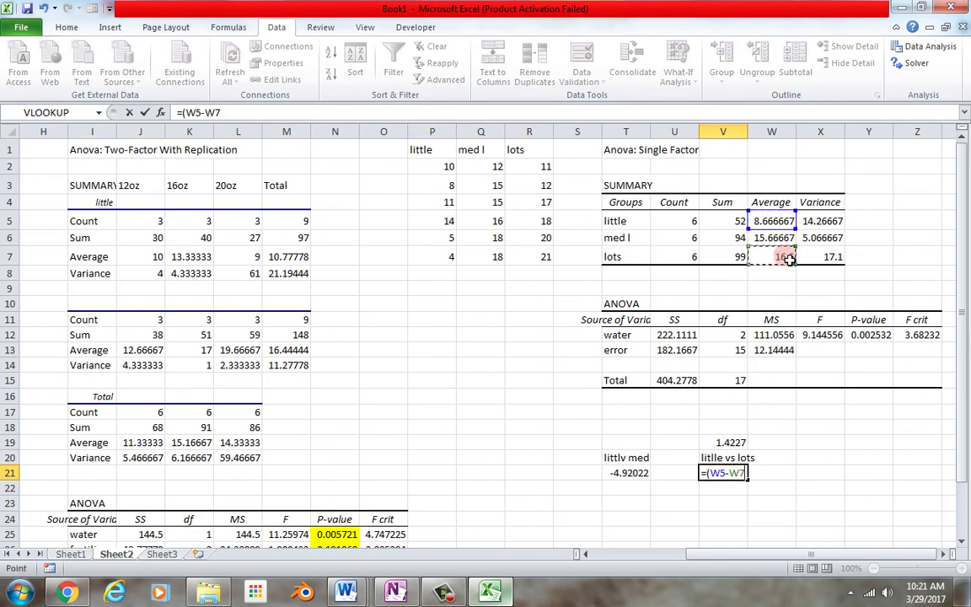
pyautogui.write(')/')
pyautogui.click(730, 443)
pyautogui.press('Return')
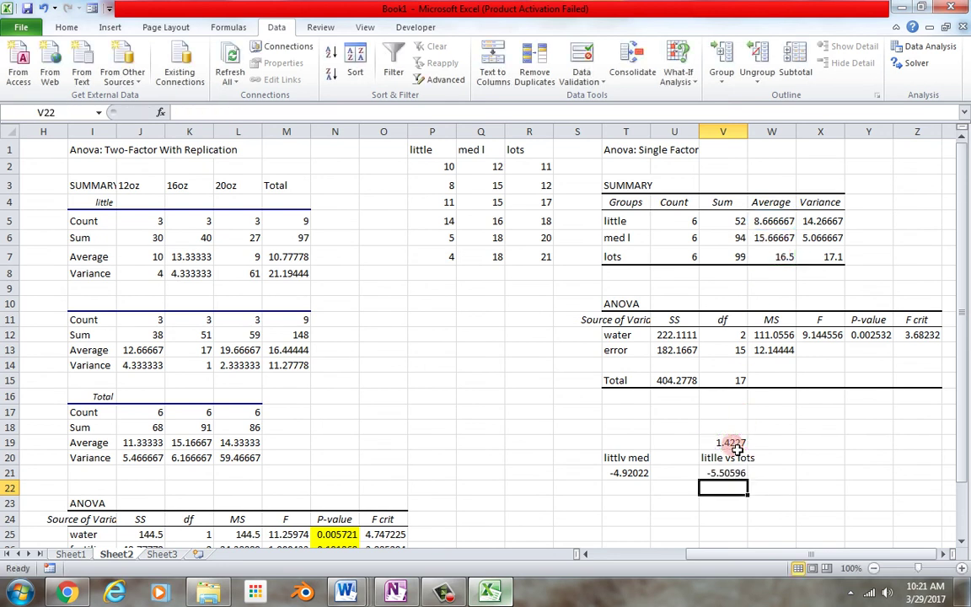
# - Label X20 'med vs lots' and compute =(W6-W7)/V19 below it, giving -0.58574
pyautogui.click(819, 464)
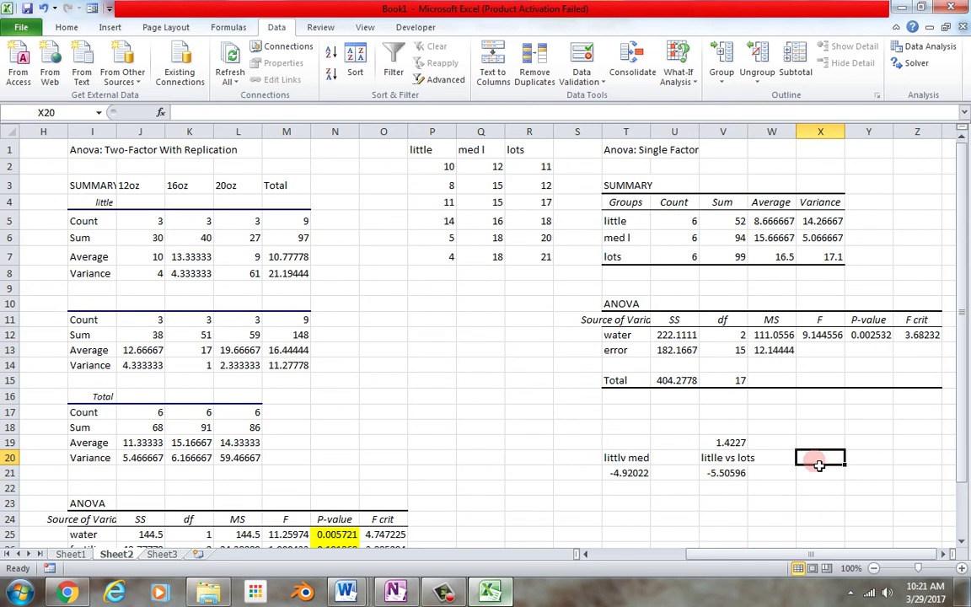
pyautogui.write('med vs lots')
pyautogui.press('Return')
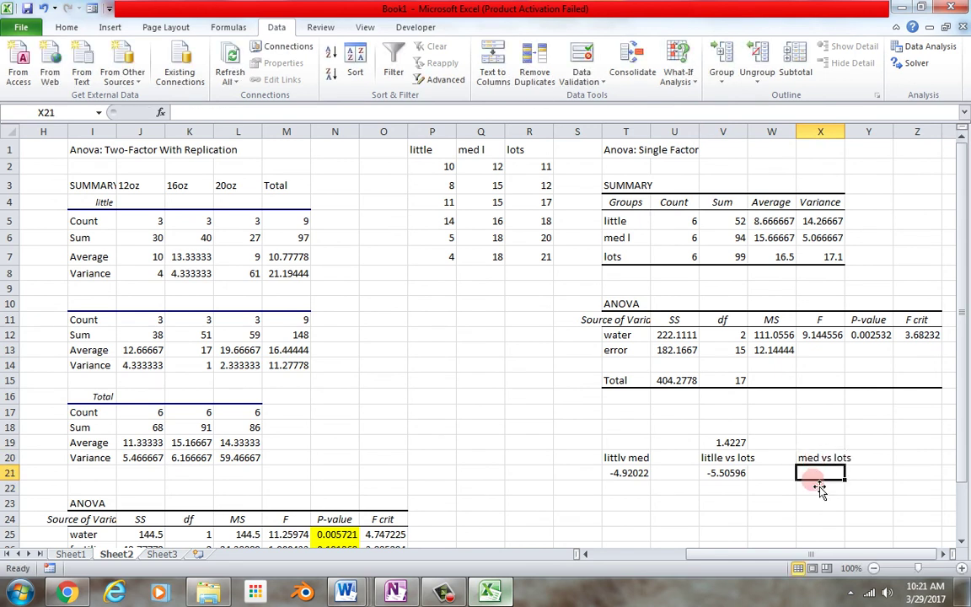
pyautogui.write('=(')
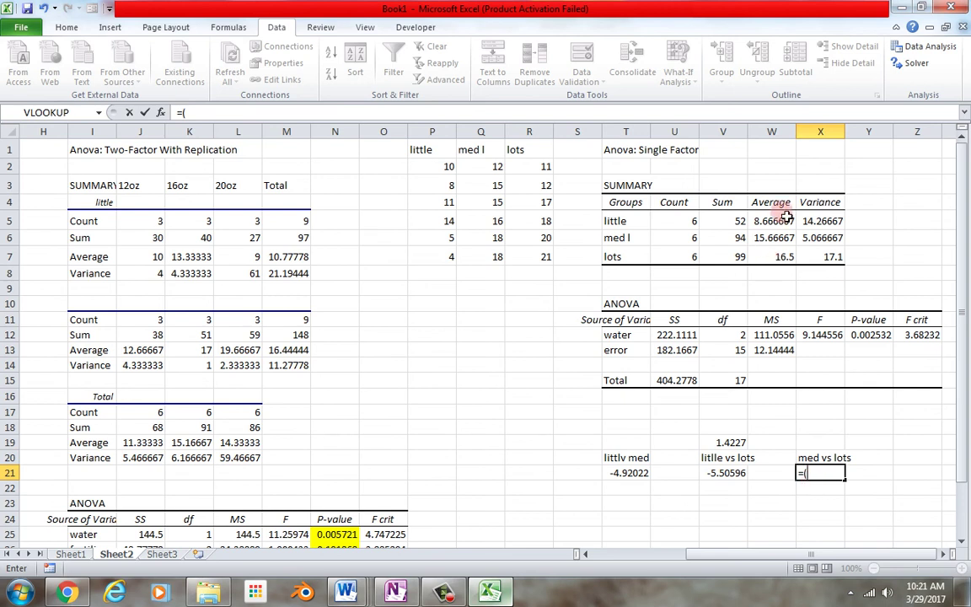
pyautogui.click(784, 240)
pyautogui.write('-')
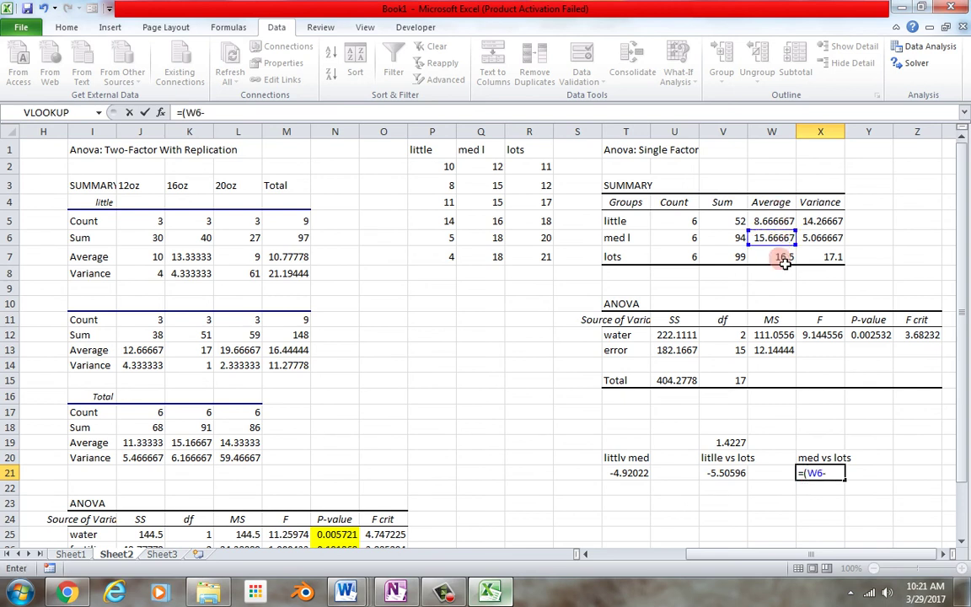
pyautogui.click(783, 257)
pyautogui.write(')/')
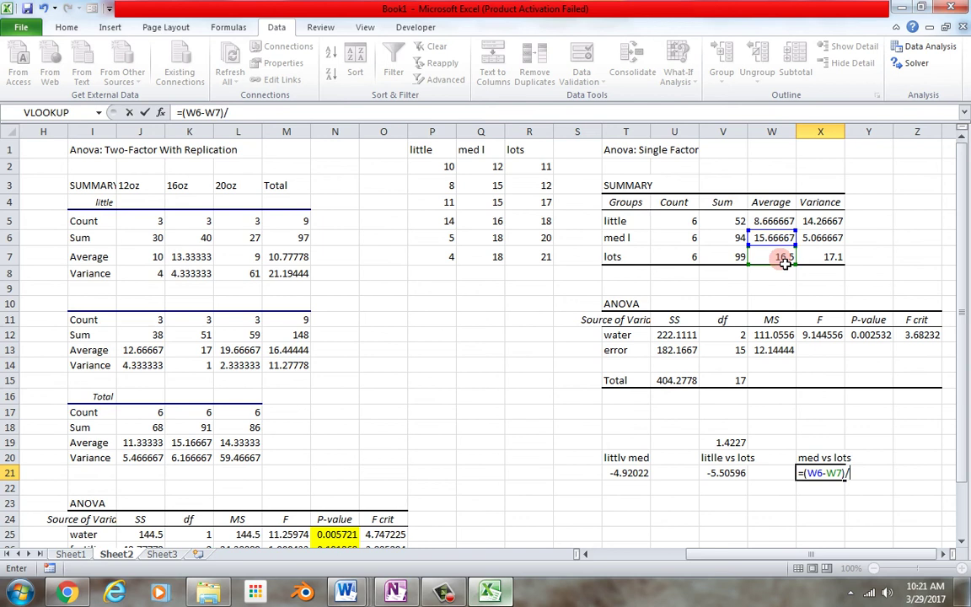
pyautogui.click(727, 443)
pyautogui.press('Return')
pyautogui.click(663, 572)
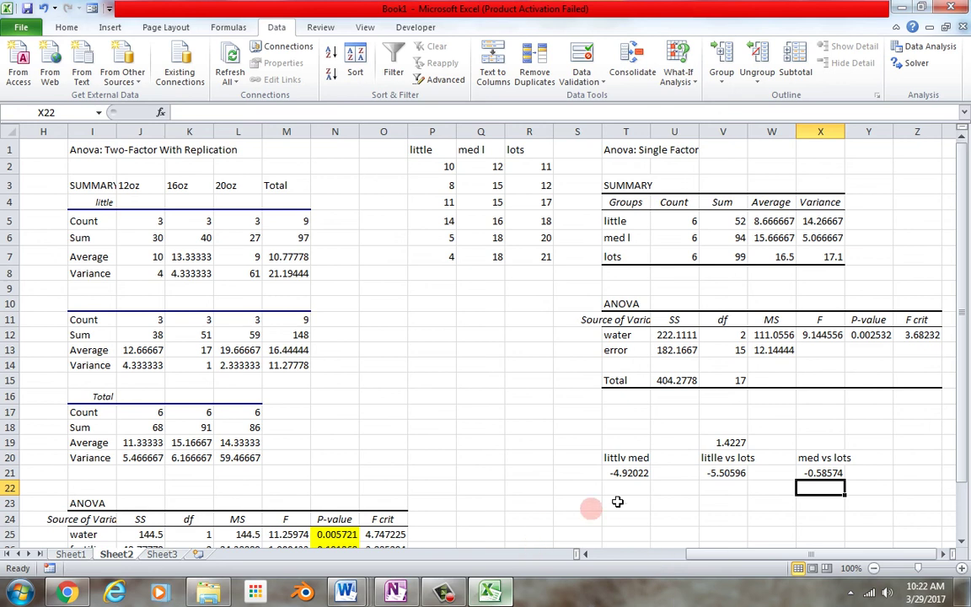
# - Check the three pairwise comparison formulas, then switch to the empty Sheet3
pyautogui.click(640, 476)
pyautogui.click(730, 474)
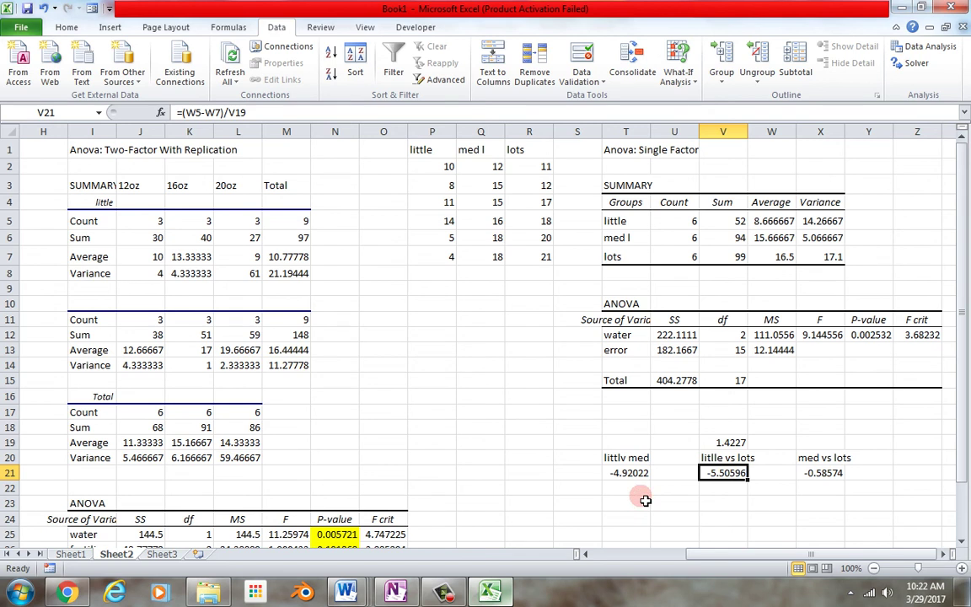
pyautogui.click(834, 473)
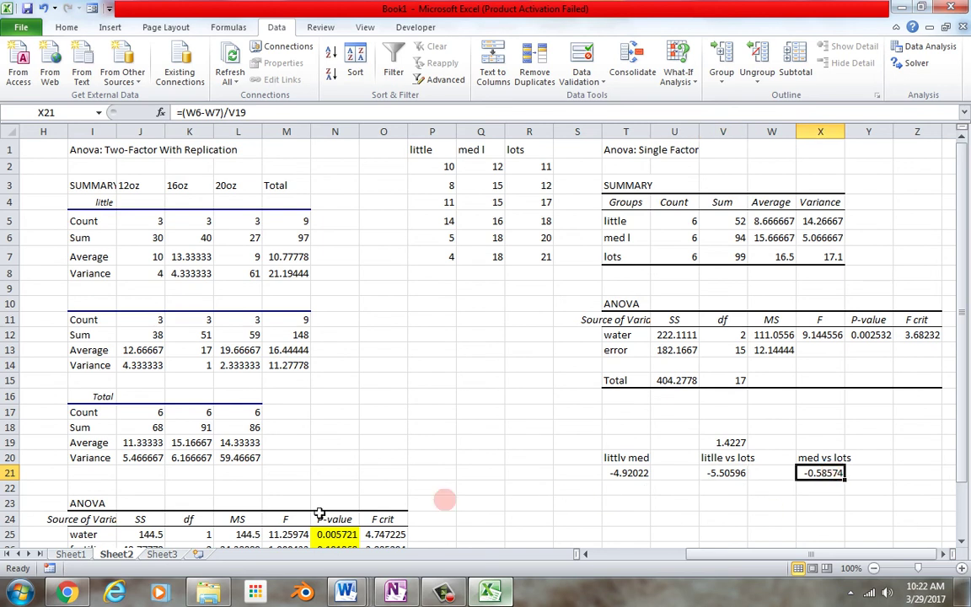
pyautogui.click(163, 554)
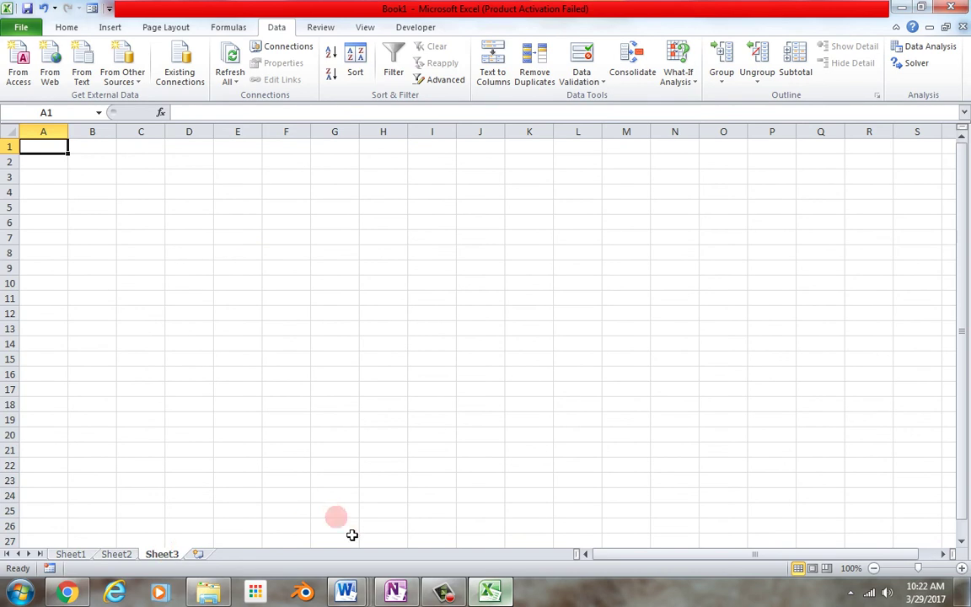
# - Review the data table in the Word document 'anova assignment 362', then return to the Excel workbook
pyautogui.moveTo(344, 592)
pyautogui.click(582, 499)
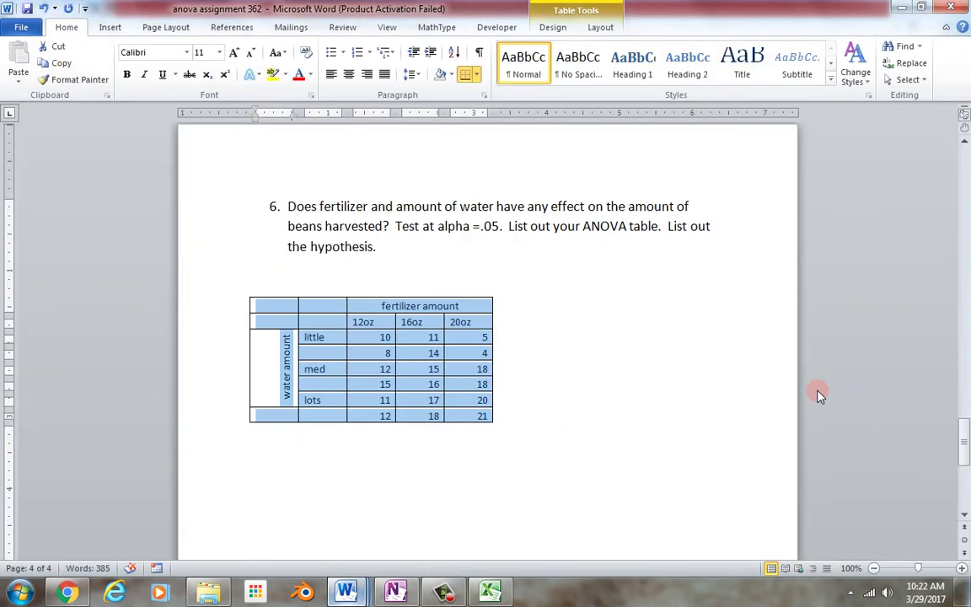
pyautogui.moveTo(965, 439)
pyautogui.mouseDown()
pyautogui.moveTo(967, 508)
pyautogui.moveTo(967, 341)
pyautogui.moveTo(967, 451)
pyautogui.mouseUp()
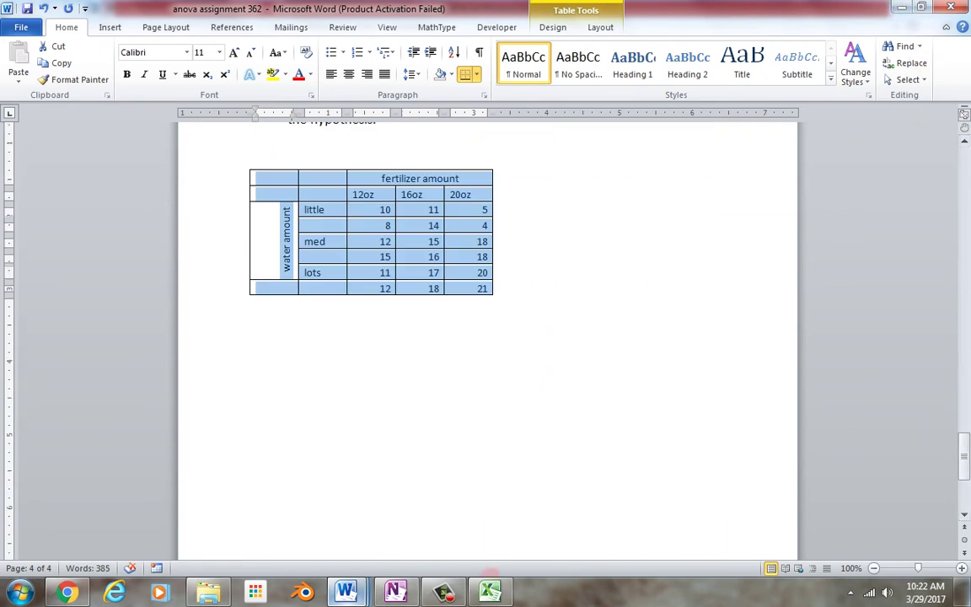
pyautogui.click(491, 592)
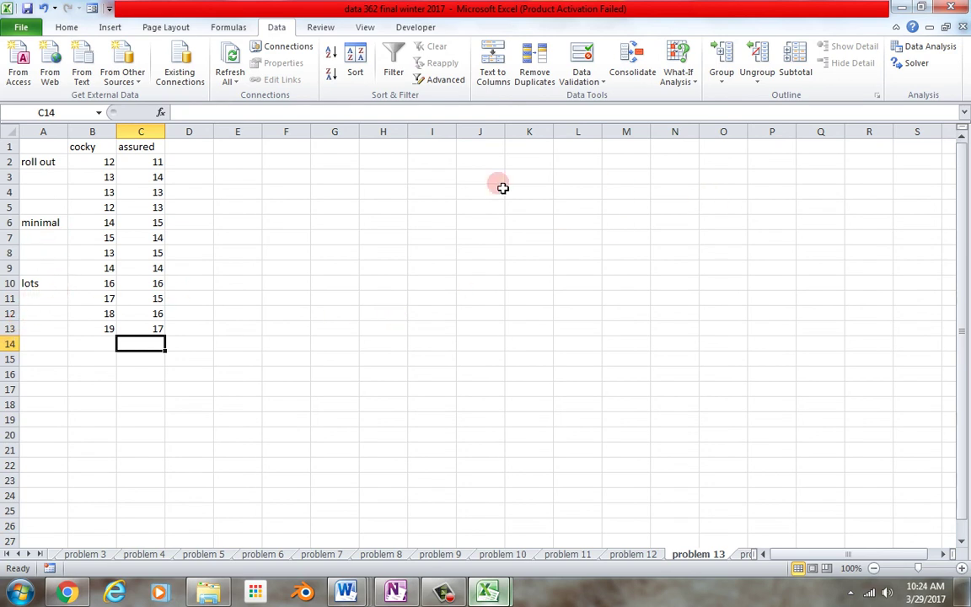
# - Enter the first null hypothesis in J1: no difference in numbers due to attitude
pyautogui.click(487, 148)
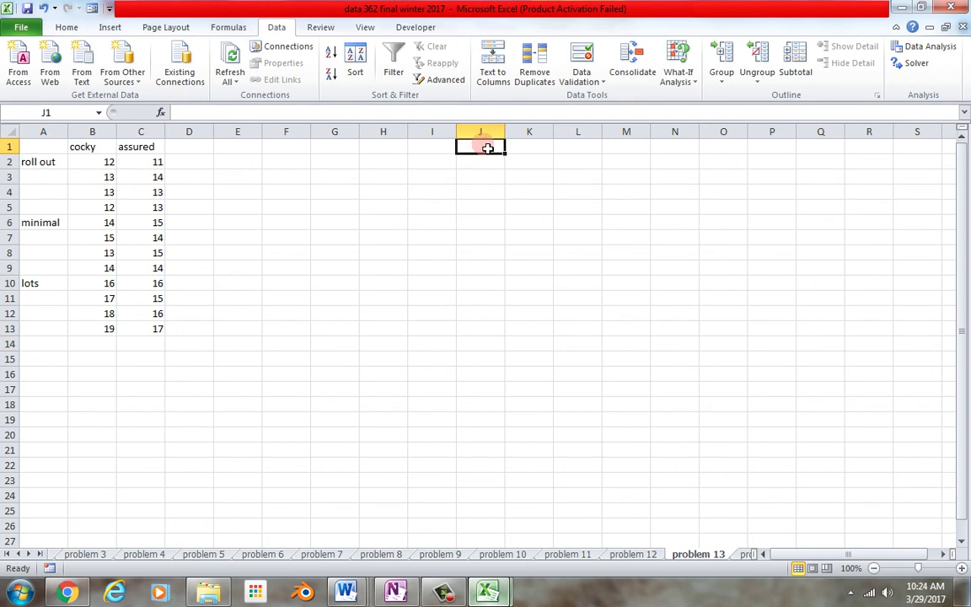
pyautogui.write('h0')
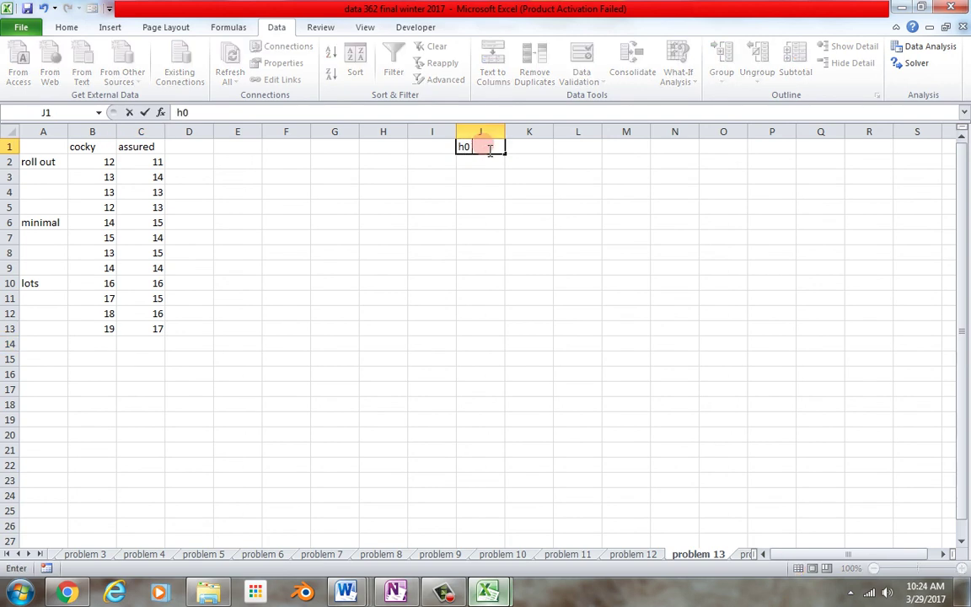
pyautogui.write(' there is no diffe')
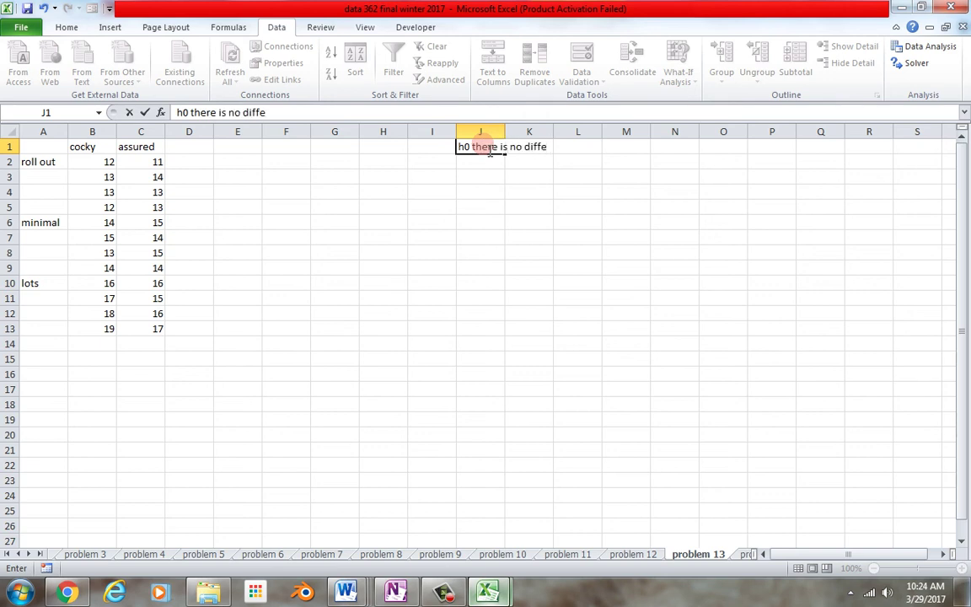
pyautogui.press('BackSpace')
pyautogui.write('in h')
pyautogui.press('BackSpace')
pyautogui.write('number')
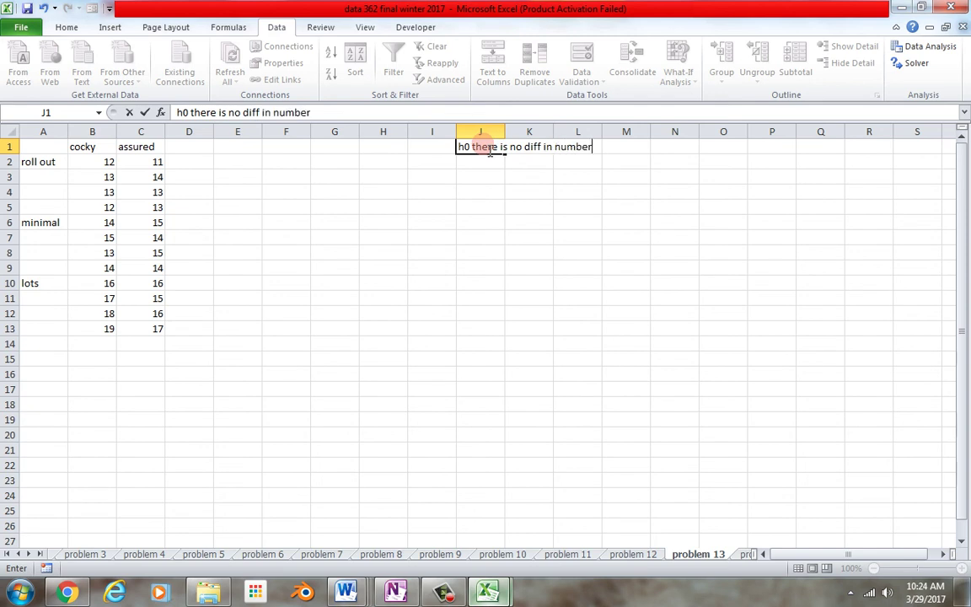
pyautogui.write('s due to attitude')
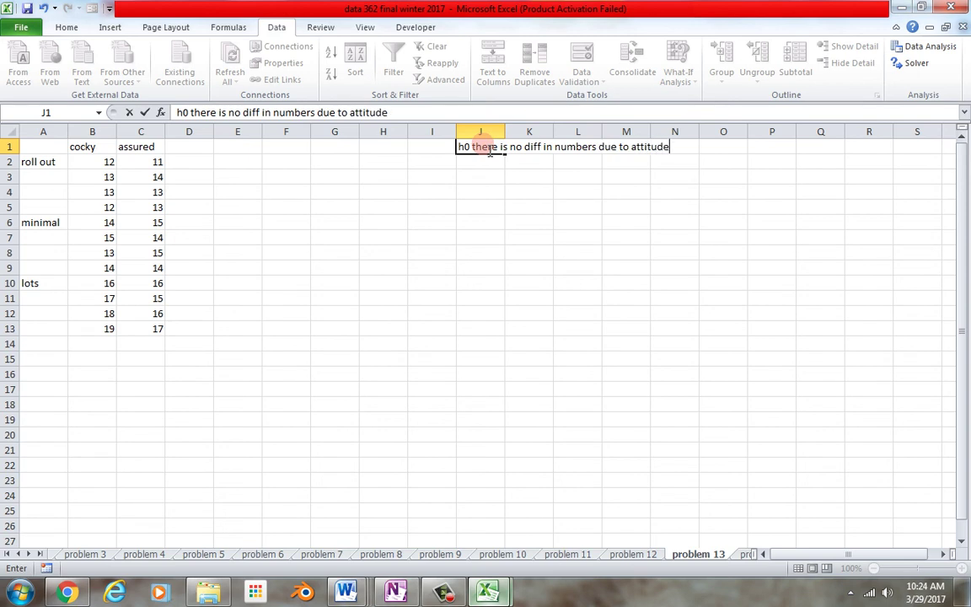
pyautogui.press('Return')
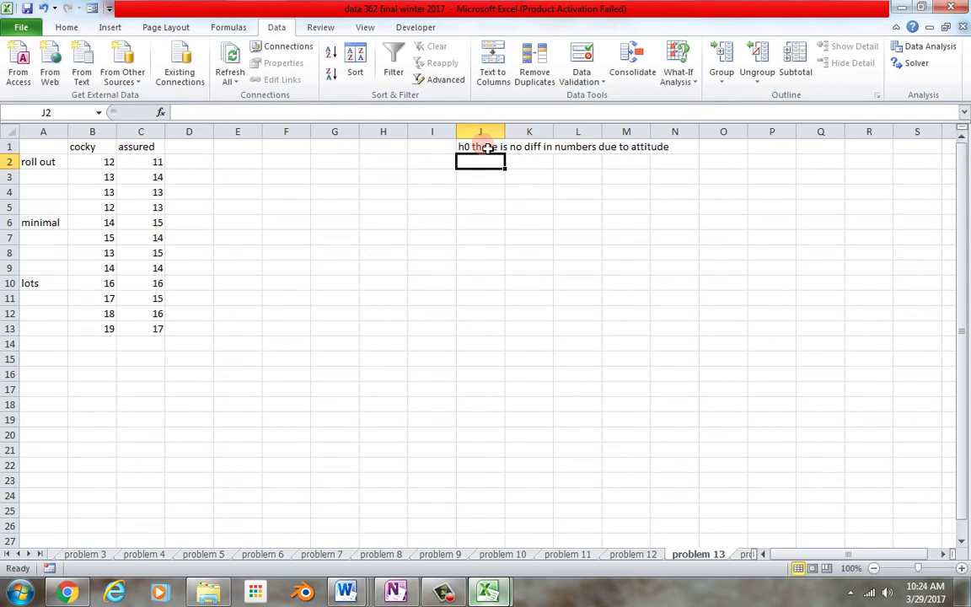
# - Enter the J2 null hypothesis: no difference due to preparation
pyautogui.write('h0')
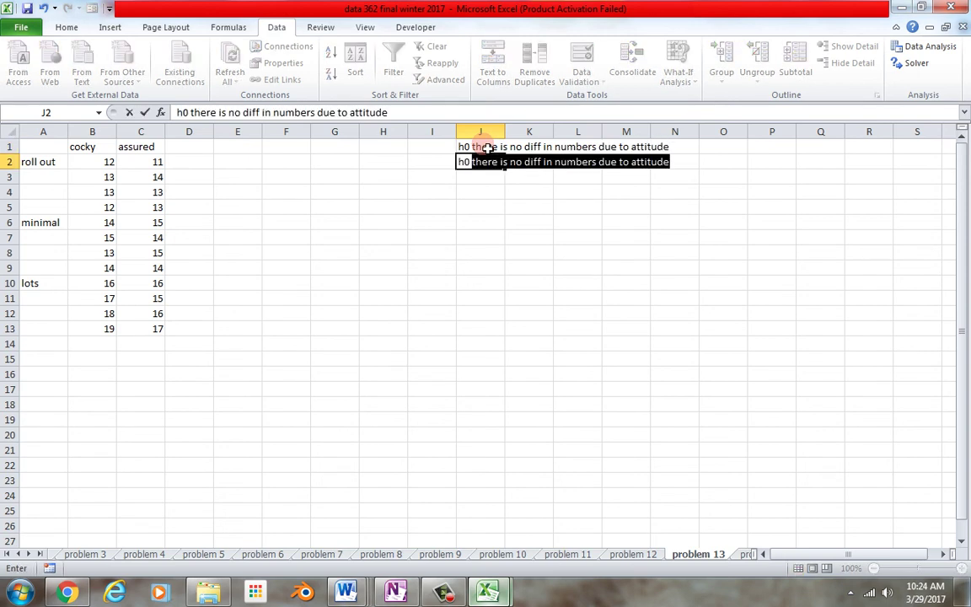
pyautogui.press('Tab')
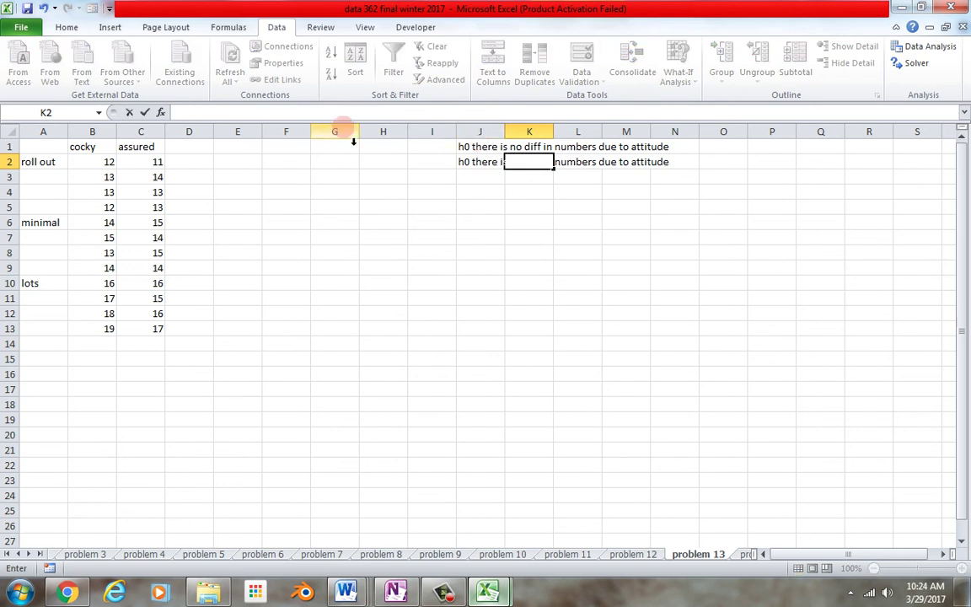
pyautogui.press('Escape')
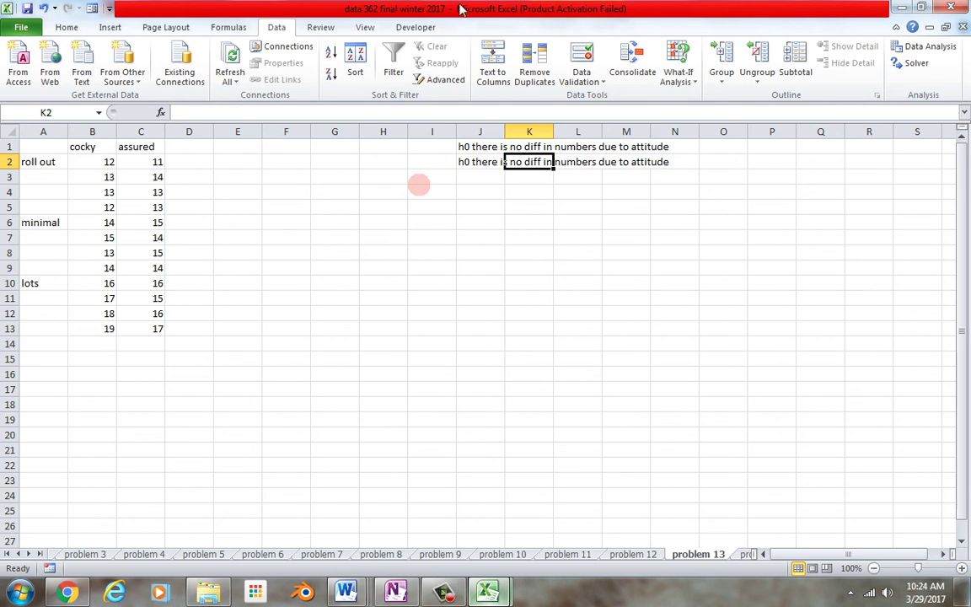
pyautogui.click(485, 164)
pyautogui.click(444, 113)
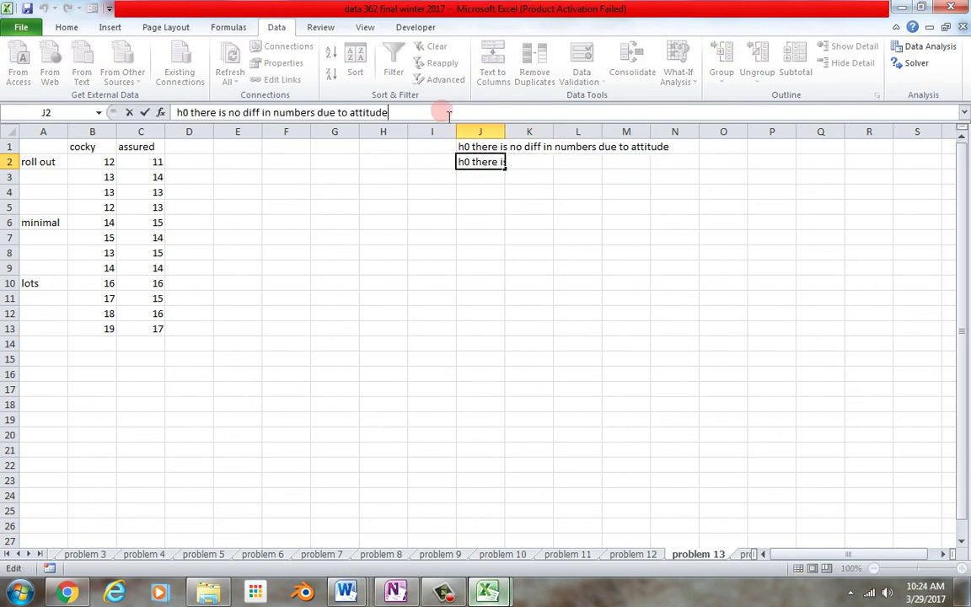
pyautogui.press('BackSpace')
pyautogui.press('BackSpace')
pyautogui.press('BackSpace')
pyautogui.press('BackSpace')
pyautogui.press('BackSpace')
pyautogui.press('BackSpace')
pyautogui.press('BackSpace')
pyautogui.press('BackSpace')
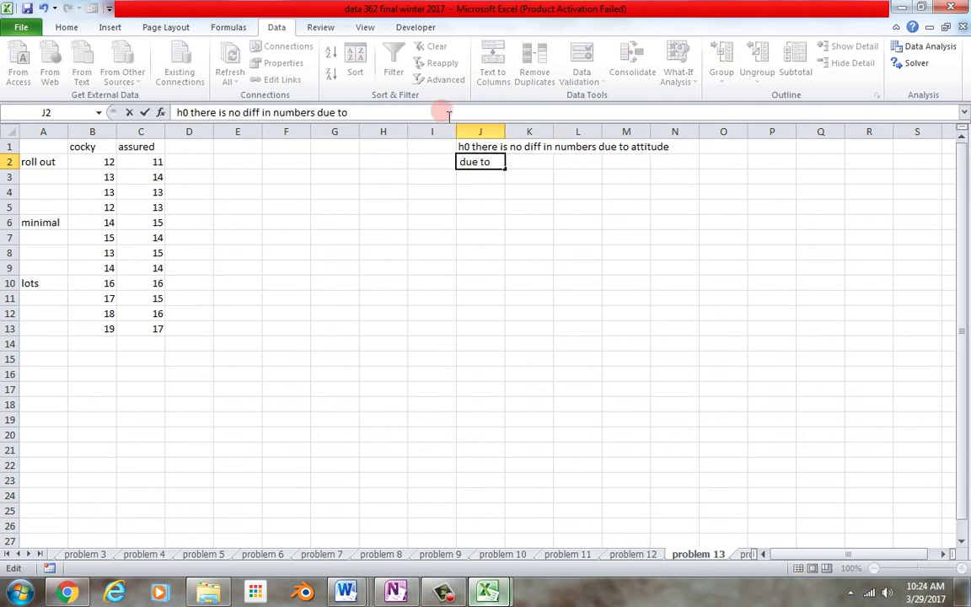
pyautogui.write('prepartion')
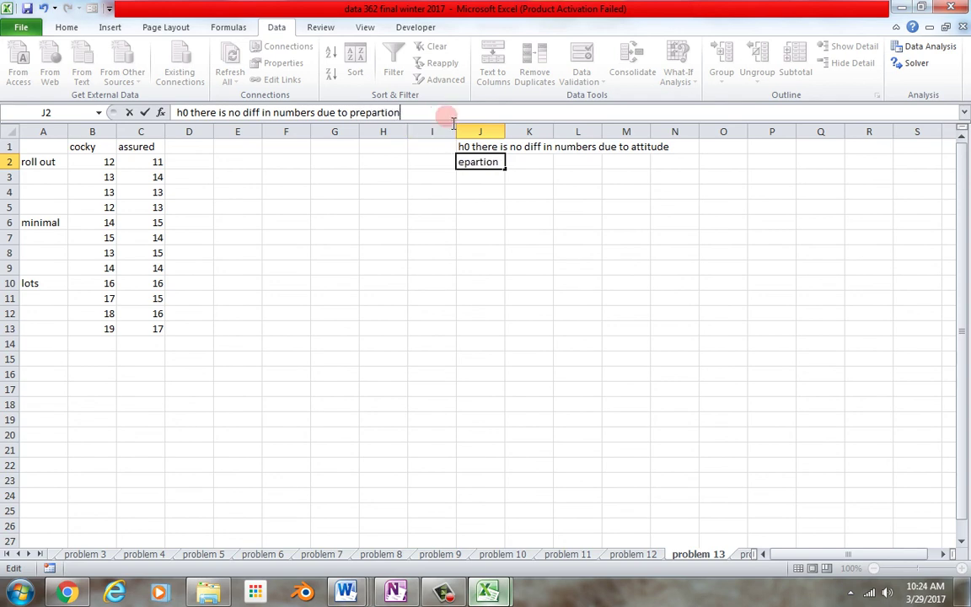
pyautogui.press('BackSpace')
pyautogui.press('BackSpace')
pyautogui.press('BackSpace')
pyautogui.press('BackSpace')
pyautogui.write('ation')
pyautogui.press('BackSpace')
pyautogui.press('BackSpace')
pyautogui.press('BackSpace')
pyautogui.write('k')
pyautogui.press('BackSpace')
pyautogui.write('ion')
pyautogui.click(524, 198)
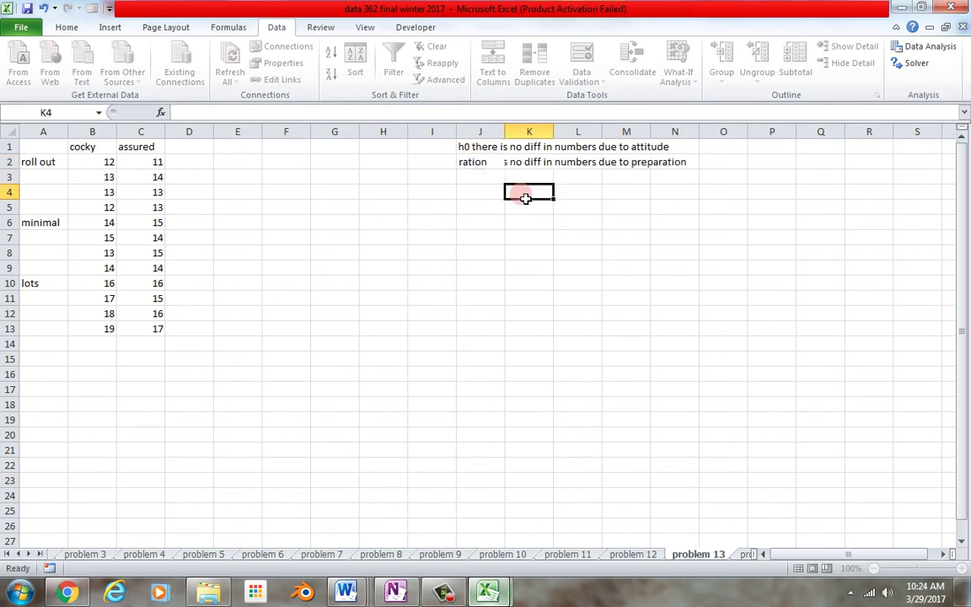
# - Enter 'h0 there is no interaction' in J3
pyautogui.click(495, 178)
pyautogui.write('h')
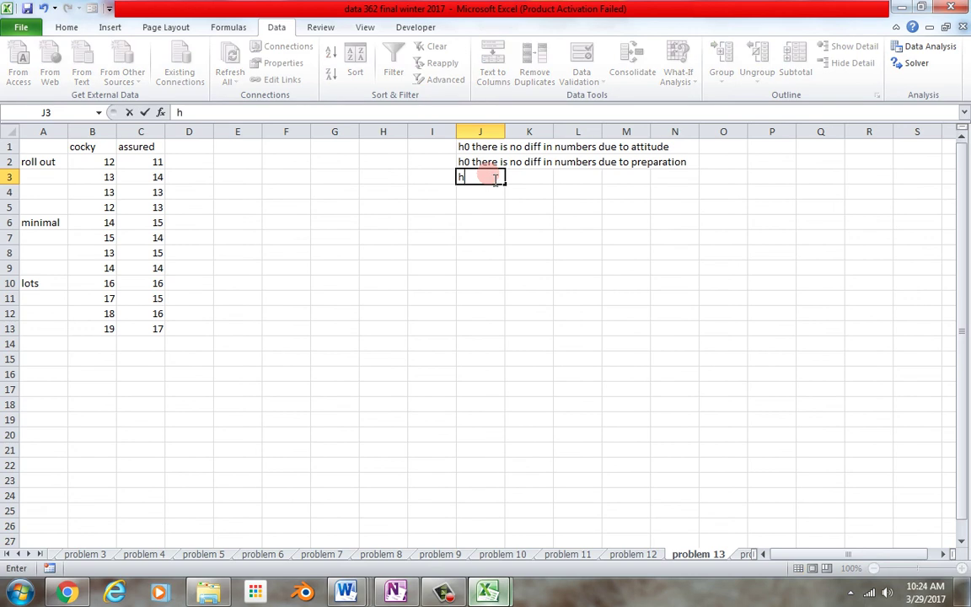
pyautogui.write('0 there is no interaction')
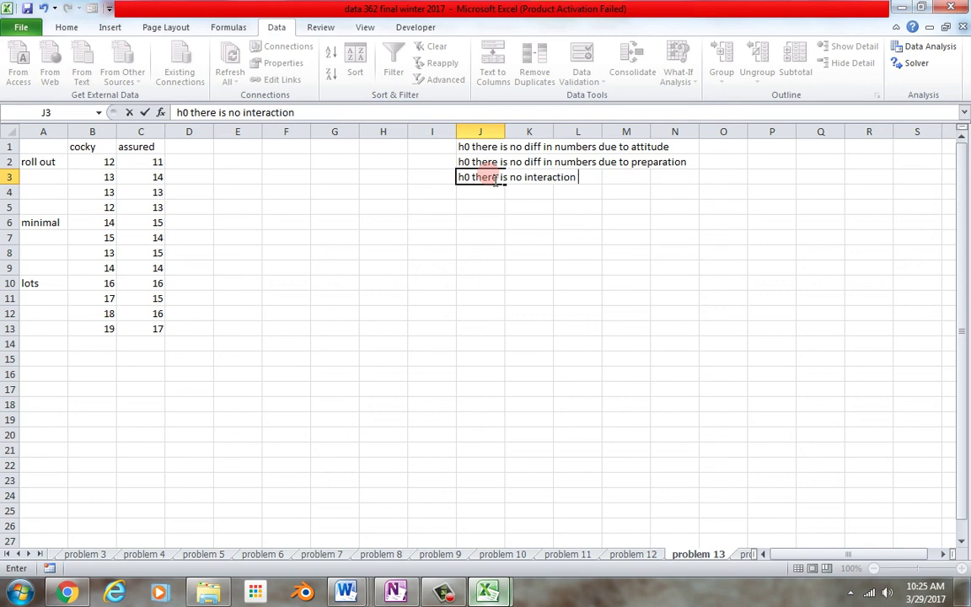
pyautogui.click(501, 253)
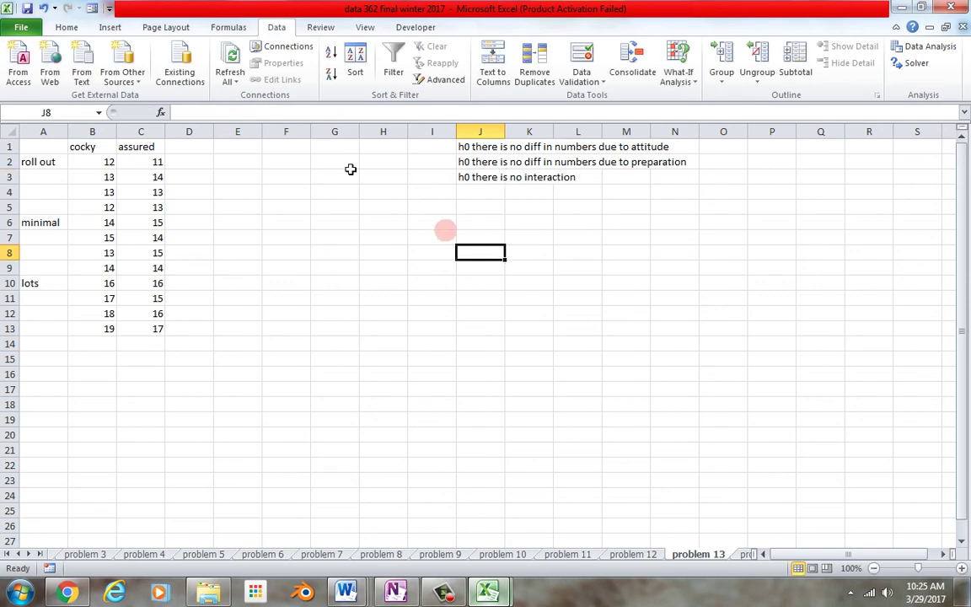
# - Run Anova: Two-Factor With Replication on A1:C13, 4 rows per sample, output at A17
pyautogui.click(914, 44)
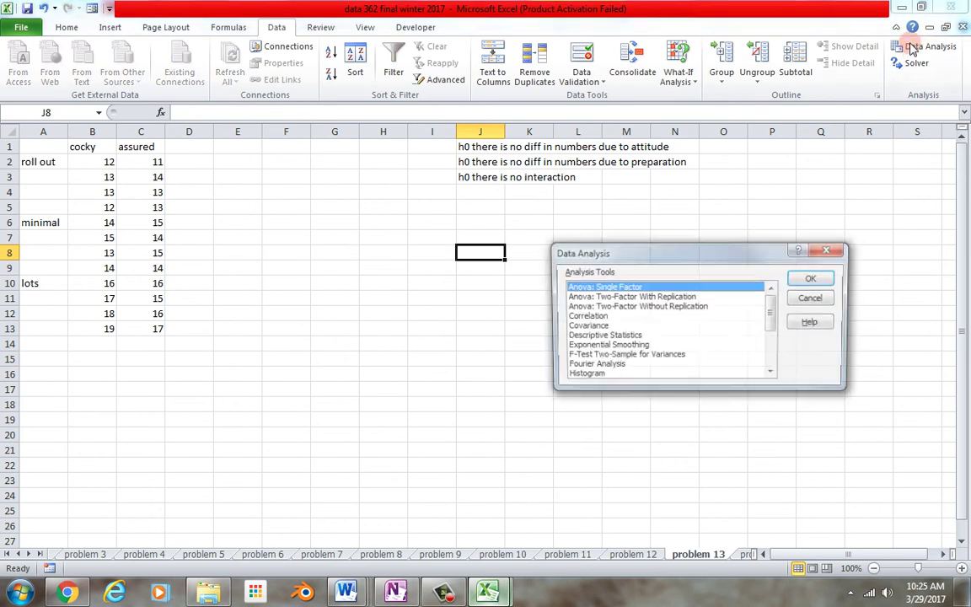
pyautogui.click(606, 308)
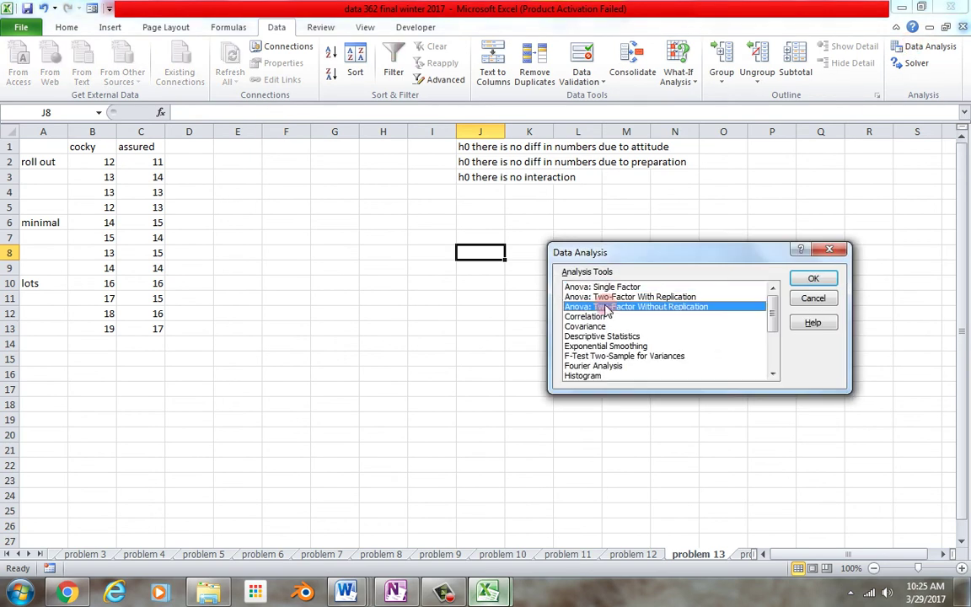
pyautogui.click(623, 296)
pyautogui.click(807, 279)
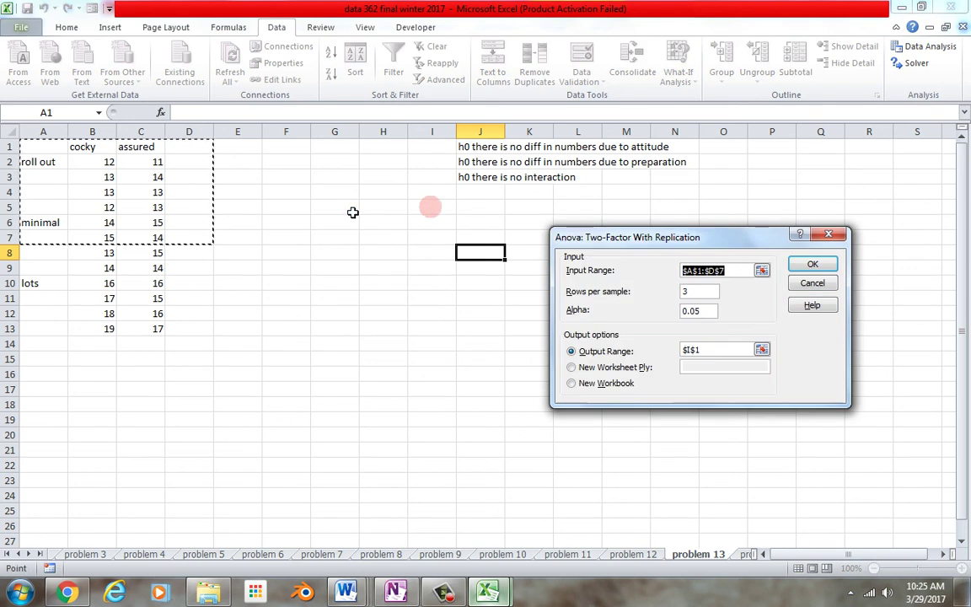
pyautogui.moveTo(44, 146); pyautogui.dragTo(141, 327)
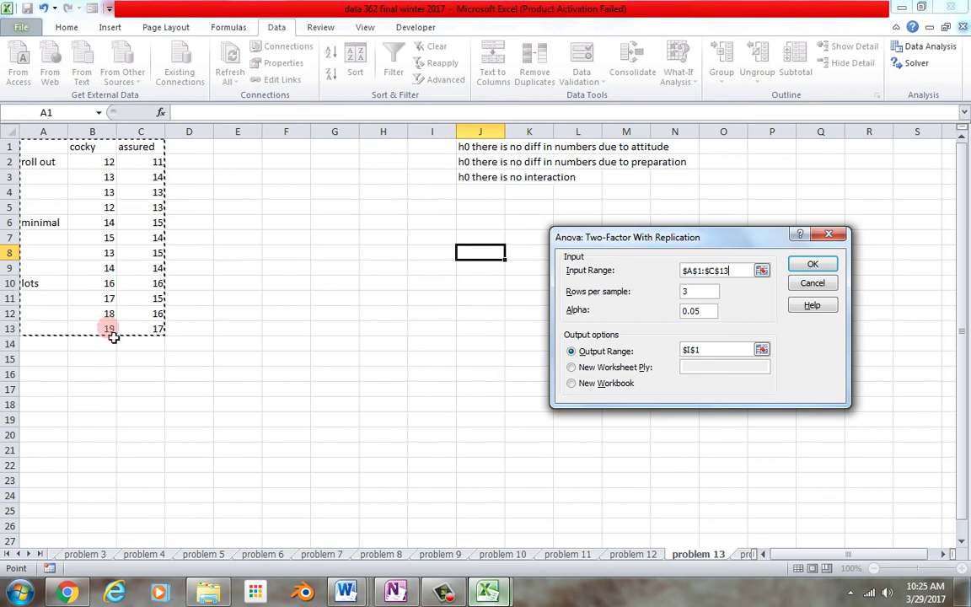
pyautogui.moveTo(697, 297); pyautogui.dragTo(673, 299)
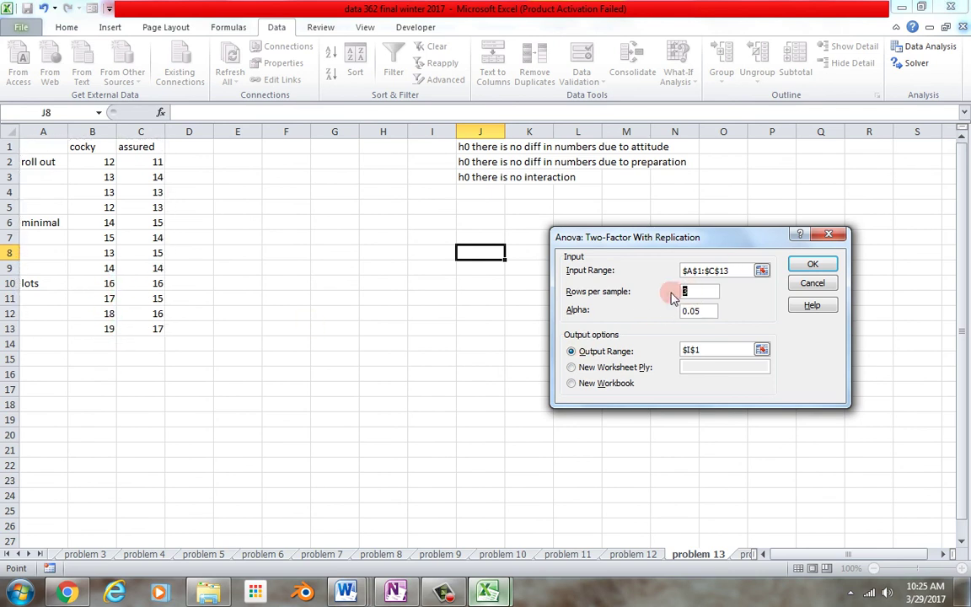
pyautogui.write('4')
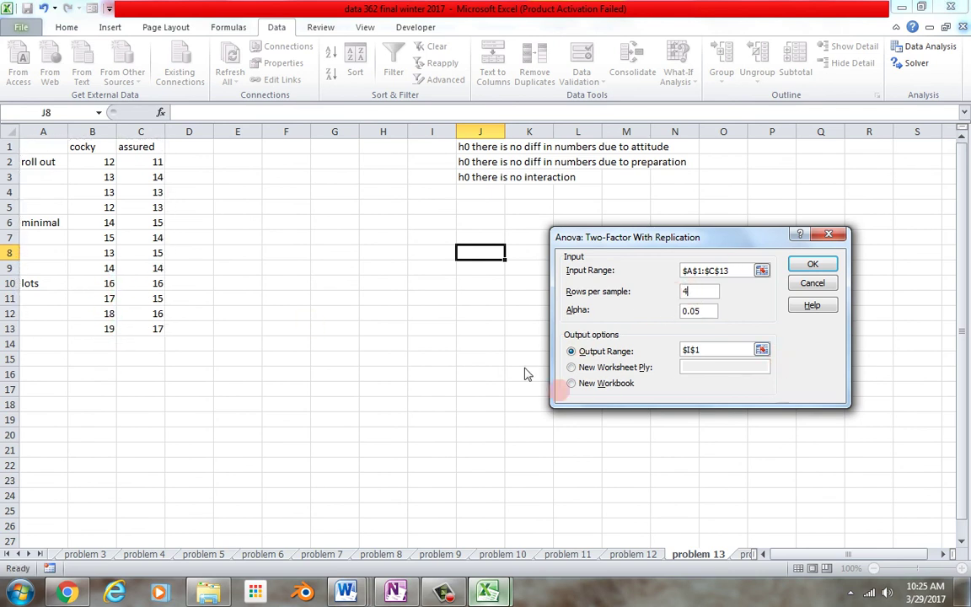
pyautogui.moveTo(731, 349); pyautogui.dragTo(683, 349)
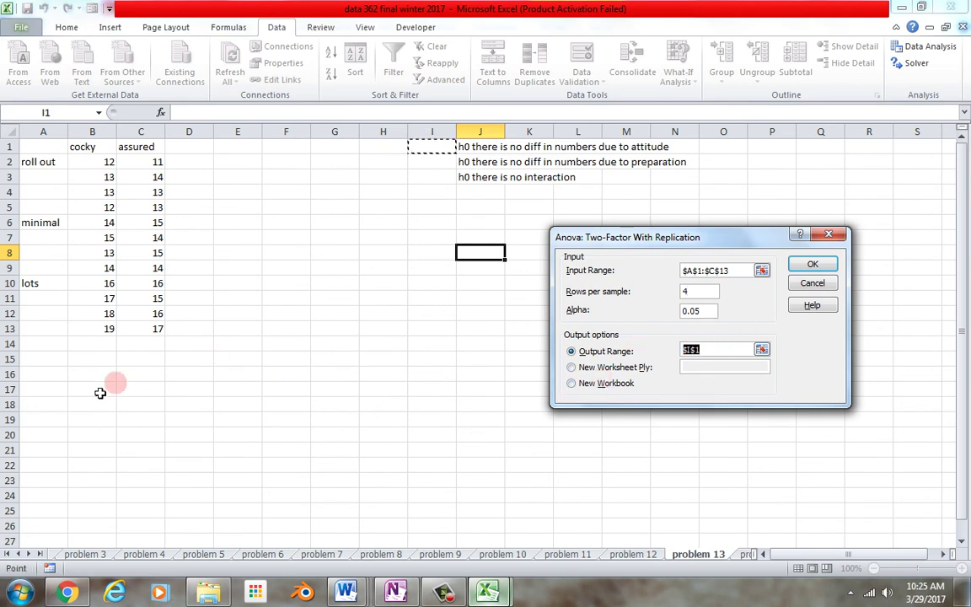
pyautogui.click(38, 396)
pyautogui.click(812, 265)
pyautogui.moveTo(960, 278); pyautogui.dragTo(963, 527)
# - Check the Sample p-value, then relabel the Sample and Columns rows 'preparation' and 'attitude'
pyautogui.moveTo(967, 590)
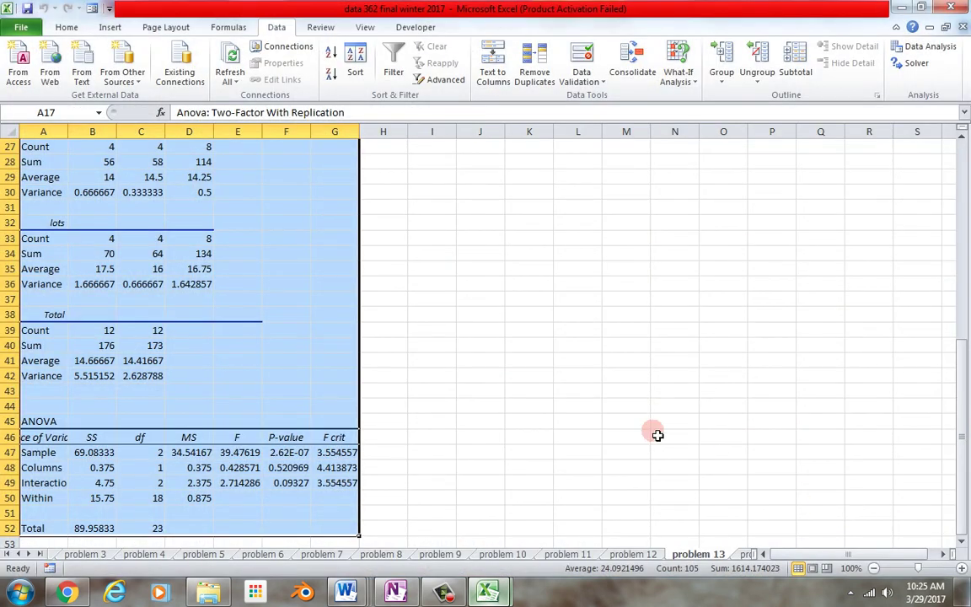
pyautogui.click(345, 589)
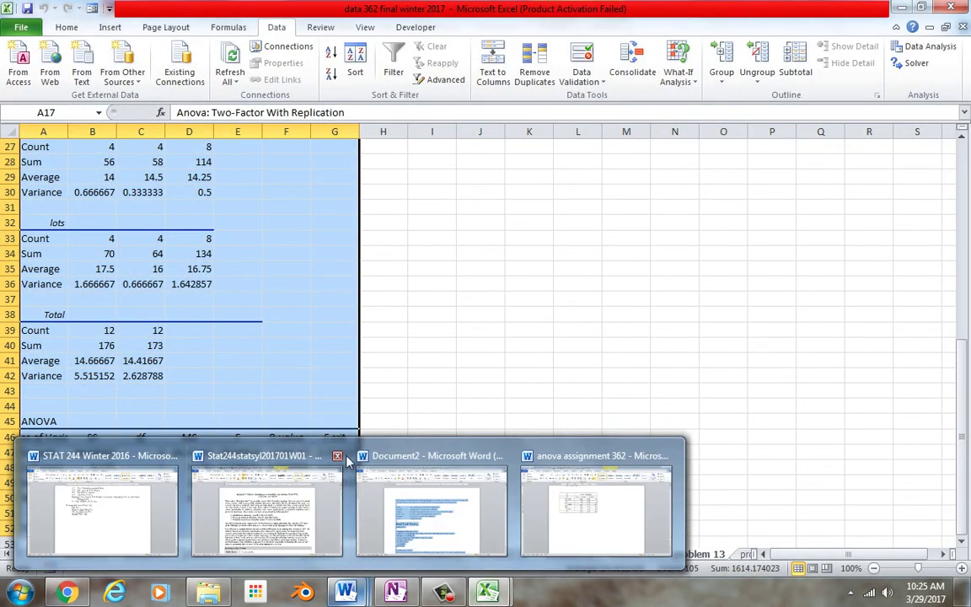
pyautogui.click(450, 331)
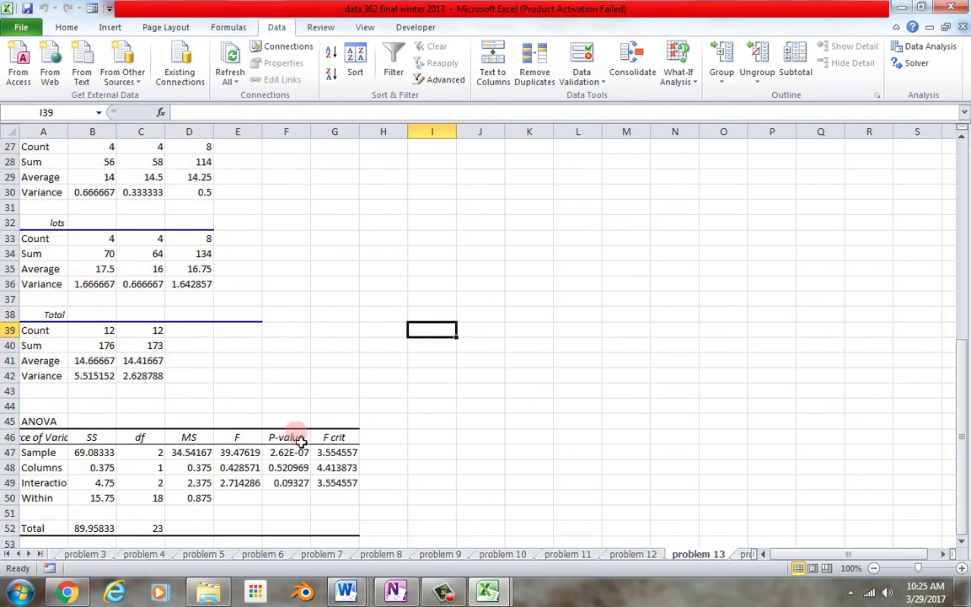
pyautogui.click(301, 454)
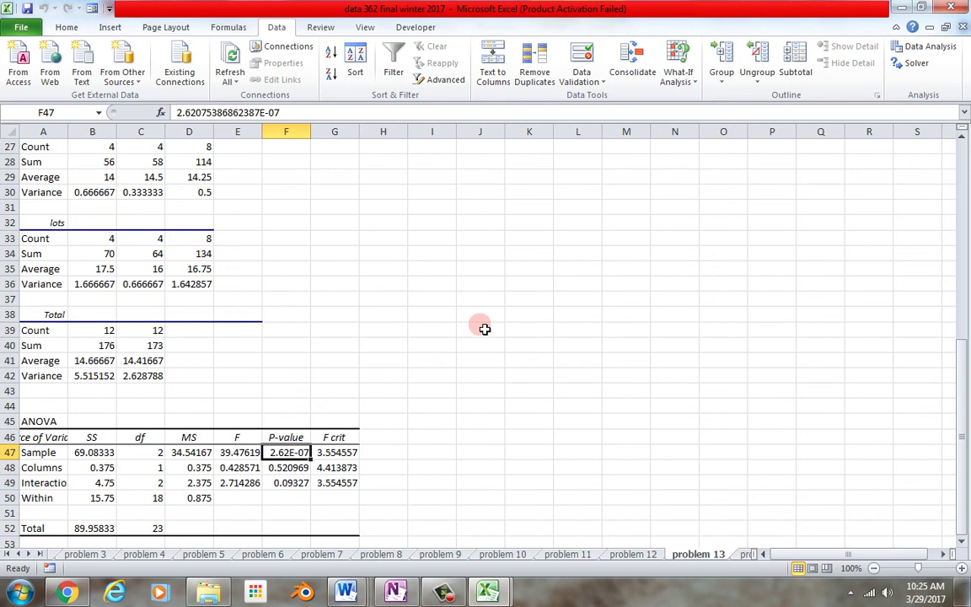
pyautogui.click(44, 455)
pyautogui.write('prep')
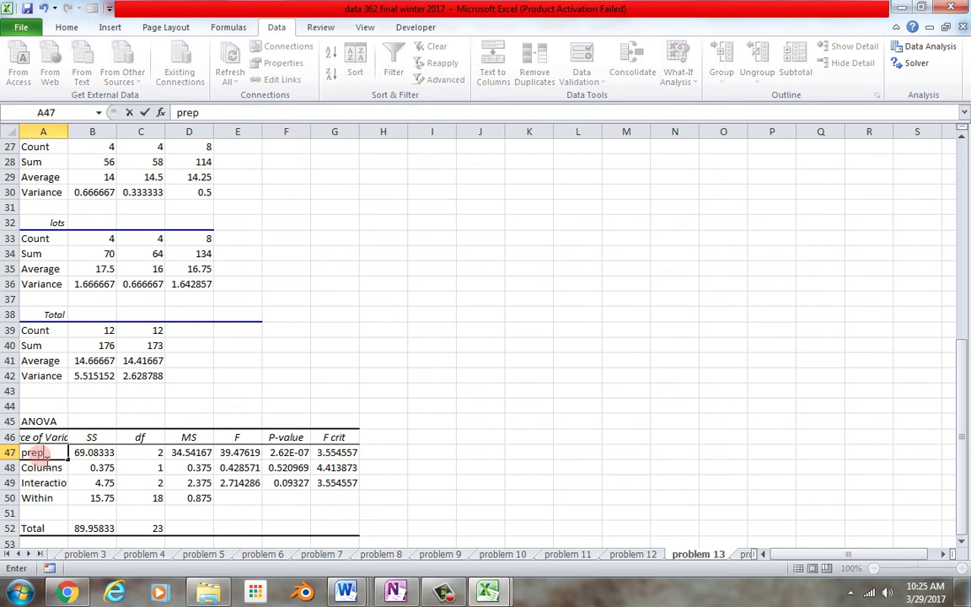
pyautogui.write('aration')
pyautogui.click(47, 470)
pyautogui.write('attit')
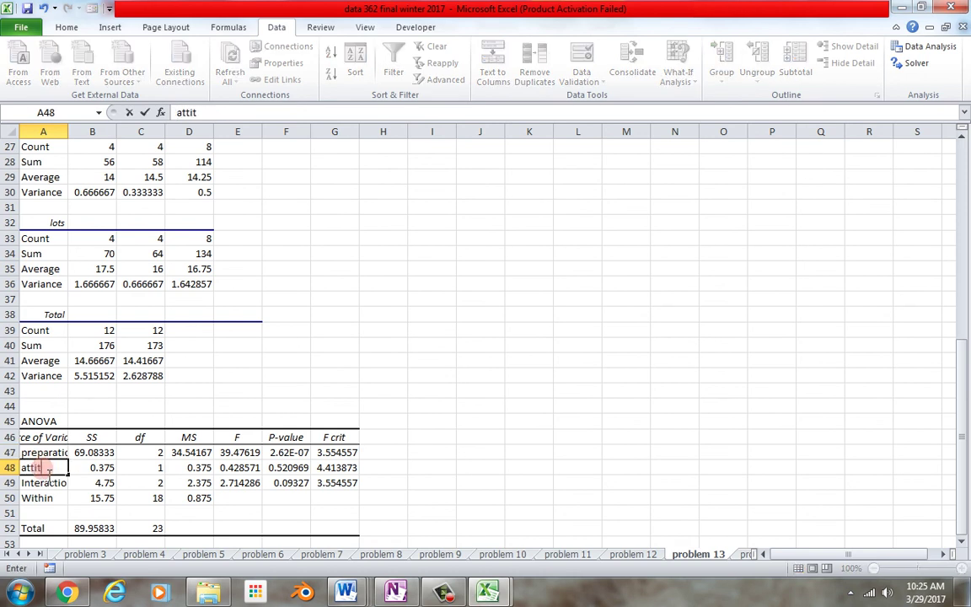
pyautogui.write('ude')
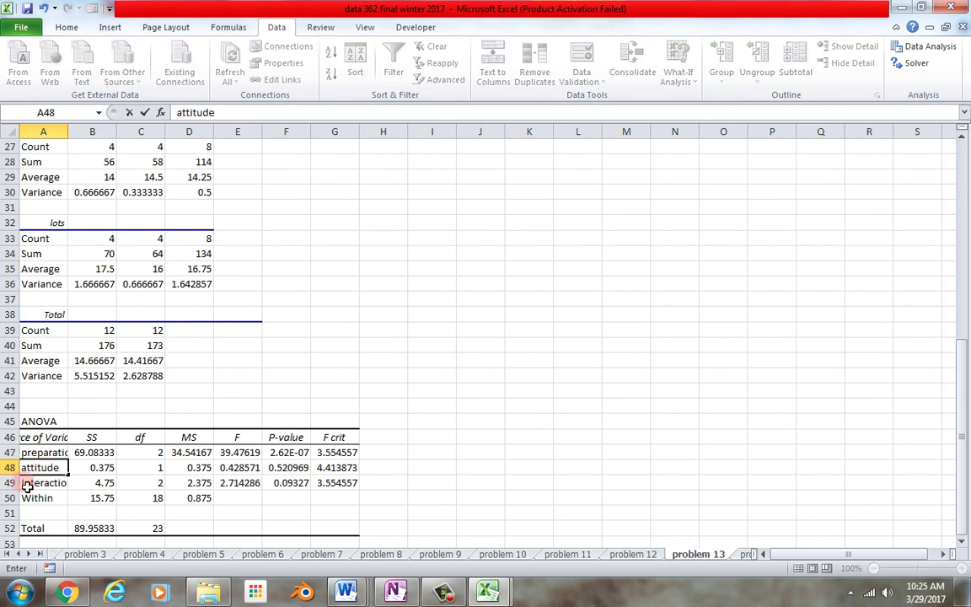
pyautogui.click(23, 482)
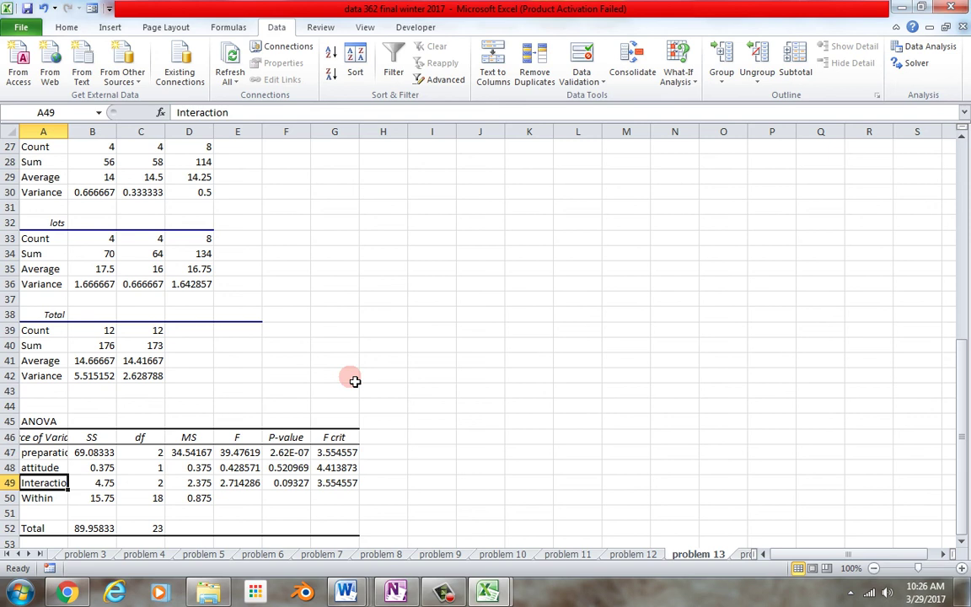
pyautogui.click(294, 483)
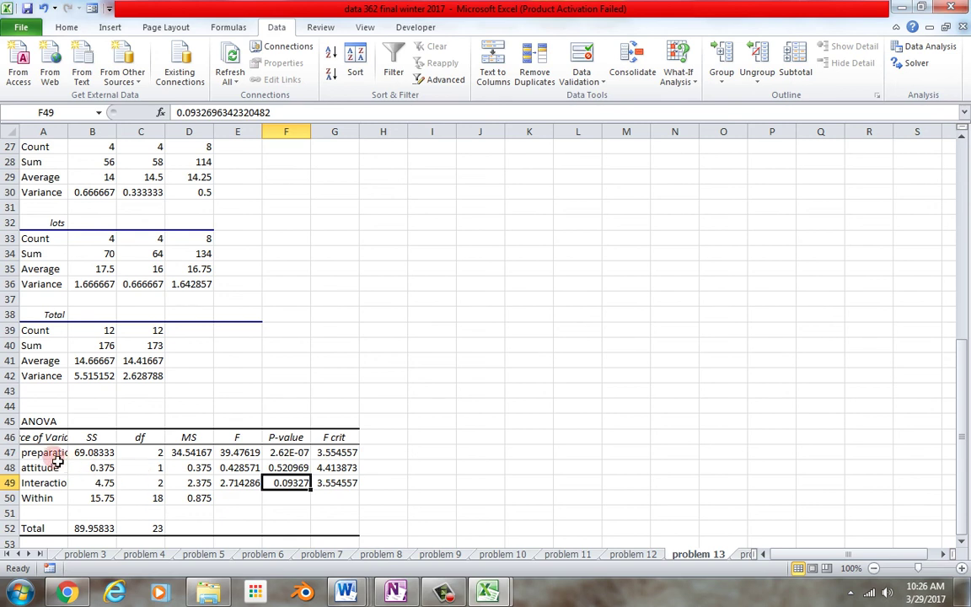
pyautogui.moveTo(43, 453); pyautogui.dragTo(373, 453)
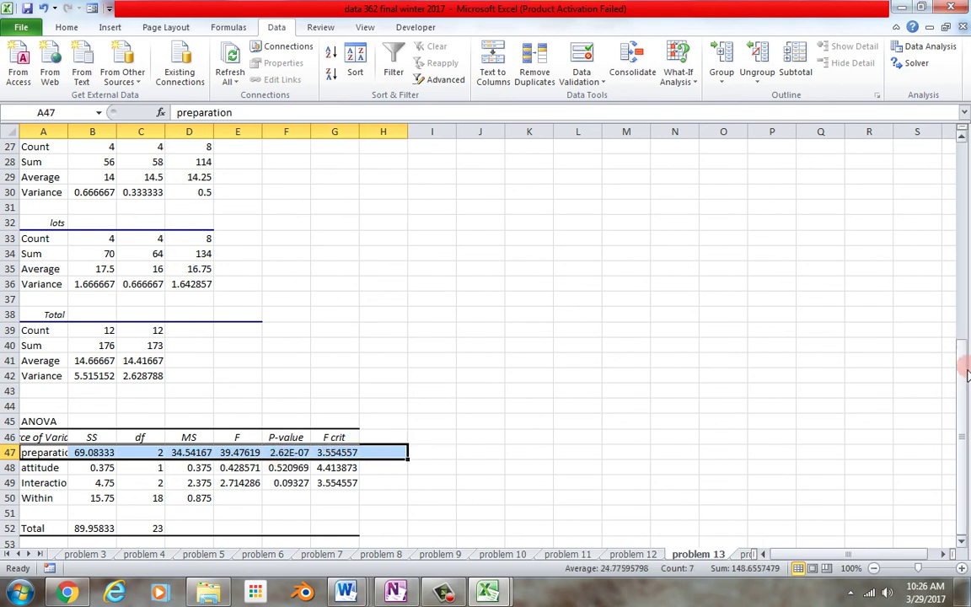
pyautogui.moveTo(960, 348); pyautogui.dragTo(967, 171)
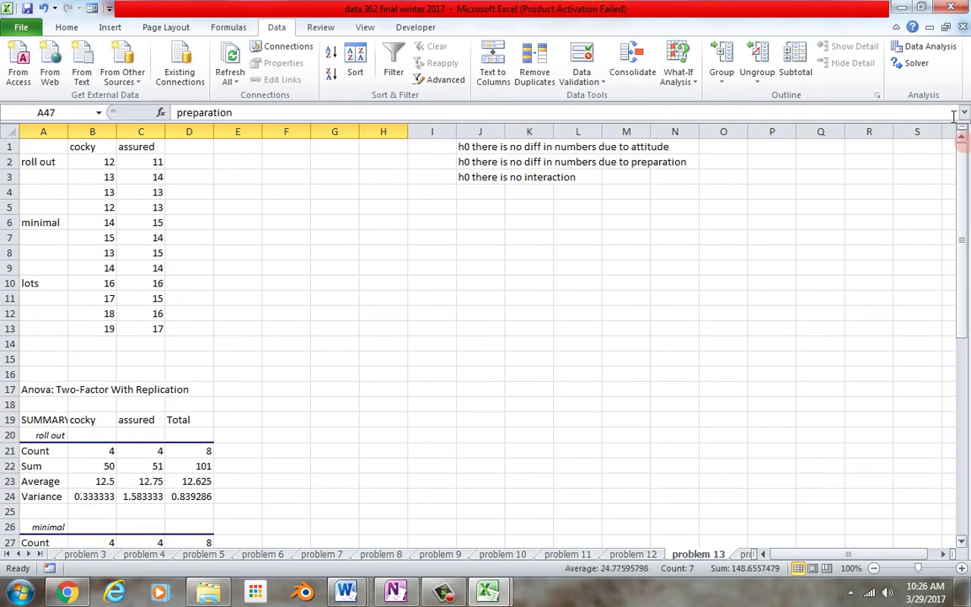
pyautogui.click(928, 46)
pyautogui.click(729, 287)
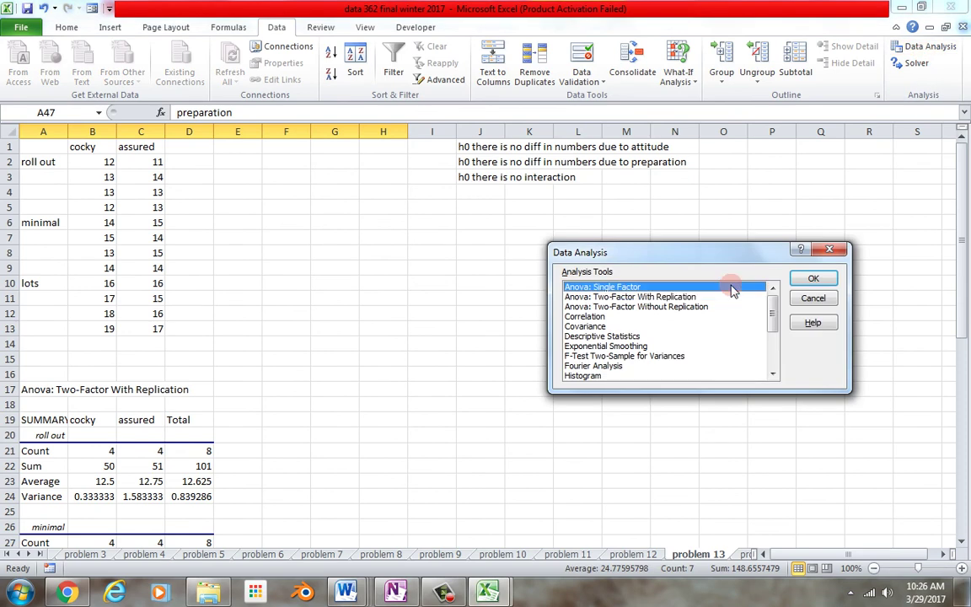
pyautogui.click(811, 279)
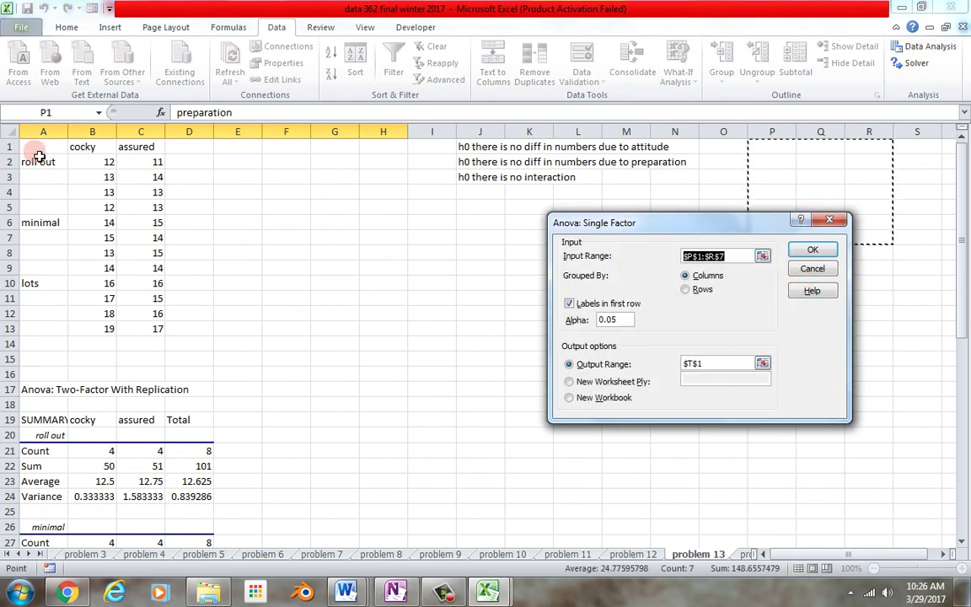
pyautogui.moveTo(39, 156); pyautogui.dragTo(139, 329)
pyautogui.click(243, 204)
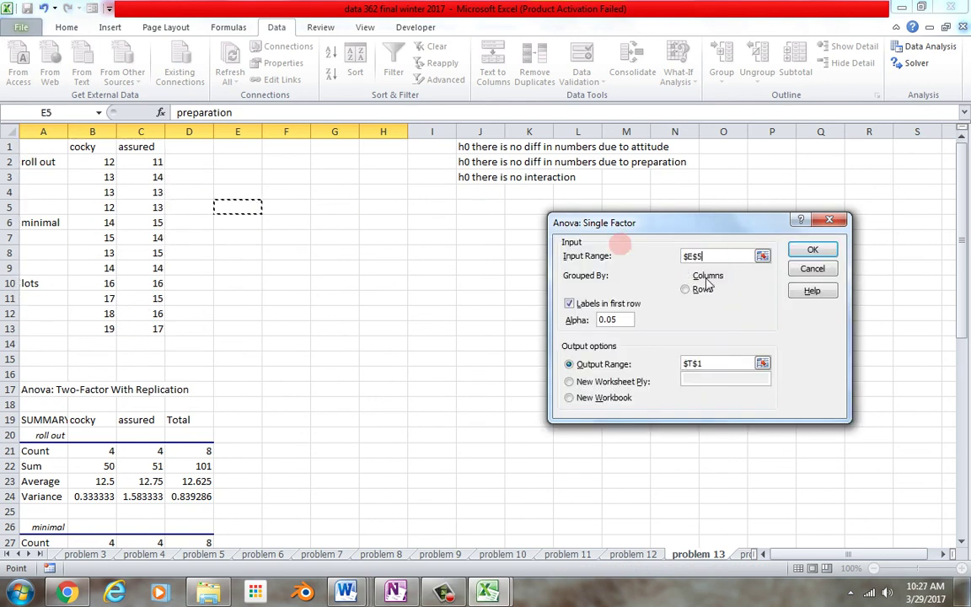
pyautogui.click(810, 268)
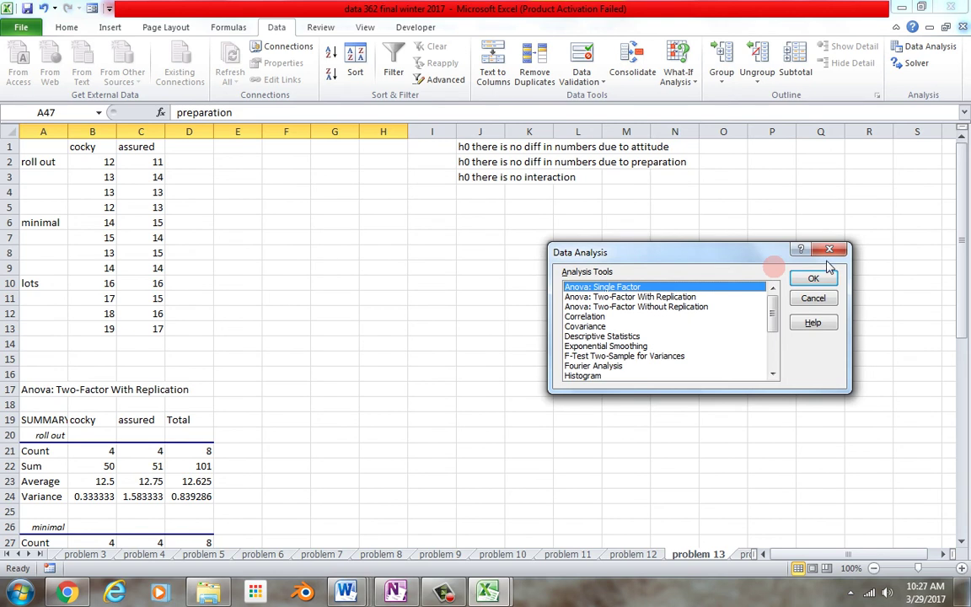
pyautogui.click(815, 299)
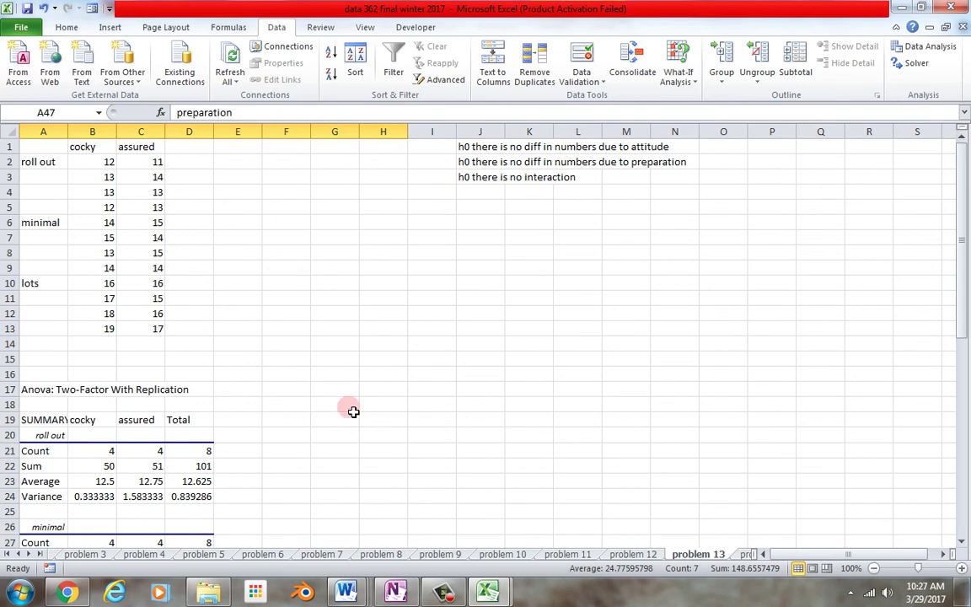
# - Return to the data 362 final winter 2017 workbook and go to the problem 14 sheet
pyautogui.moveTo(487, 591)
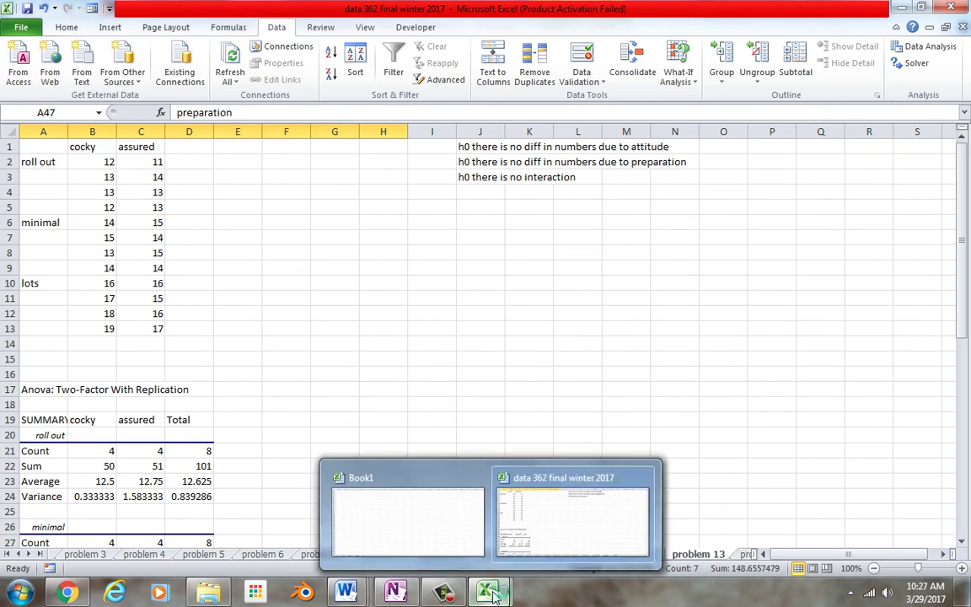
pyautogui.click(546, 546)
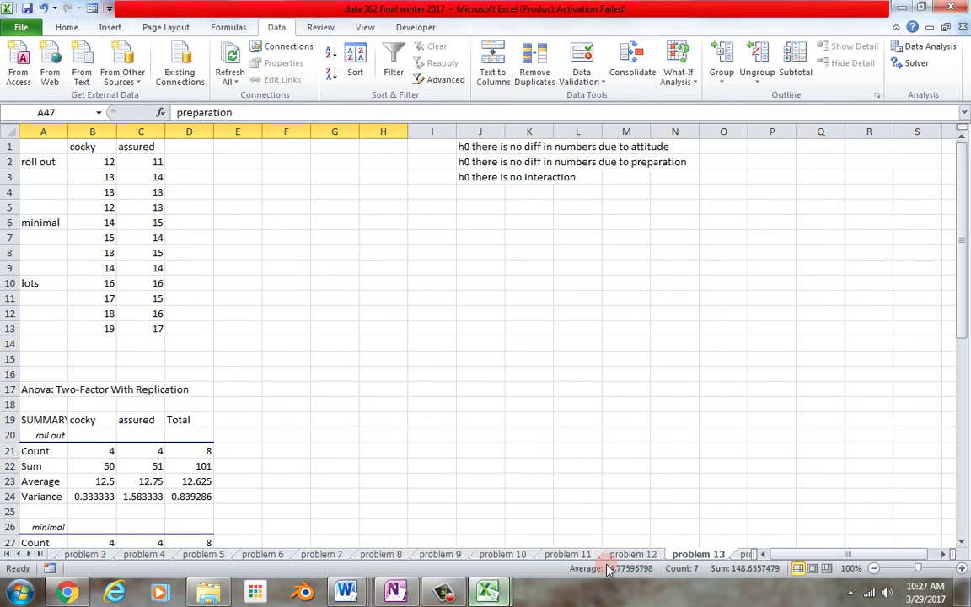
pyautogui.click(632, 554)
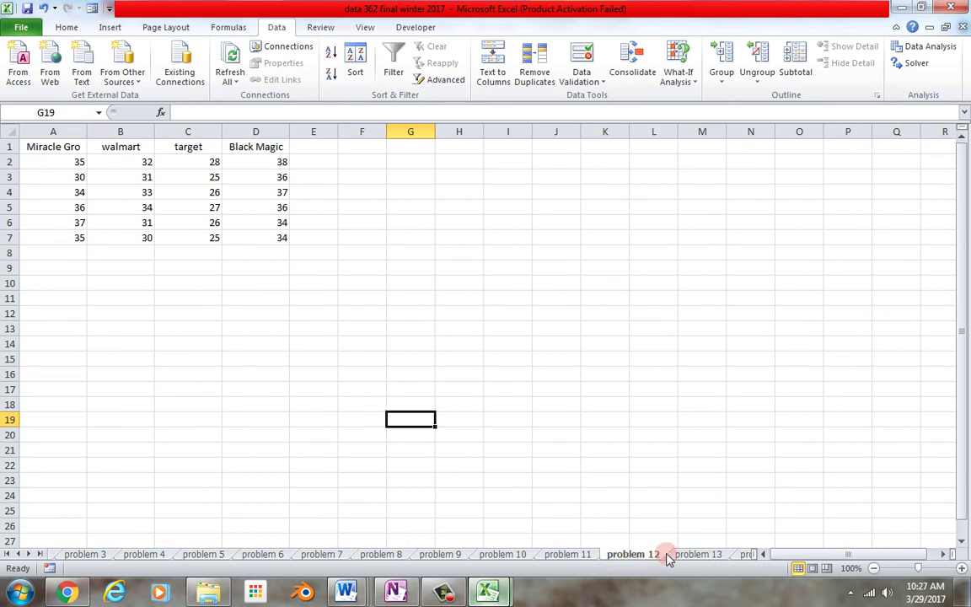
pyautogui.click(740, 556)
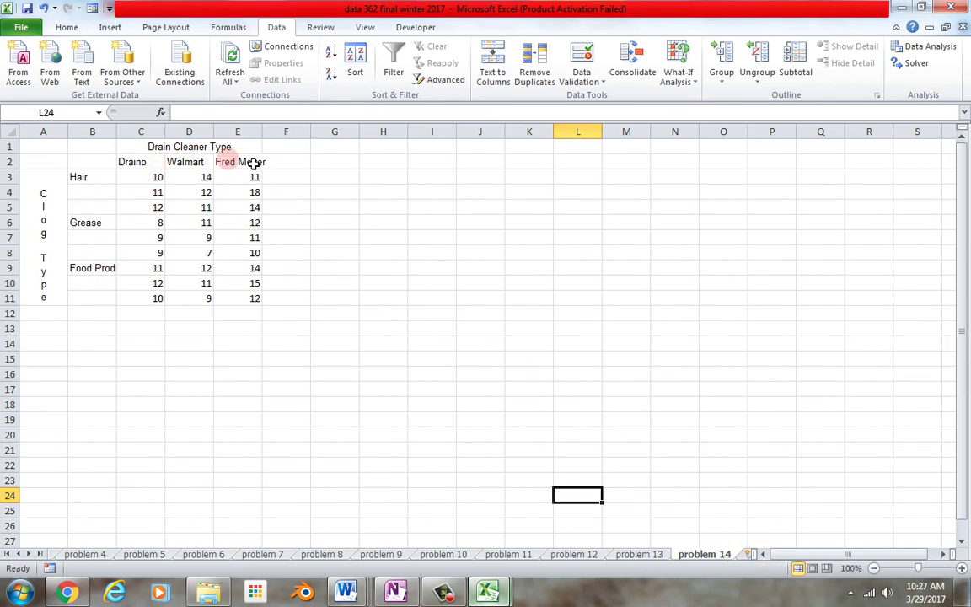
# - Run Anova: Two-Factor With Replication on B2:E11, 3 rows per sample, output at A17
pyautogui.click(924, 51)
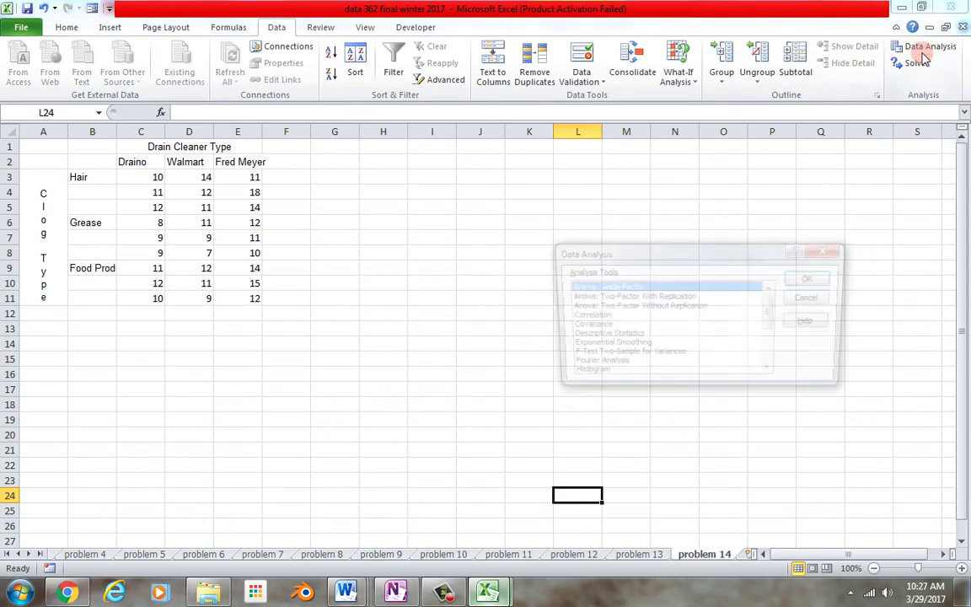
pyautogui.click(723, 296)
pyautogui.click(813, 278)
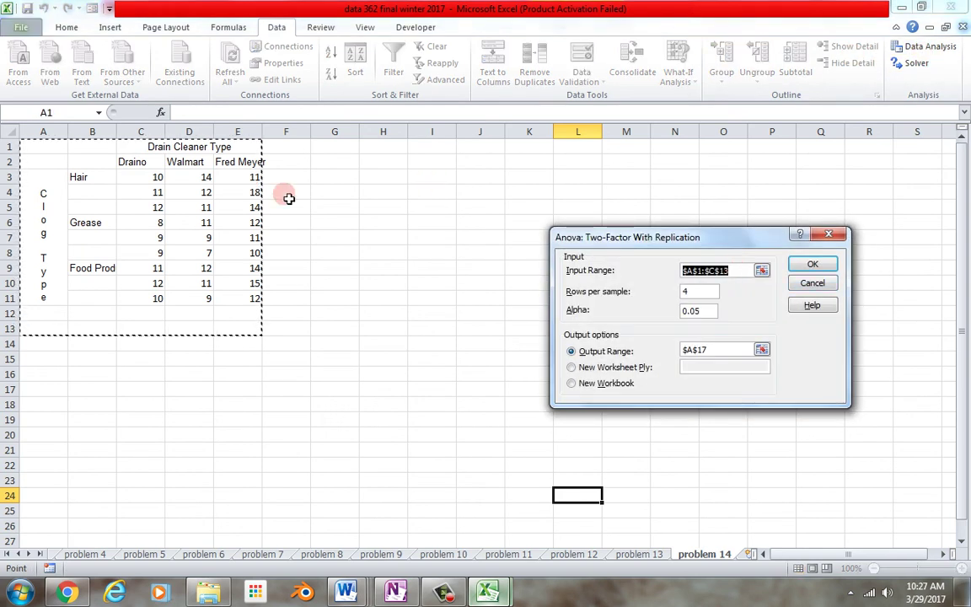
pyautogui.moveTo(100, 167); pyautogui.dragTo(249, 304)
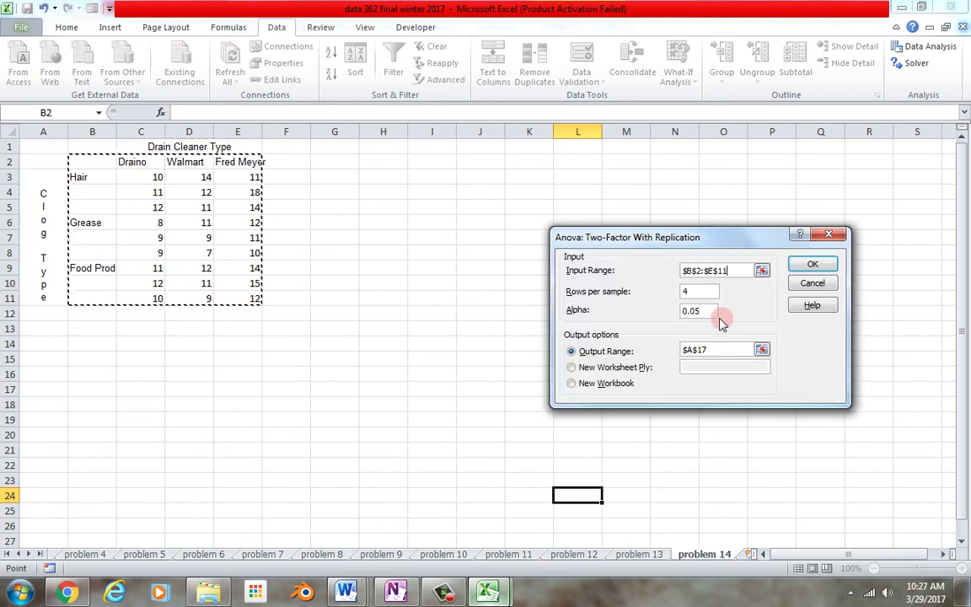
pyautogui.doubleClick(685, 292)
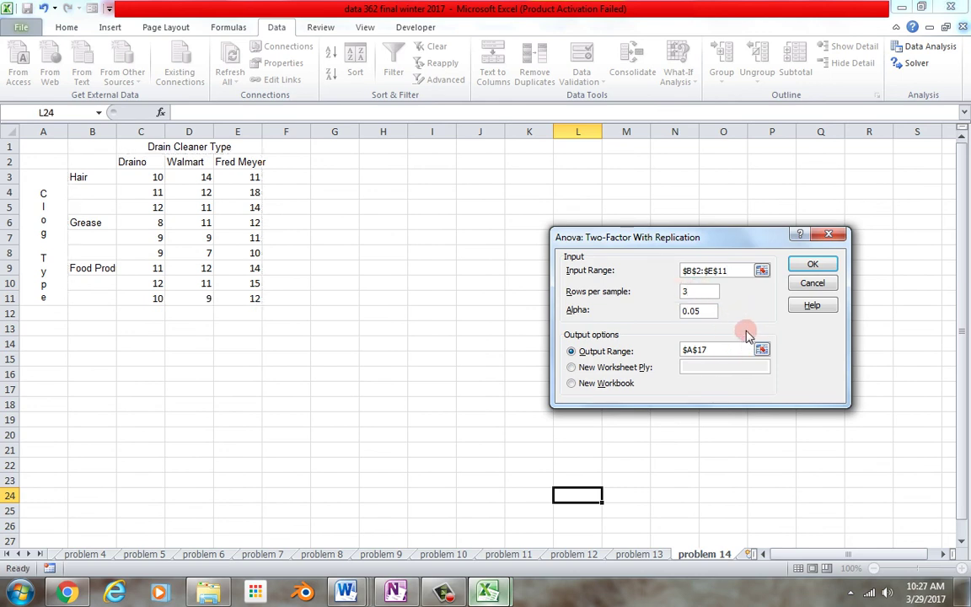
pyautogui.click(814, 266)
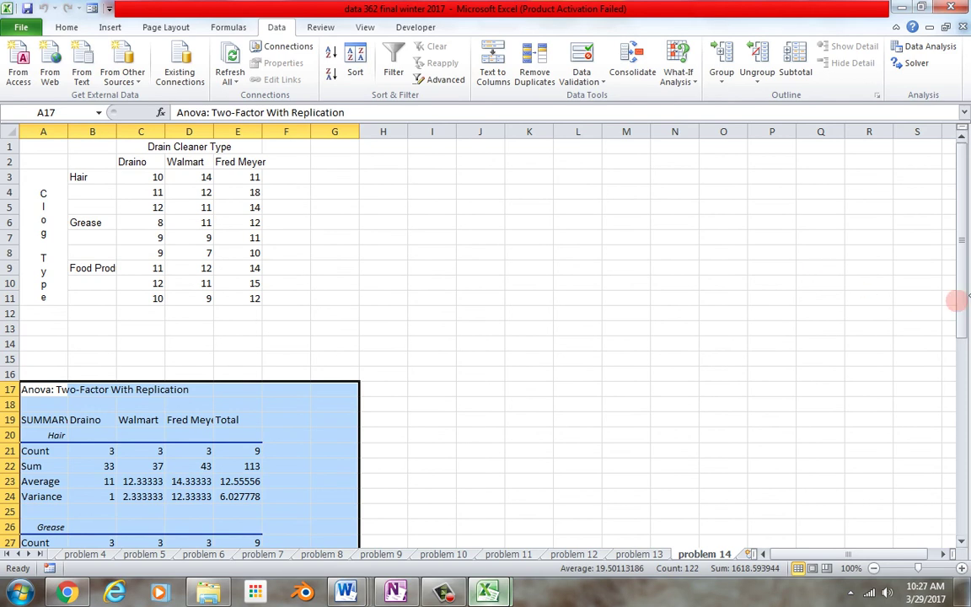
# - Check the Sample p-value 0.004608, then relabel the Sample and Columns rows 'clog' and 'brand'
pyautogui.moveTo(965, 302); pyautogui.dragTo(964, 417)
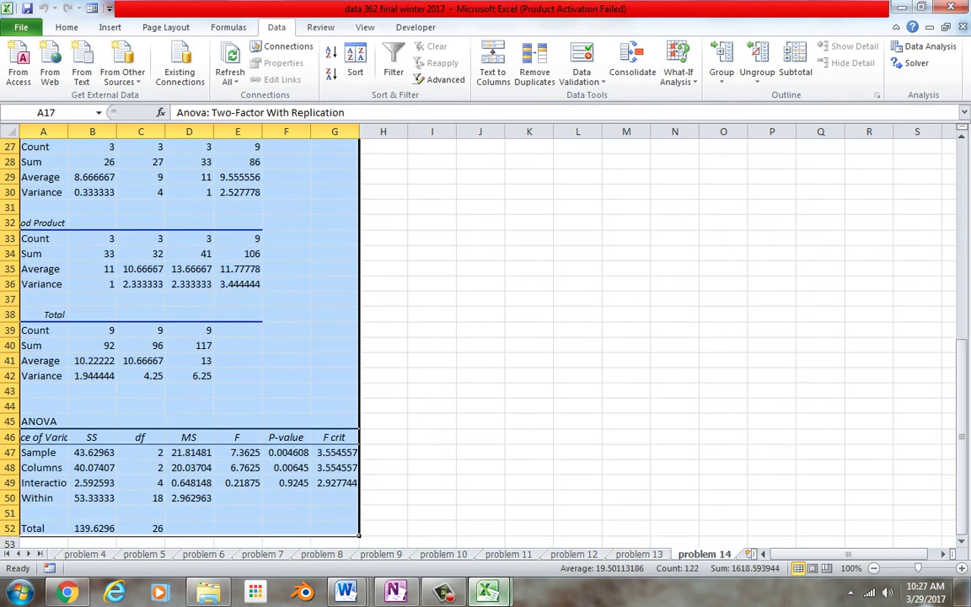
pyautogui.moveTo(345, 592)
pyautogui.click(414, 312)
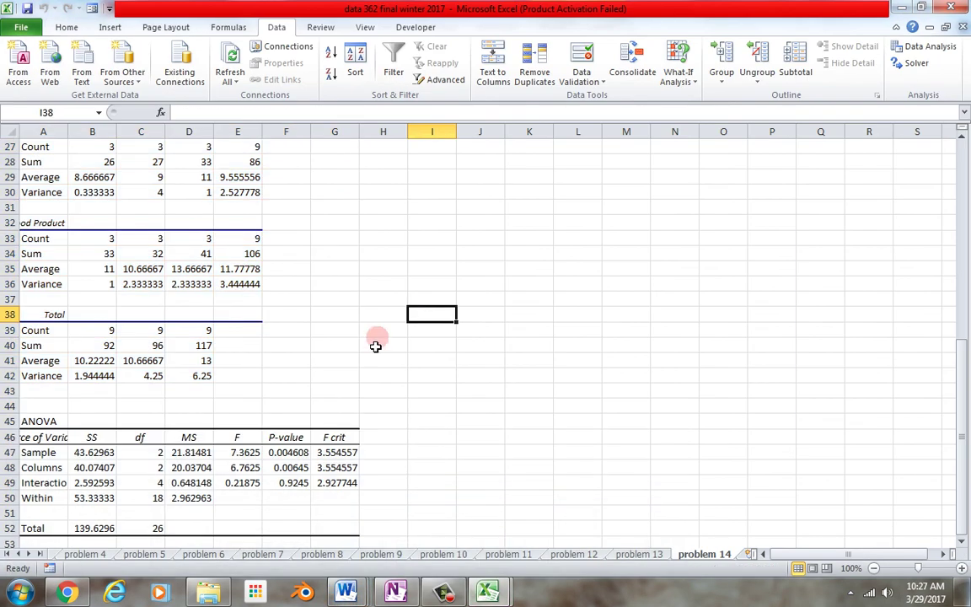
pyautogui.click(297, 453)
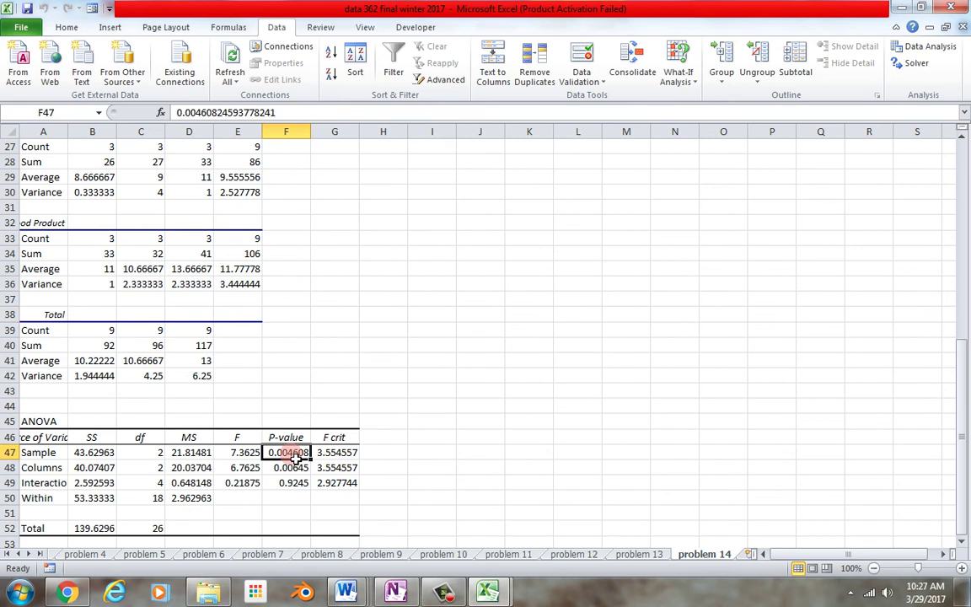
pyautogui.click(59, 455)
pyautogui.write('d')
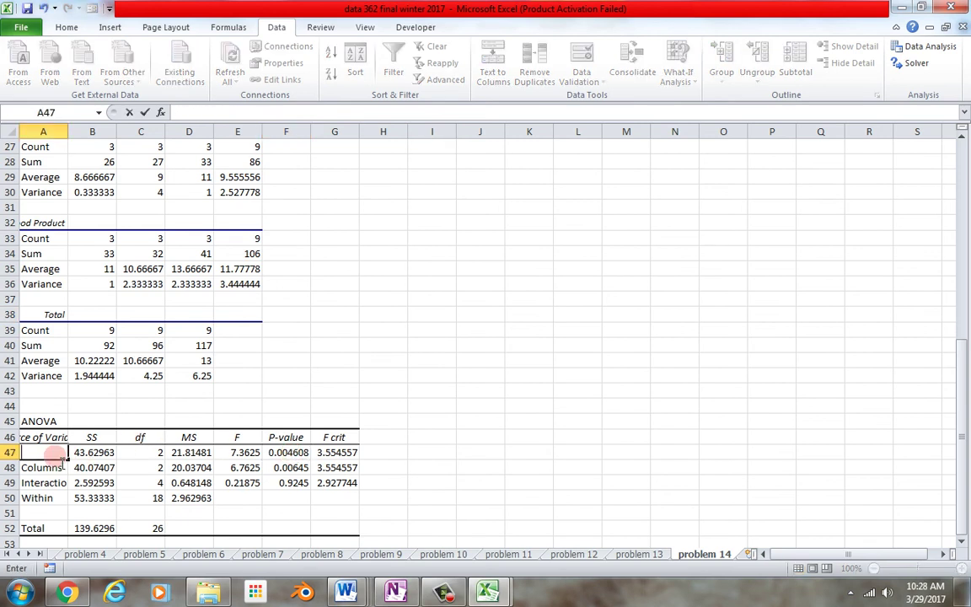
pyautogui.write('clog')
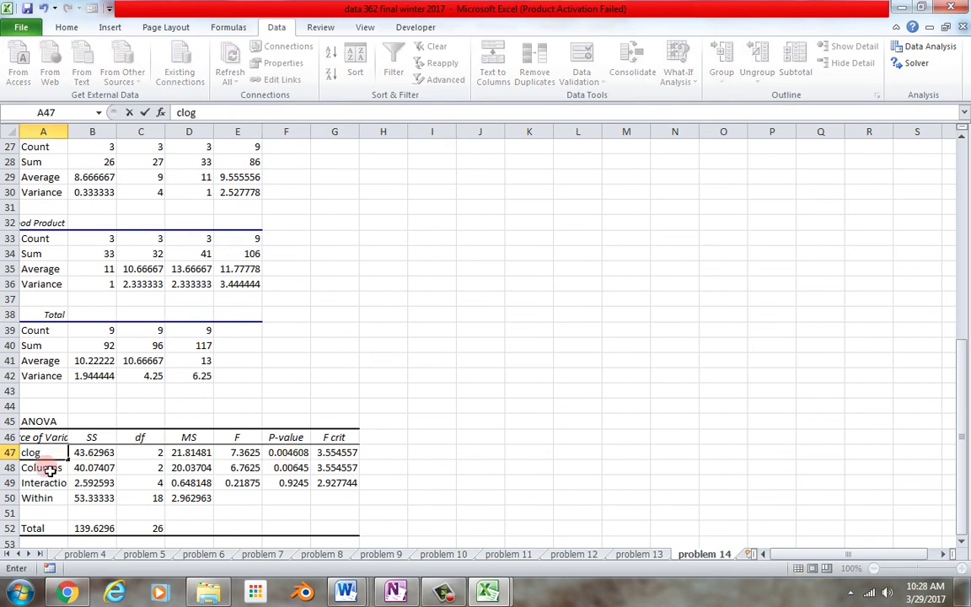
pyautogui.click(49, 468)
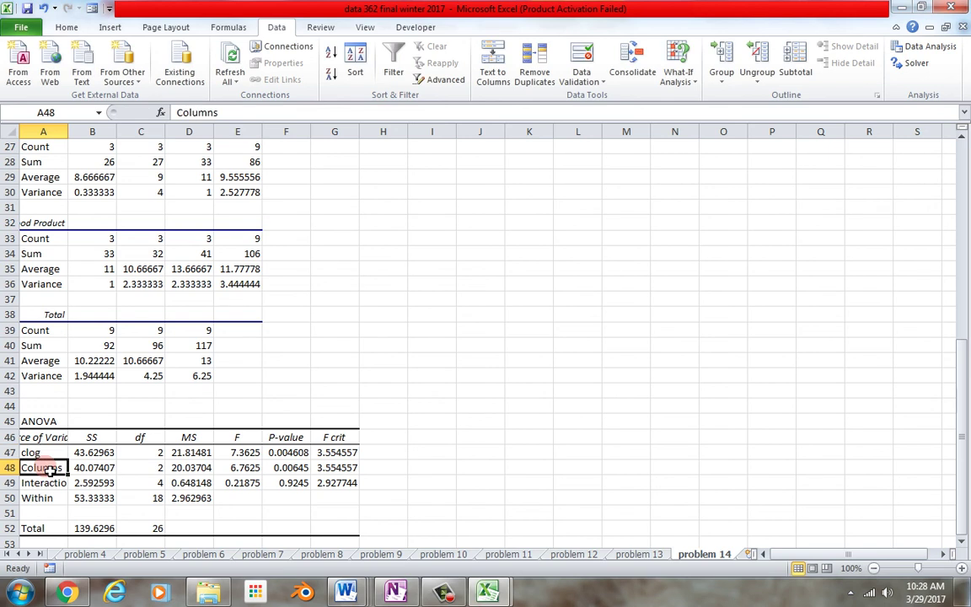
pyautogui.write('ran')
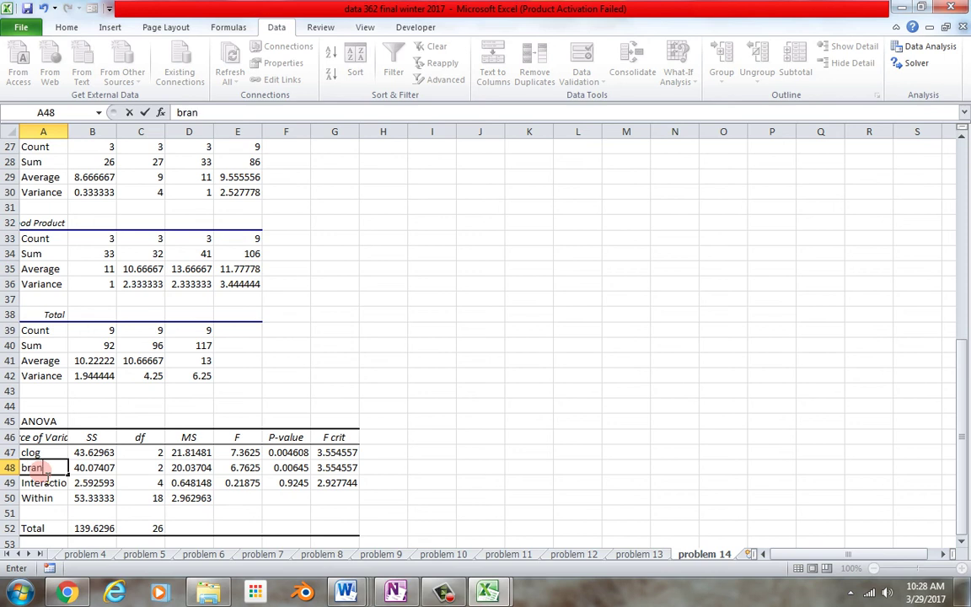
pyautogui.write('rand')
pyautogui.click(292, 390)
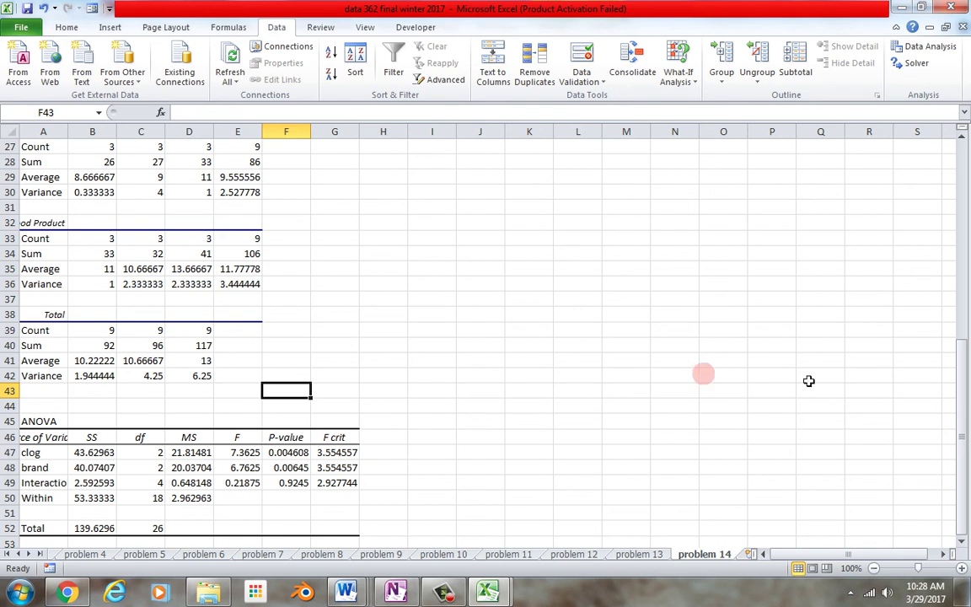
pyautogui.moveTo(967, 424); pyautogui.dragTo(968, 347)
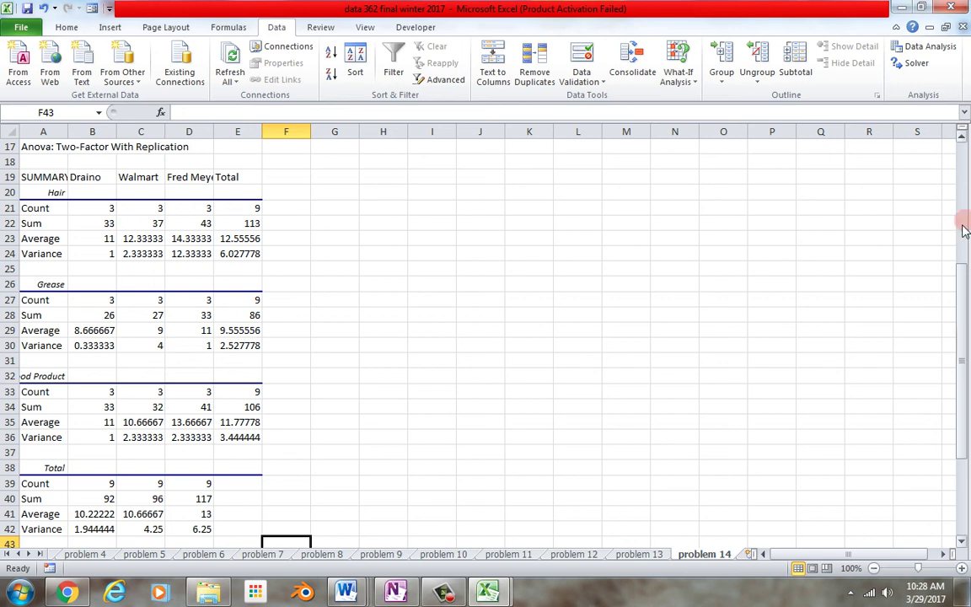
pyautogui.moveTo(961, 270); pyautogui.dragTo(965, 297)
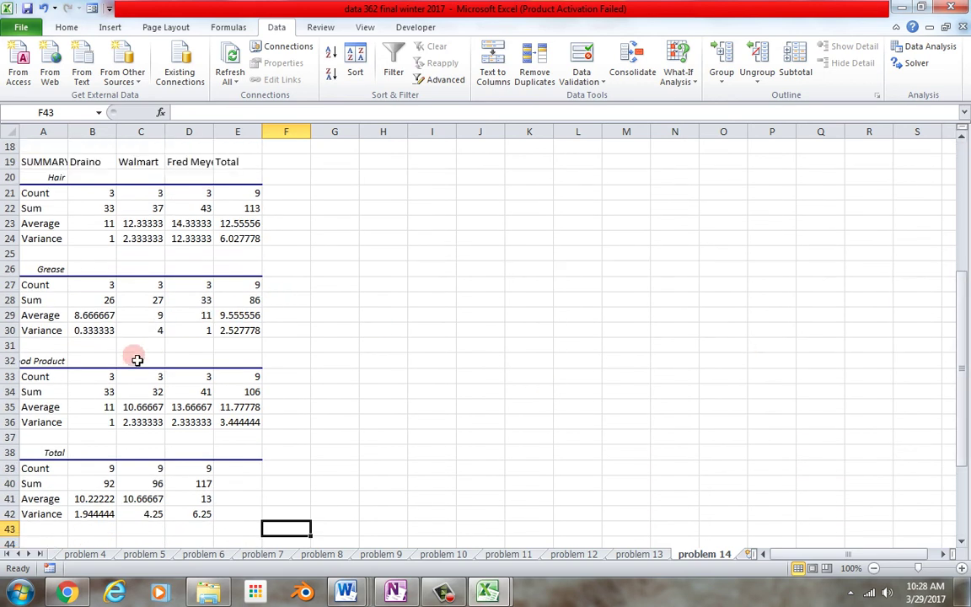
pyautogui.click(103, 318)
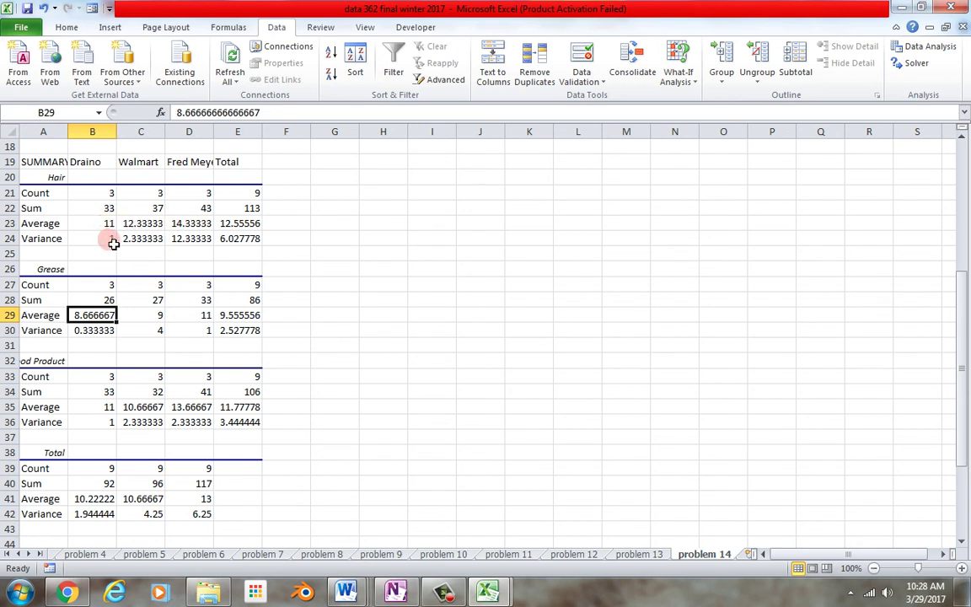
pyautogui.click(109, 408)
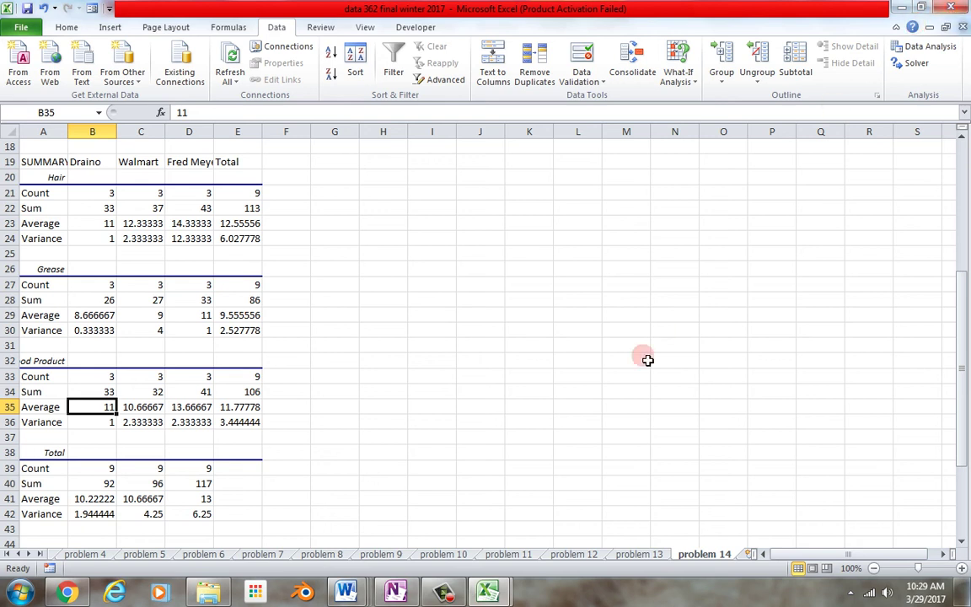
pyautogui.click(445, 592)
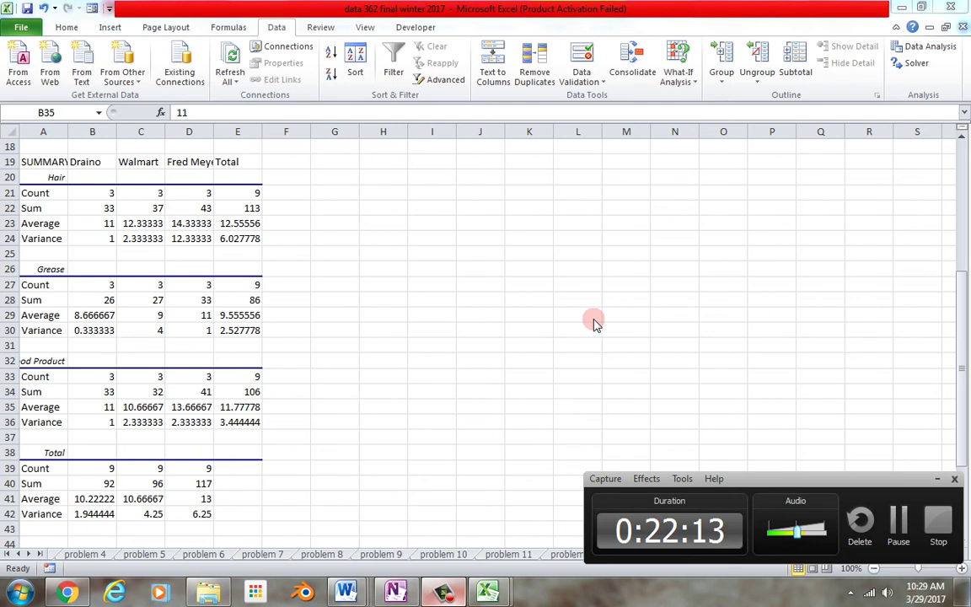
pyautogui.click(963, 358)
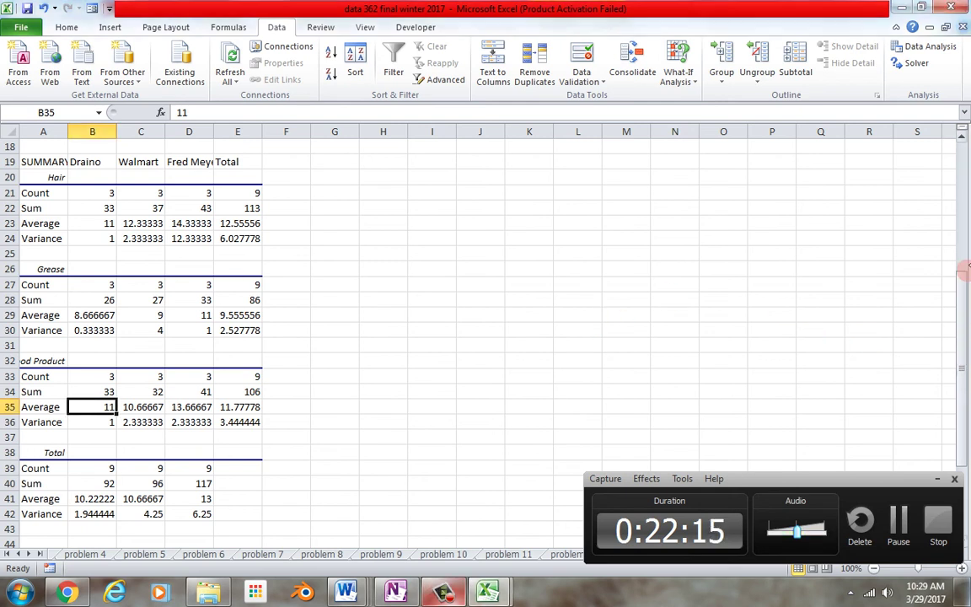
# - Copy the drain-cleaner data block B2:E11 and switch to the Google Sheets browser window
pyautogui.click(964, 150)
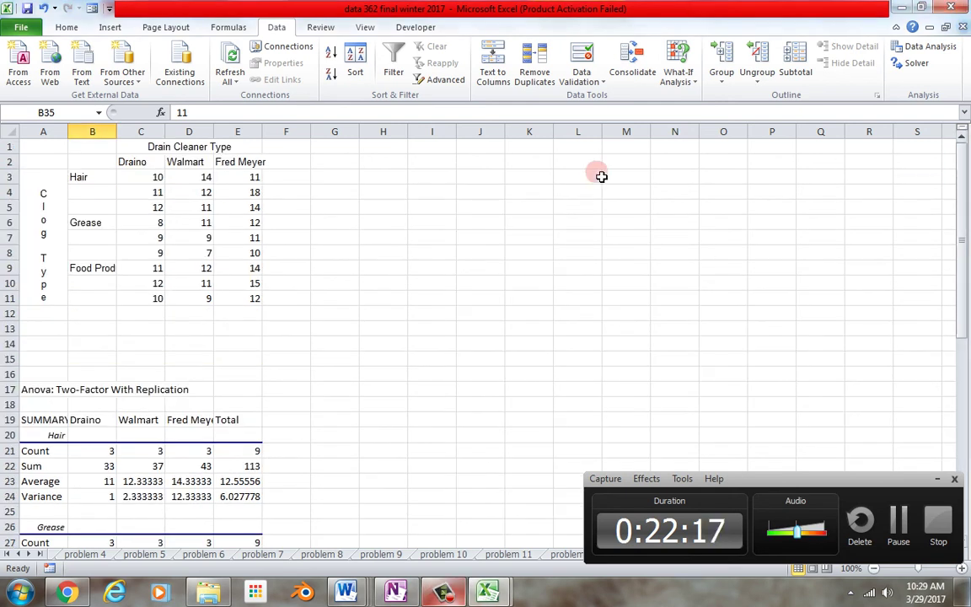
pyautogui.moveTo(252, 300); pyautogui.dragTo(103, 163)
pyautogui.rightClick(105, 166)
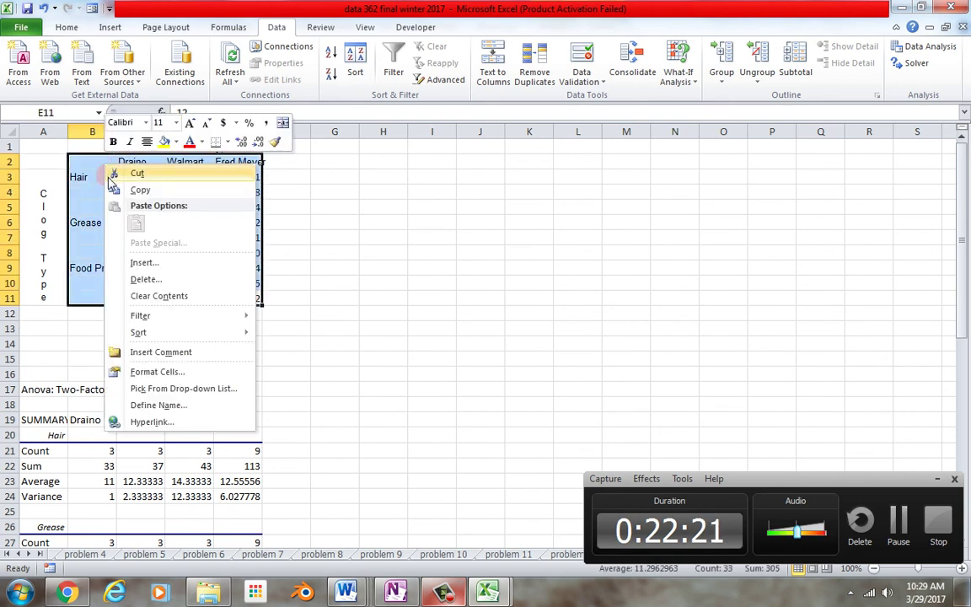
pyautogui.click(117, 190)
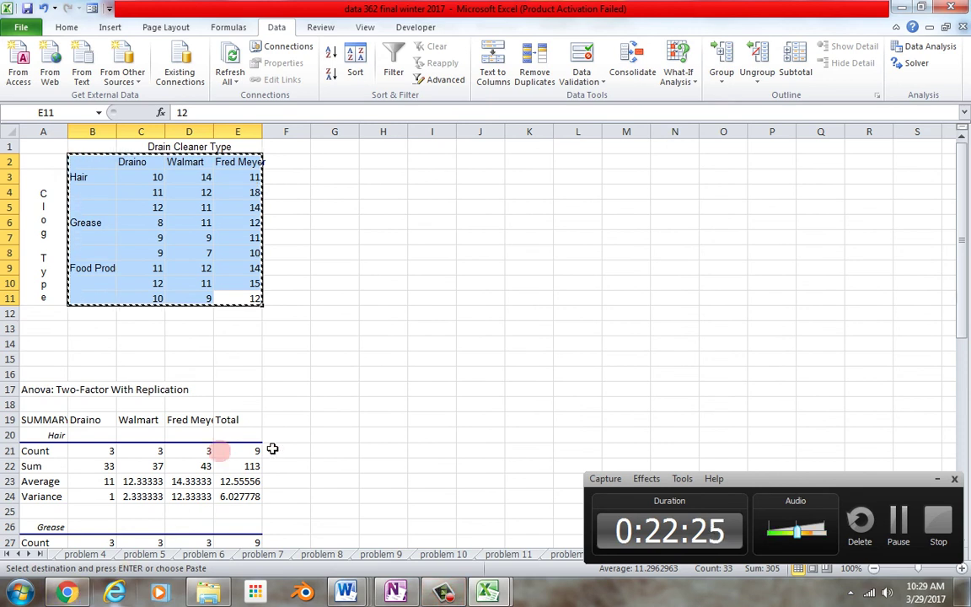
pyautogui.click(897, 524)
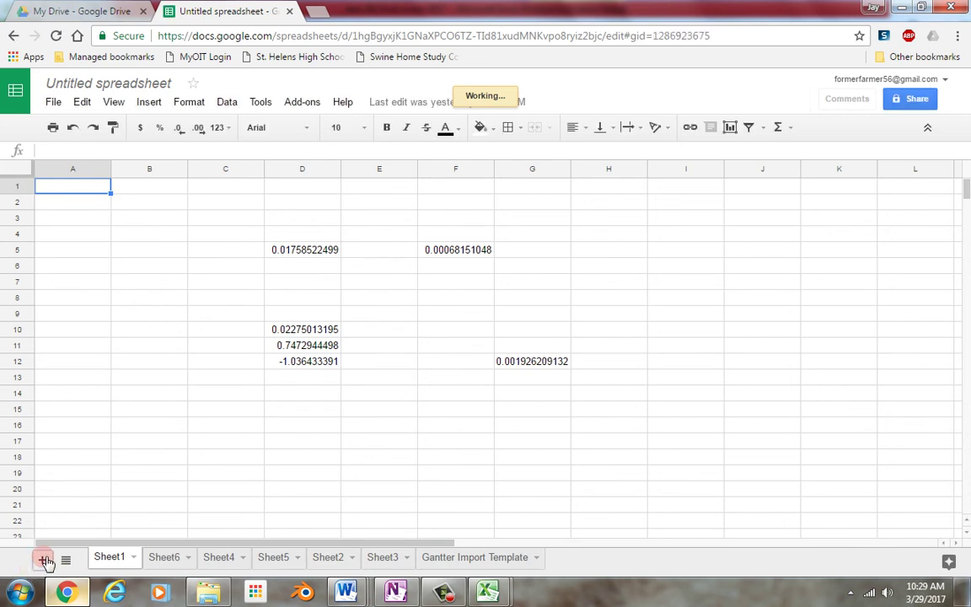
# - Paste the drain-cleaner data into A1 of a new Sheet7
pyautogui.click(44, 561)
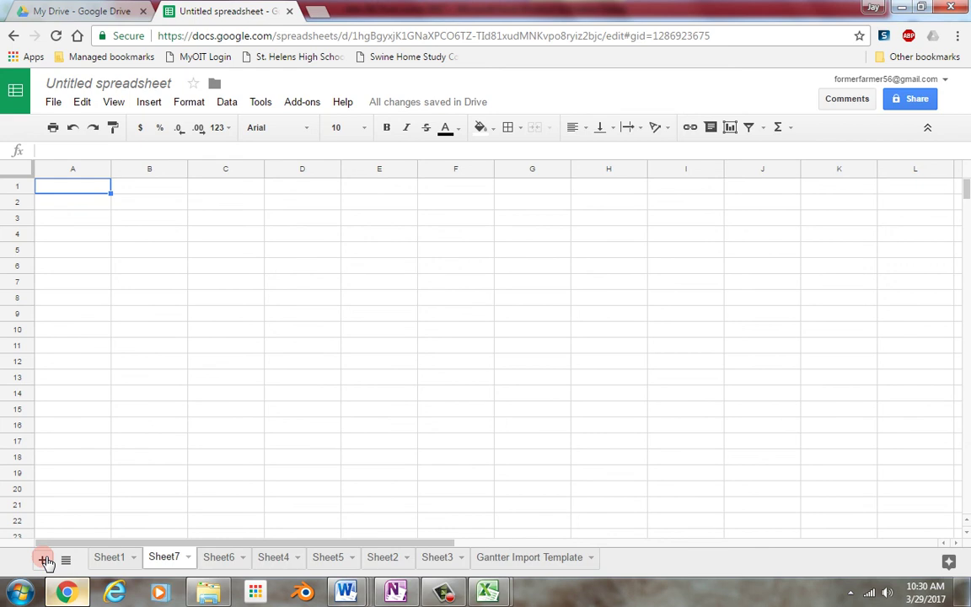
pyautogui.hotkey('ctrl', 'v')
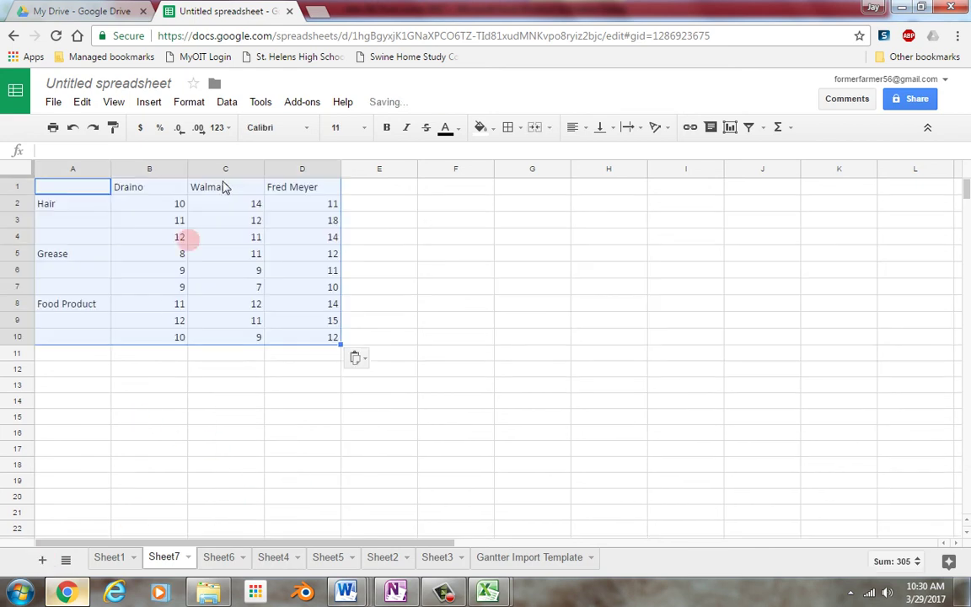
# - Launch the XLMiner Analysis ToolPak add-on and open Anova: Two-Factor With Replication
pyautogui.click(305, 105)
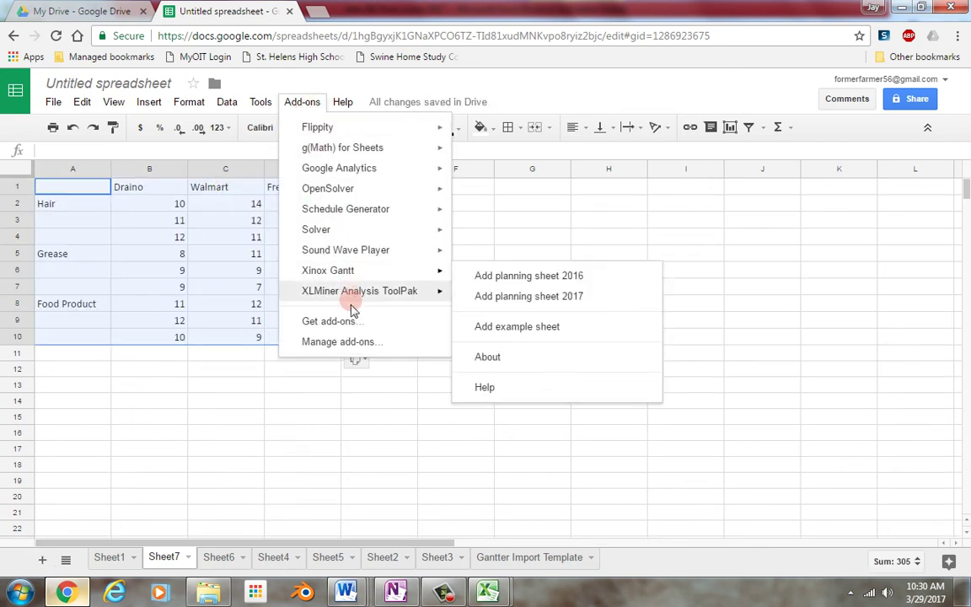
pyautogui.moveTo(380, 301)
pyautogui.click(485, 298)
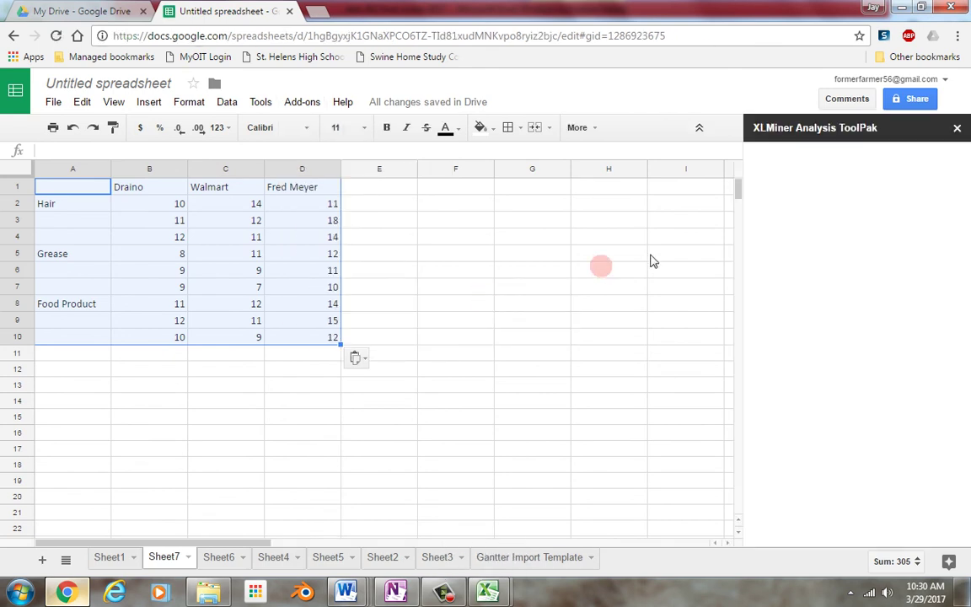
pyautogui.doubleClick(834, 245)
pyautogui.click(840, 243)
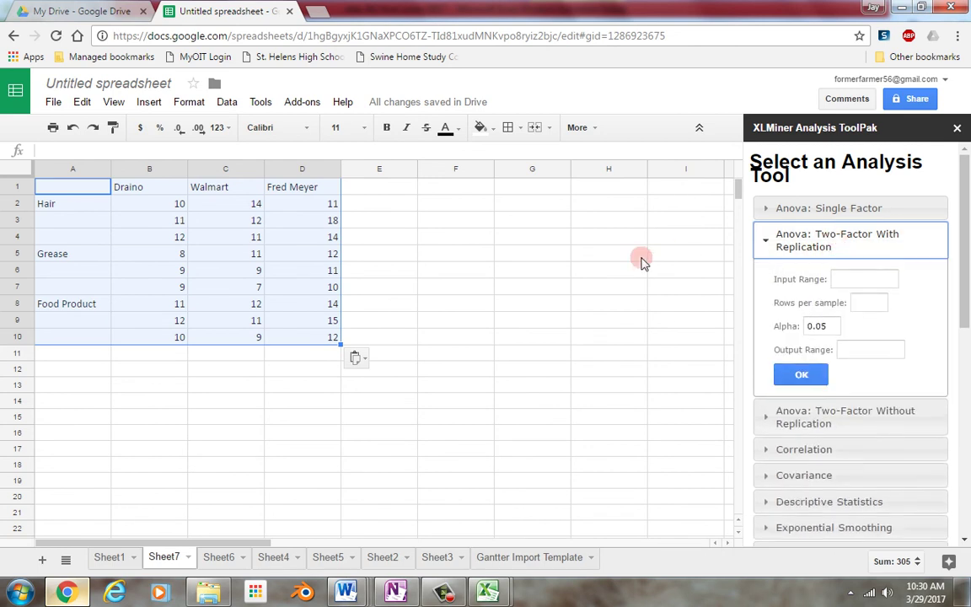
# - Run the ANOVA on A1:D10 with 3 rows per sample, outputting to cell A17
pyautogui.click(847, 281)
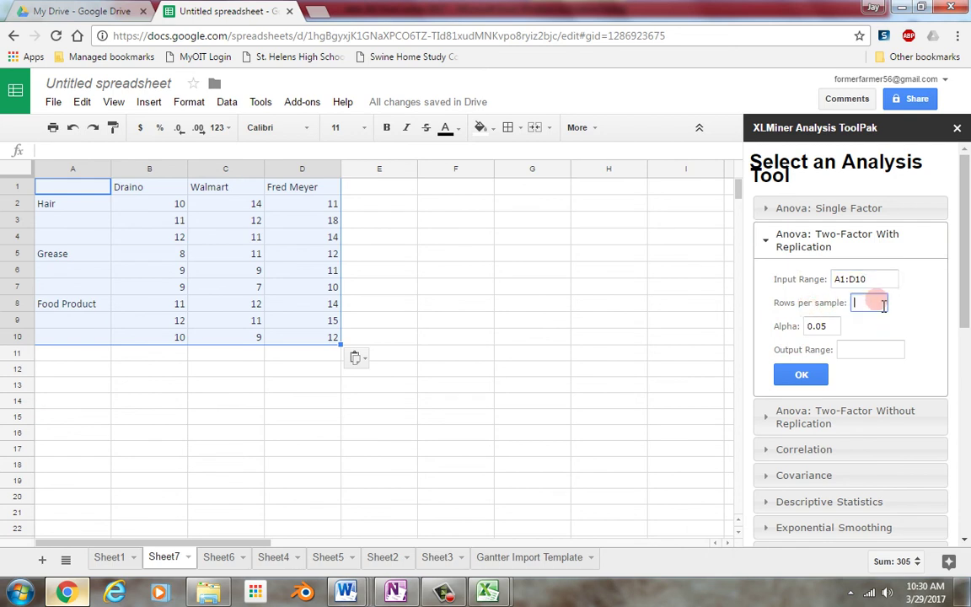
pyautogui.write('3')
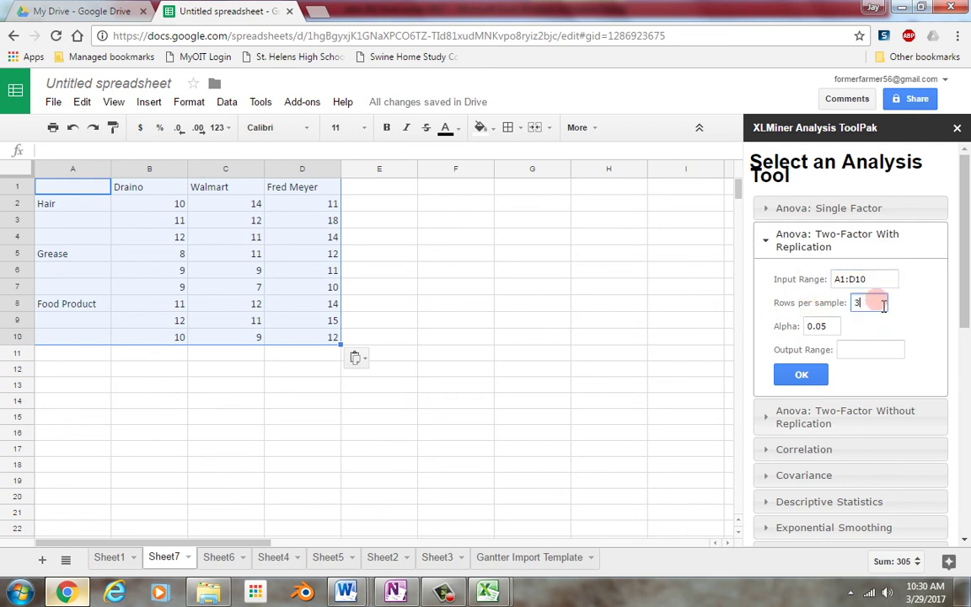
pyautogui.click(864, 349)
pyautogui.write('A1:D16')
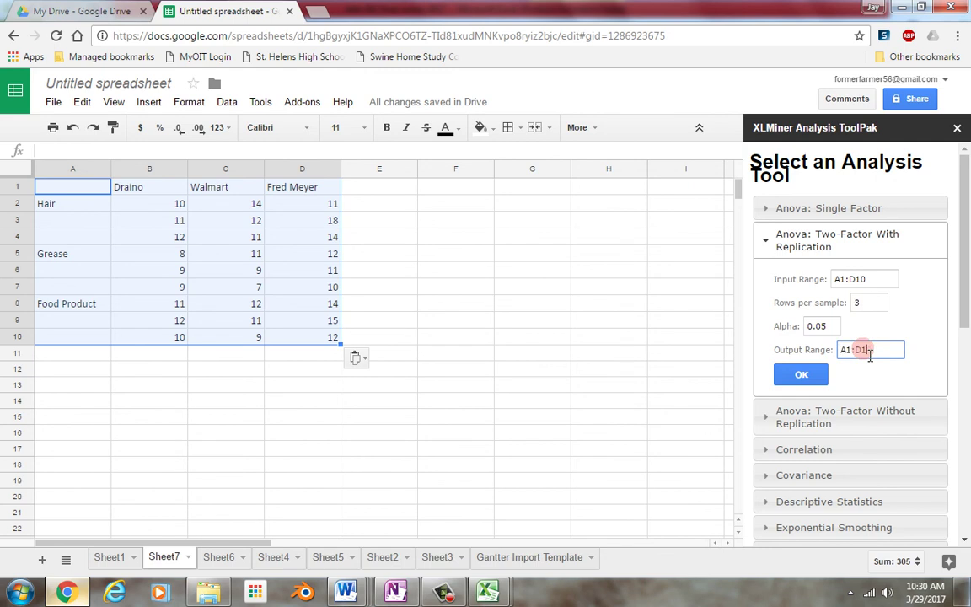
pyautogui.press('BackSpace')
pyautogui.press('BackSpace')
pyautogui.press('BackSpace')
pyautogui.press('BackSpace')
pyautogui.press('BackSpace')
pyautogui.press('BackSpace')
pyautogui.write('a17')
pyautogui.click(805, 381)
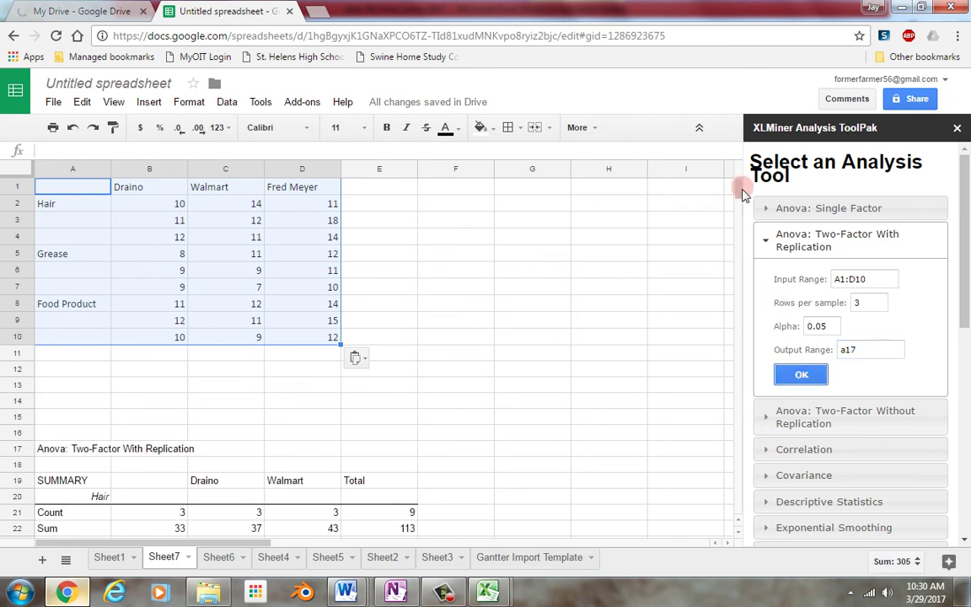
pyautogui.moveTo(739, 193)
pyautogui.mouseDown()
pyautogui.moveTo(739, 281)
pyautogui.moveTo(744, 199)
pyautogui.moveTo(747, 208)
pyautogui.mouseUp()
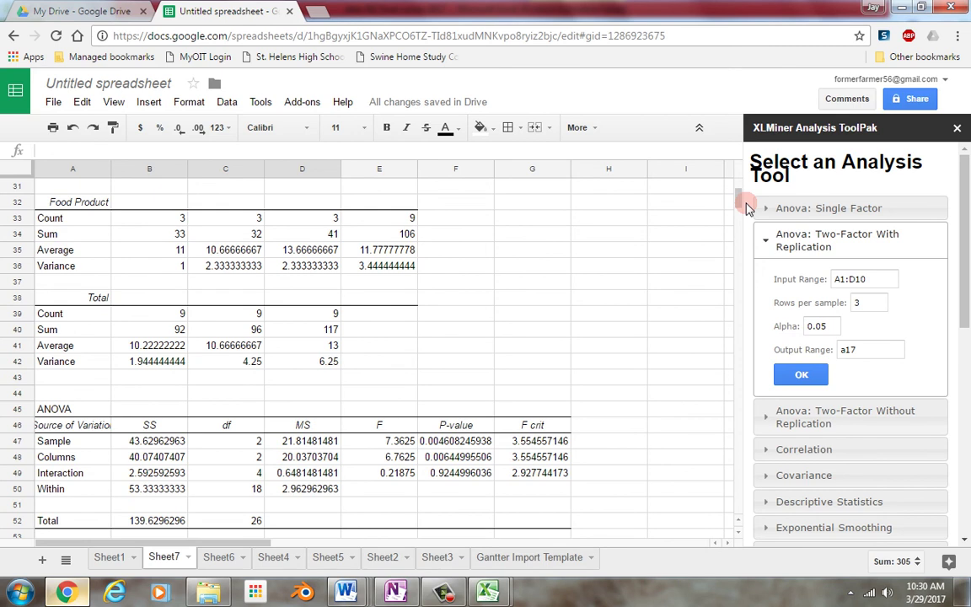